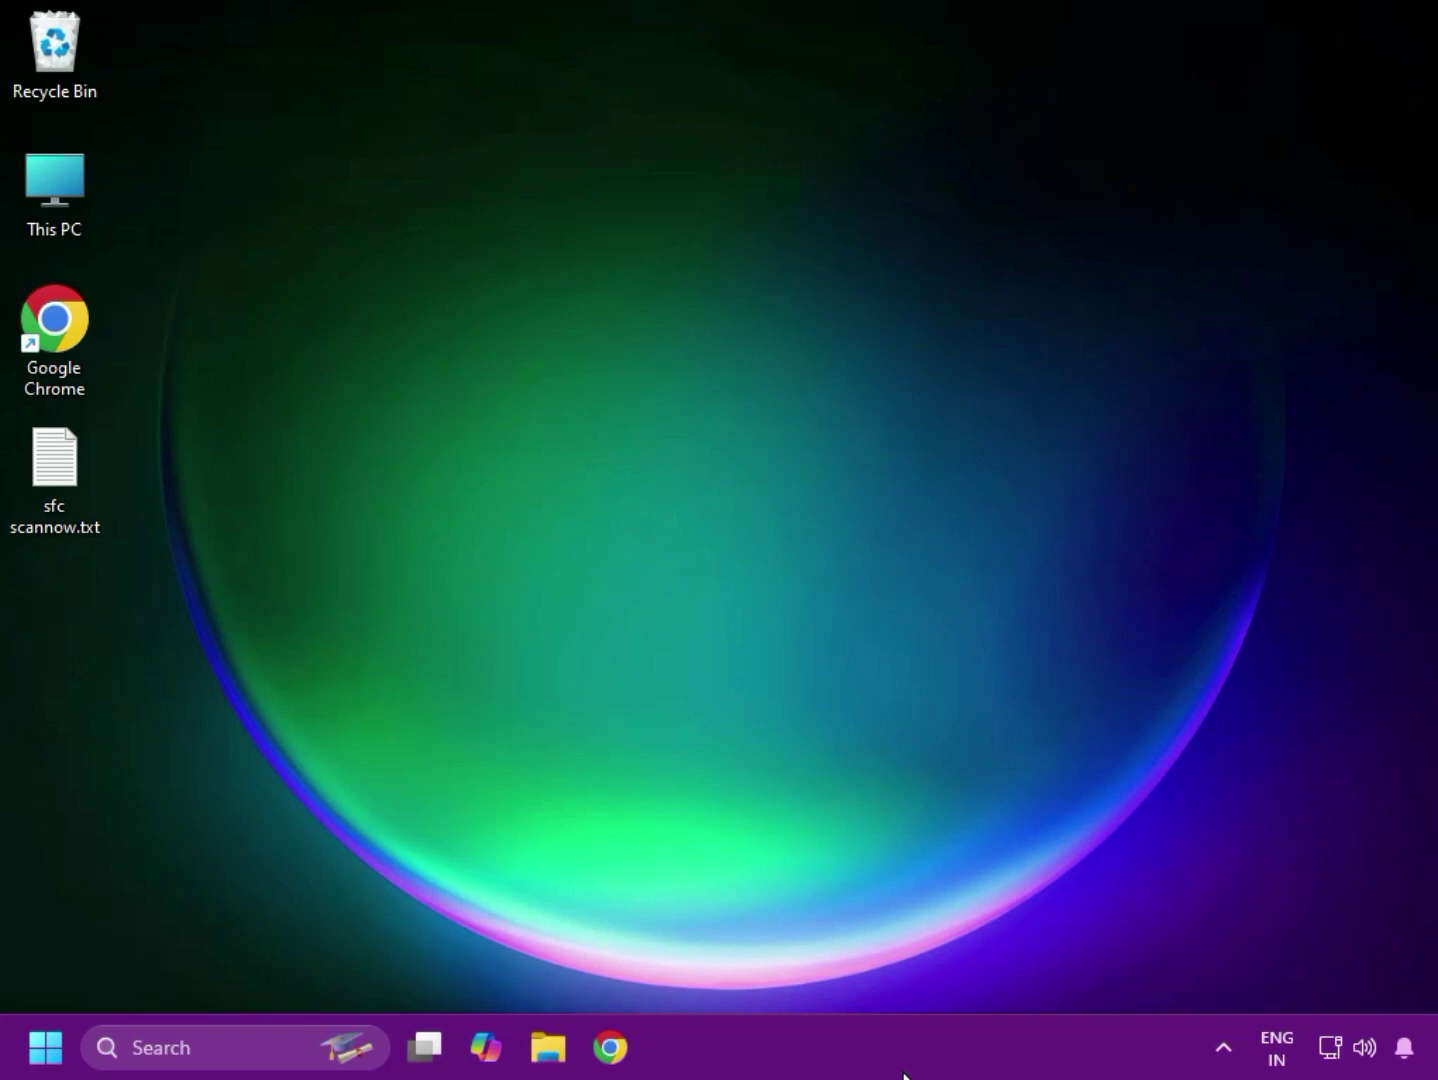
Step: Open the camera permissions page under Privacy & security in the Windows Settings
{"action": "left_click", "coordinate": [45, 1047]}
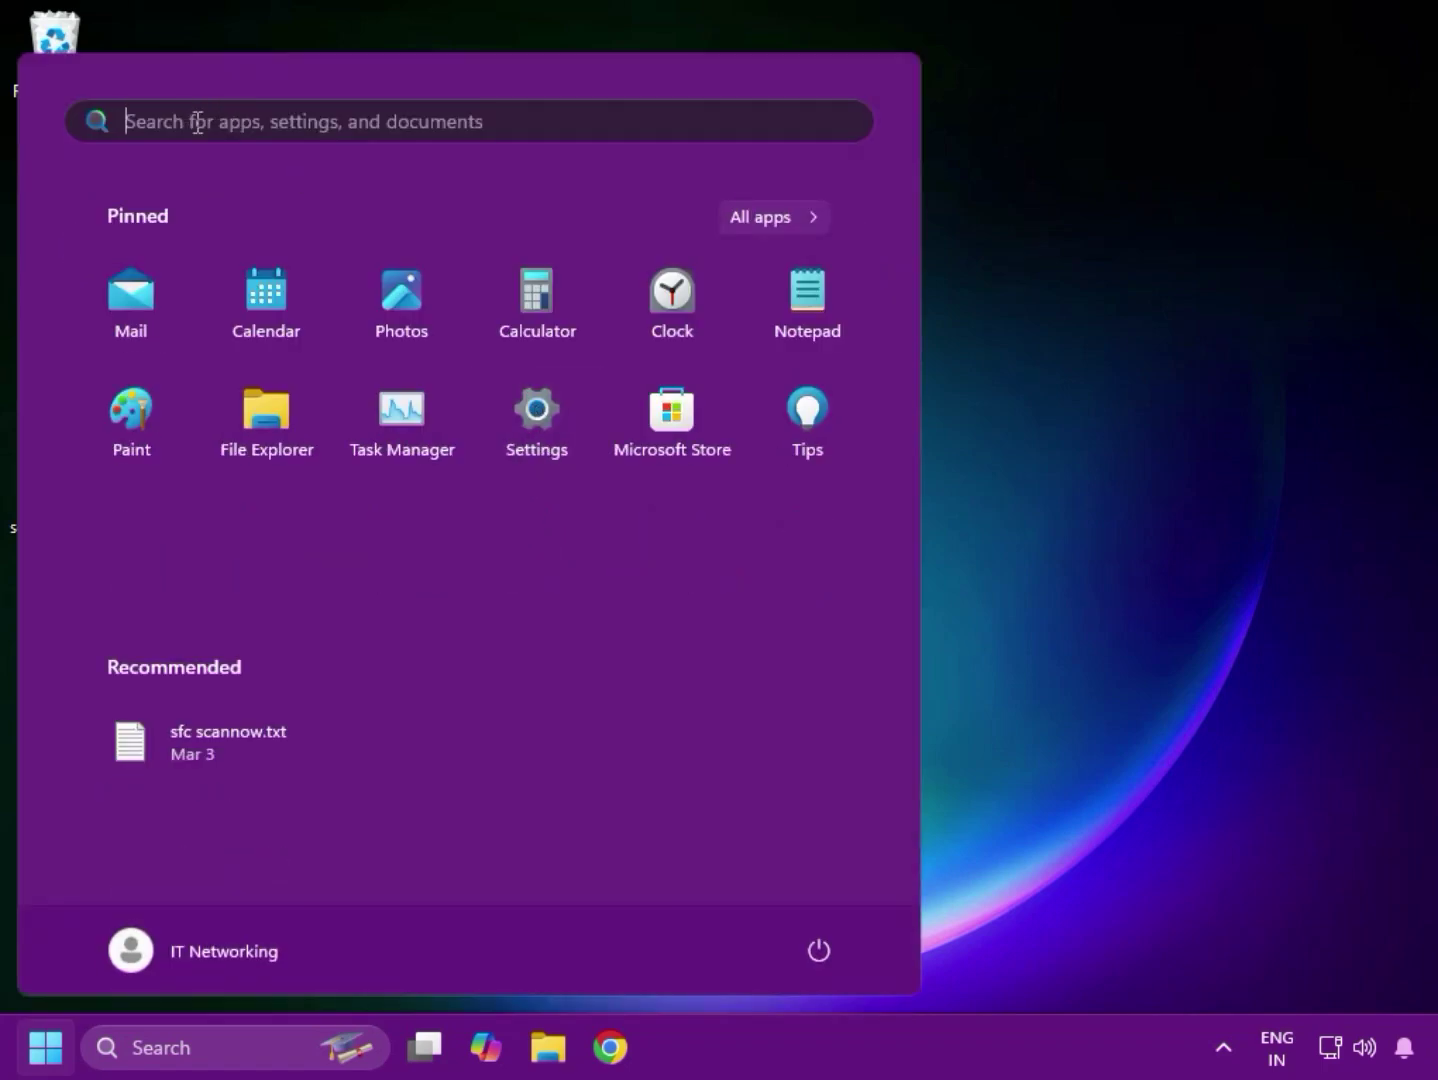
{"action": "left_click", "coordinate": [535, 414]}
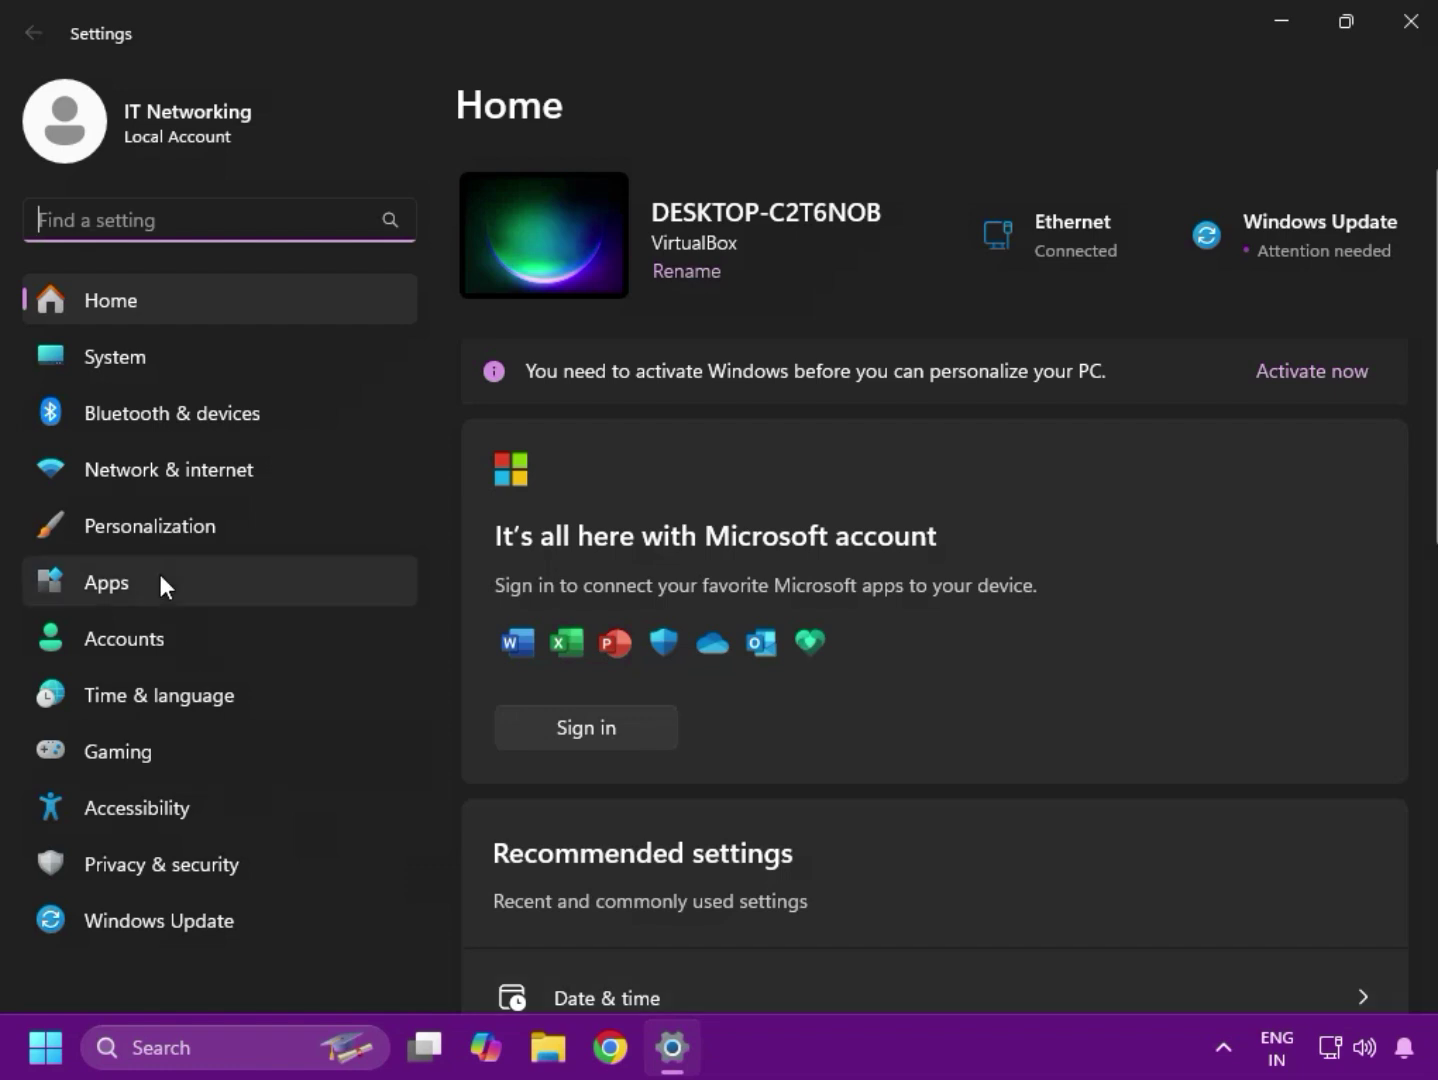
{"action": "left_click", "coordinate": [183, 868]}
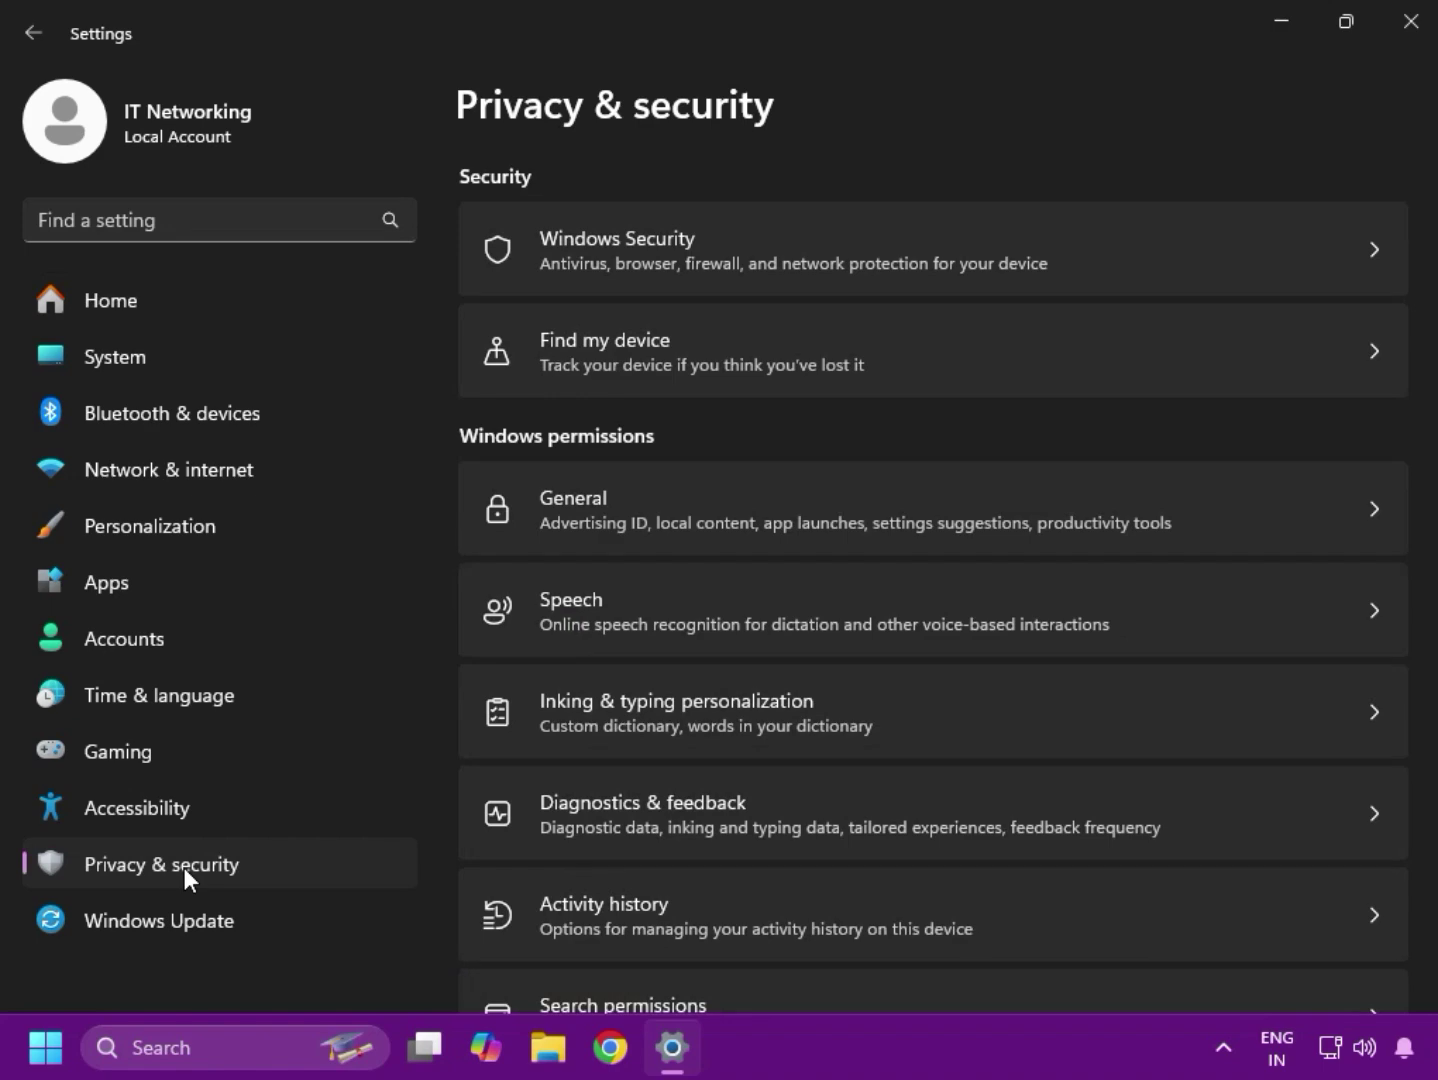
{"action": "scroll", "coordinate": [828, 714], "scroll_direction": "down", "scroll_amount": 8}
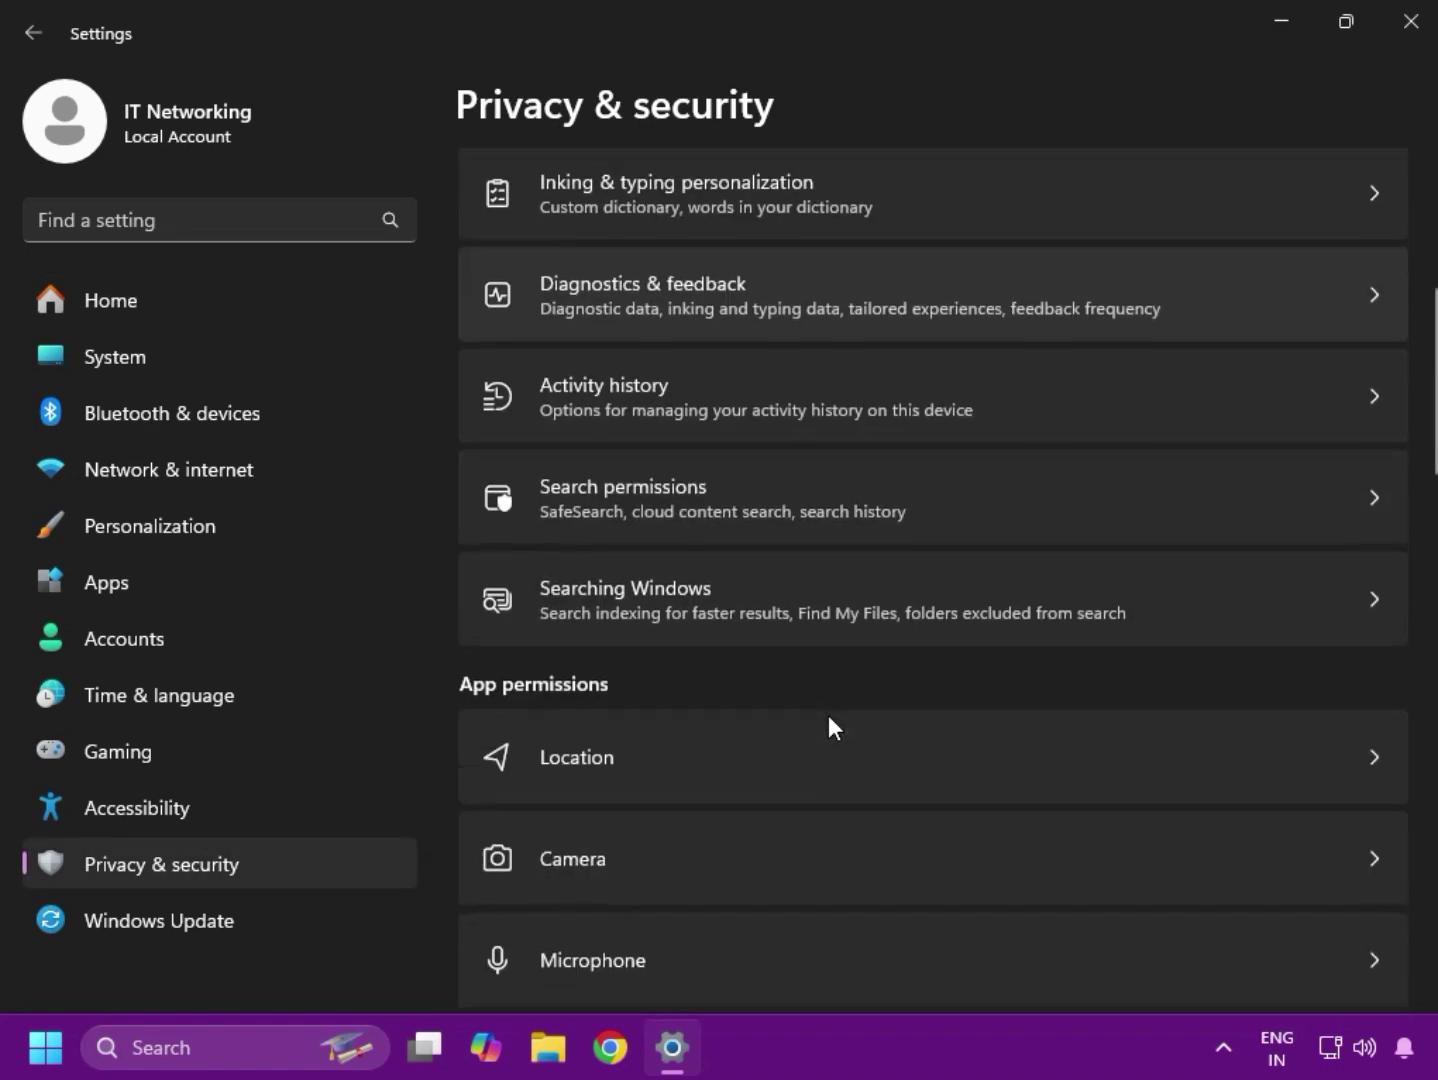
{"action": "left_click", "coordinate": [1270, 606]}
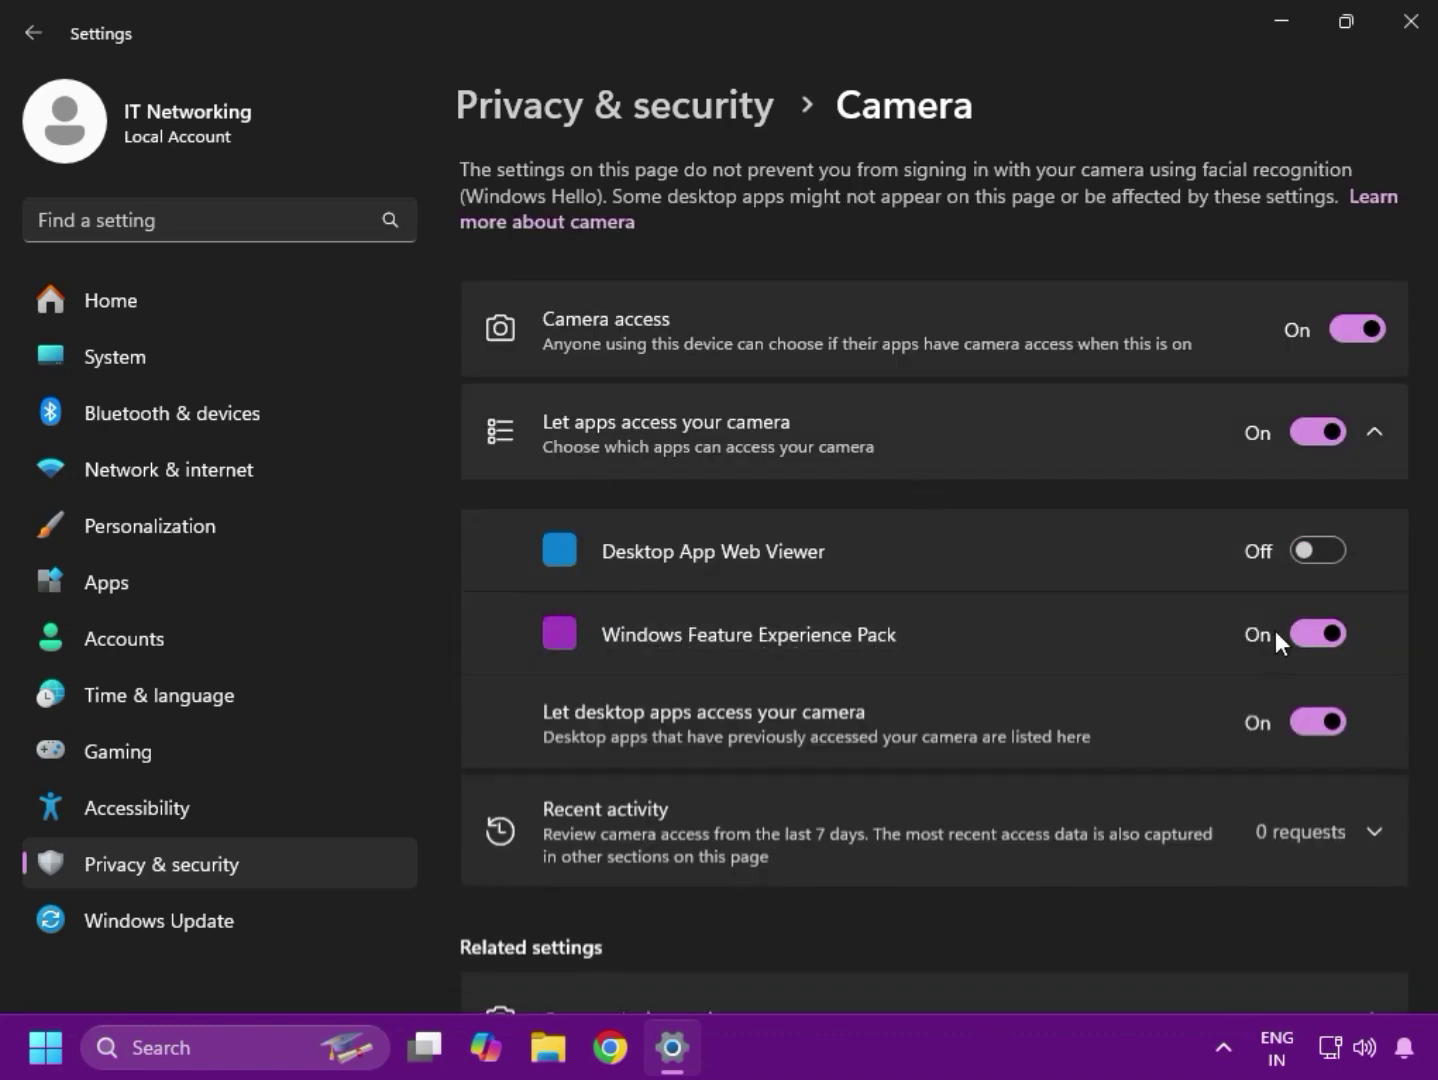
Step: Switch Camera access off and on again, and review the app permissions and related settings on the Camera page
{"action": "left_click", "coordinate": [1350, 326]}
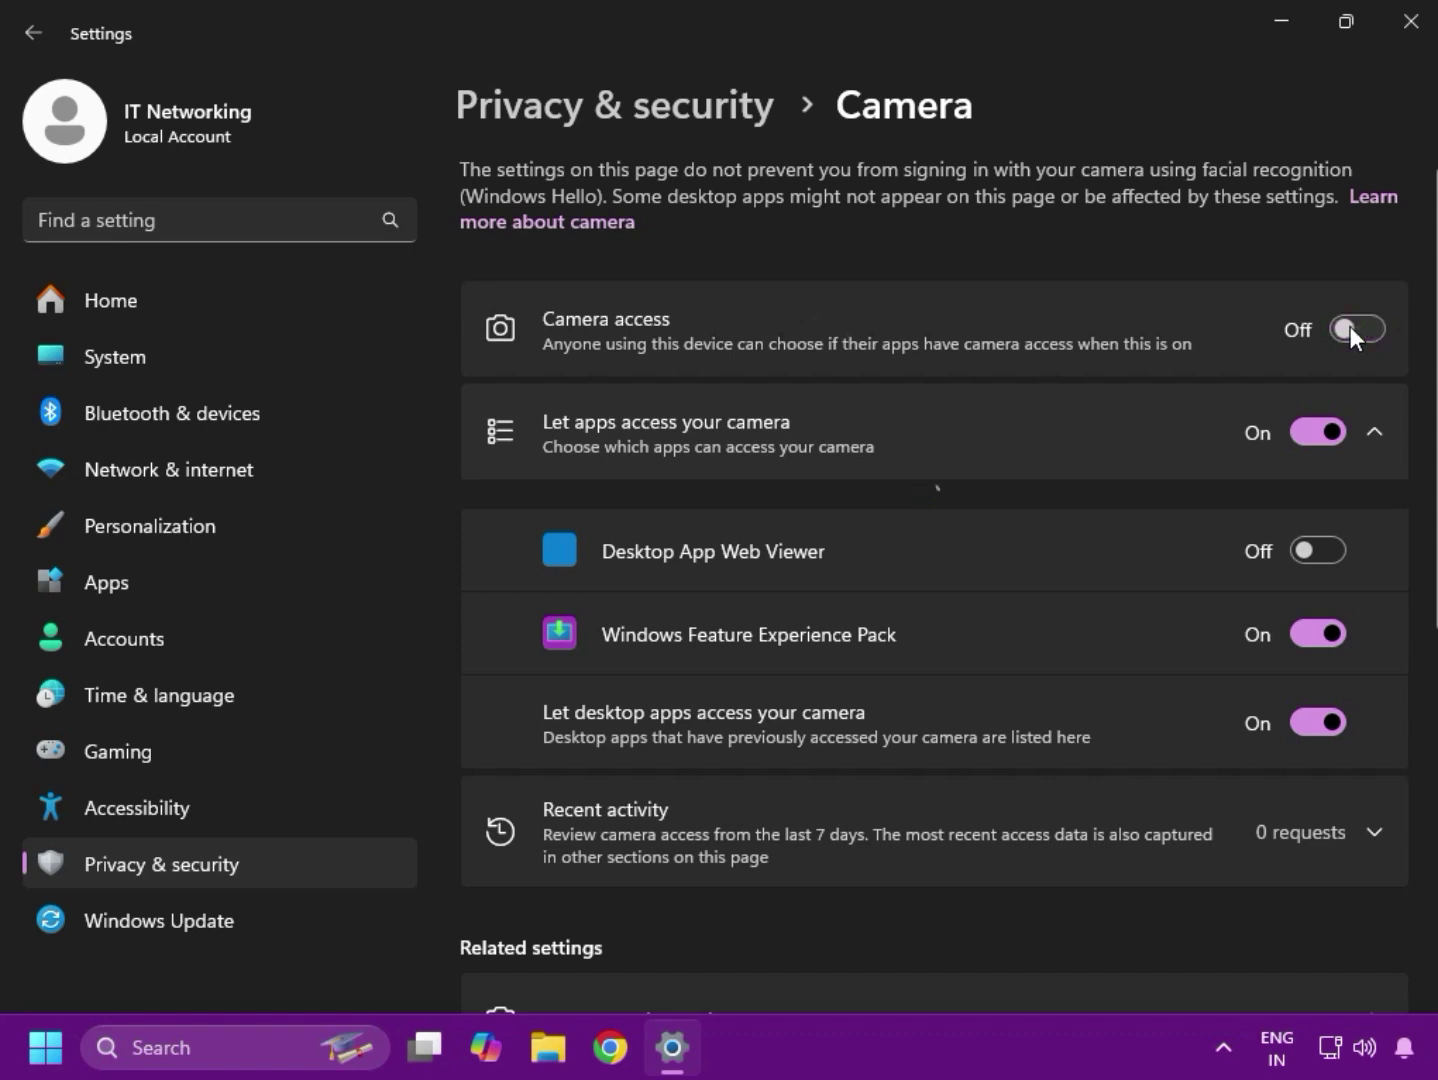
{"action": "left_click", "coordinate": [1351, 326]}
{"action": "scroll", "coordinate": [979, 822], "scroll_direction": "down", "scroll_amount": 5}
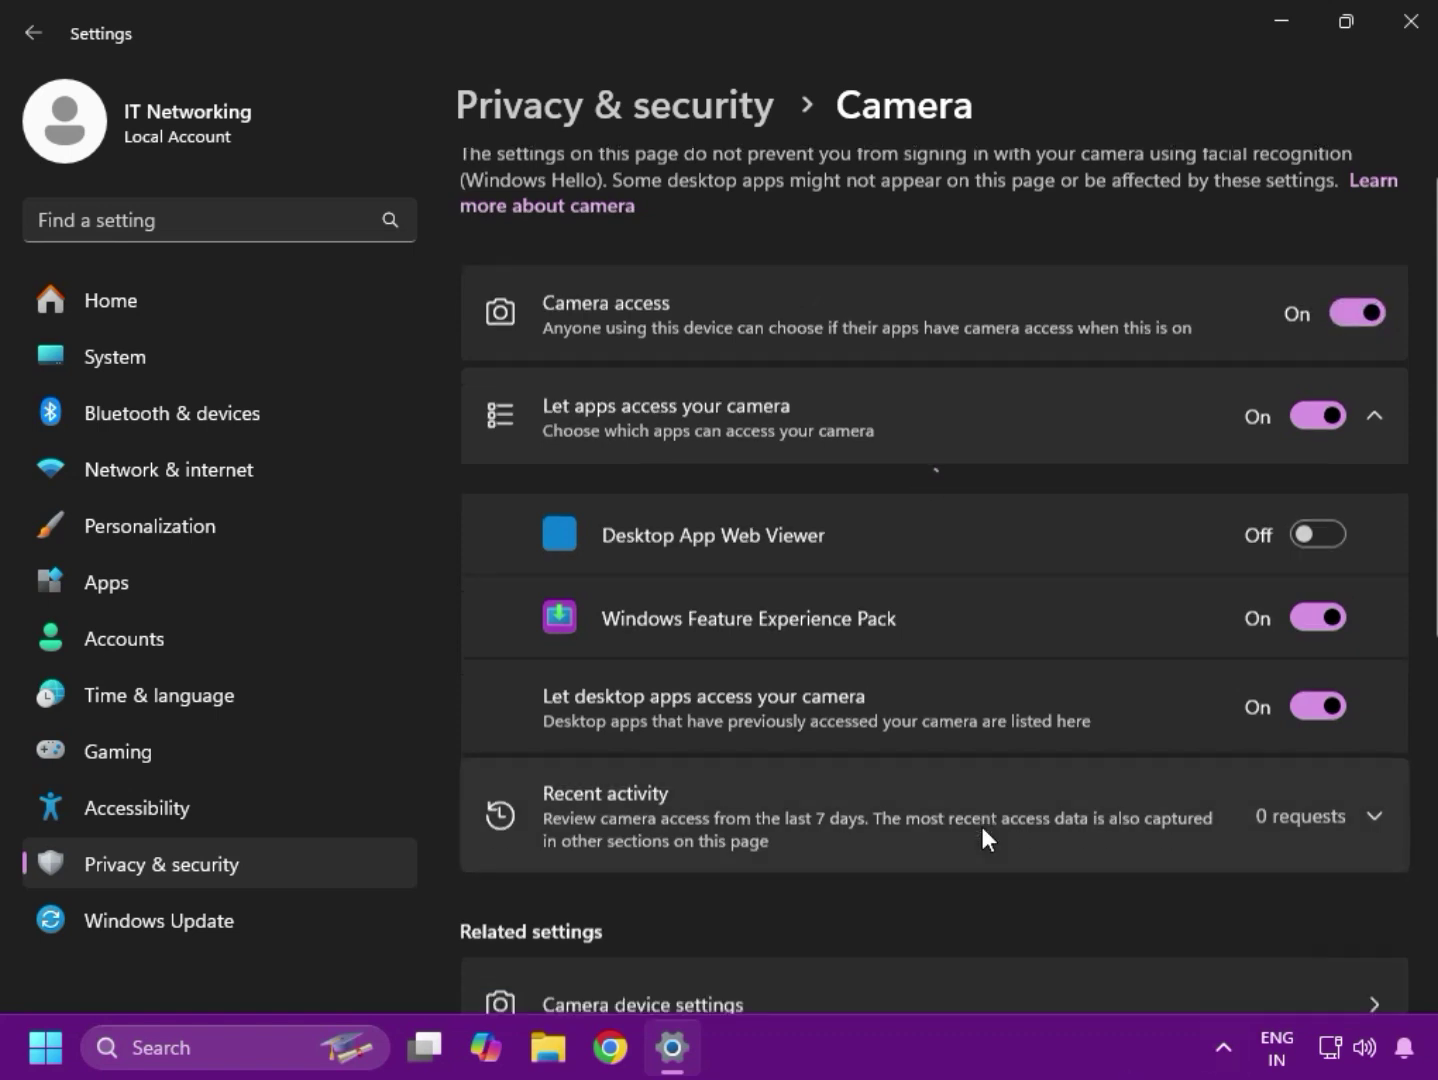
{"action": "scroll", "coordinate": [979, 823], "scroll_direction": "down", "scroll_amount": 3}
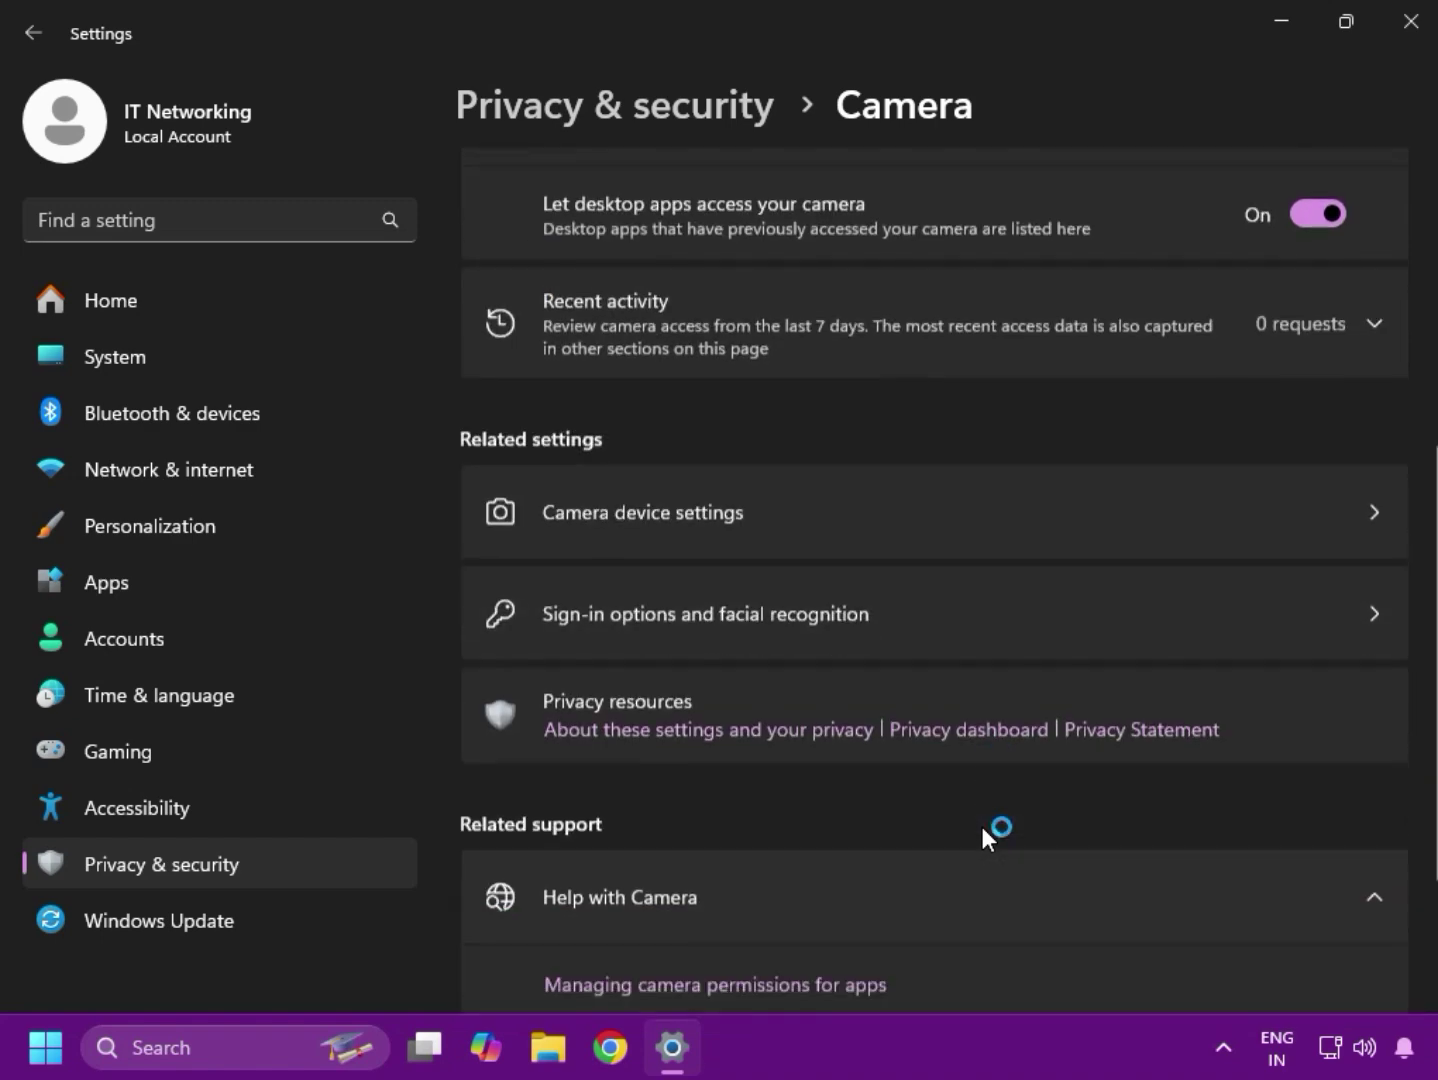
{"action": "scroll", "coordinate": [761, 697], "scroll_direction": "up", "scroll_amount": 3}
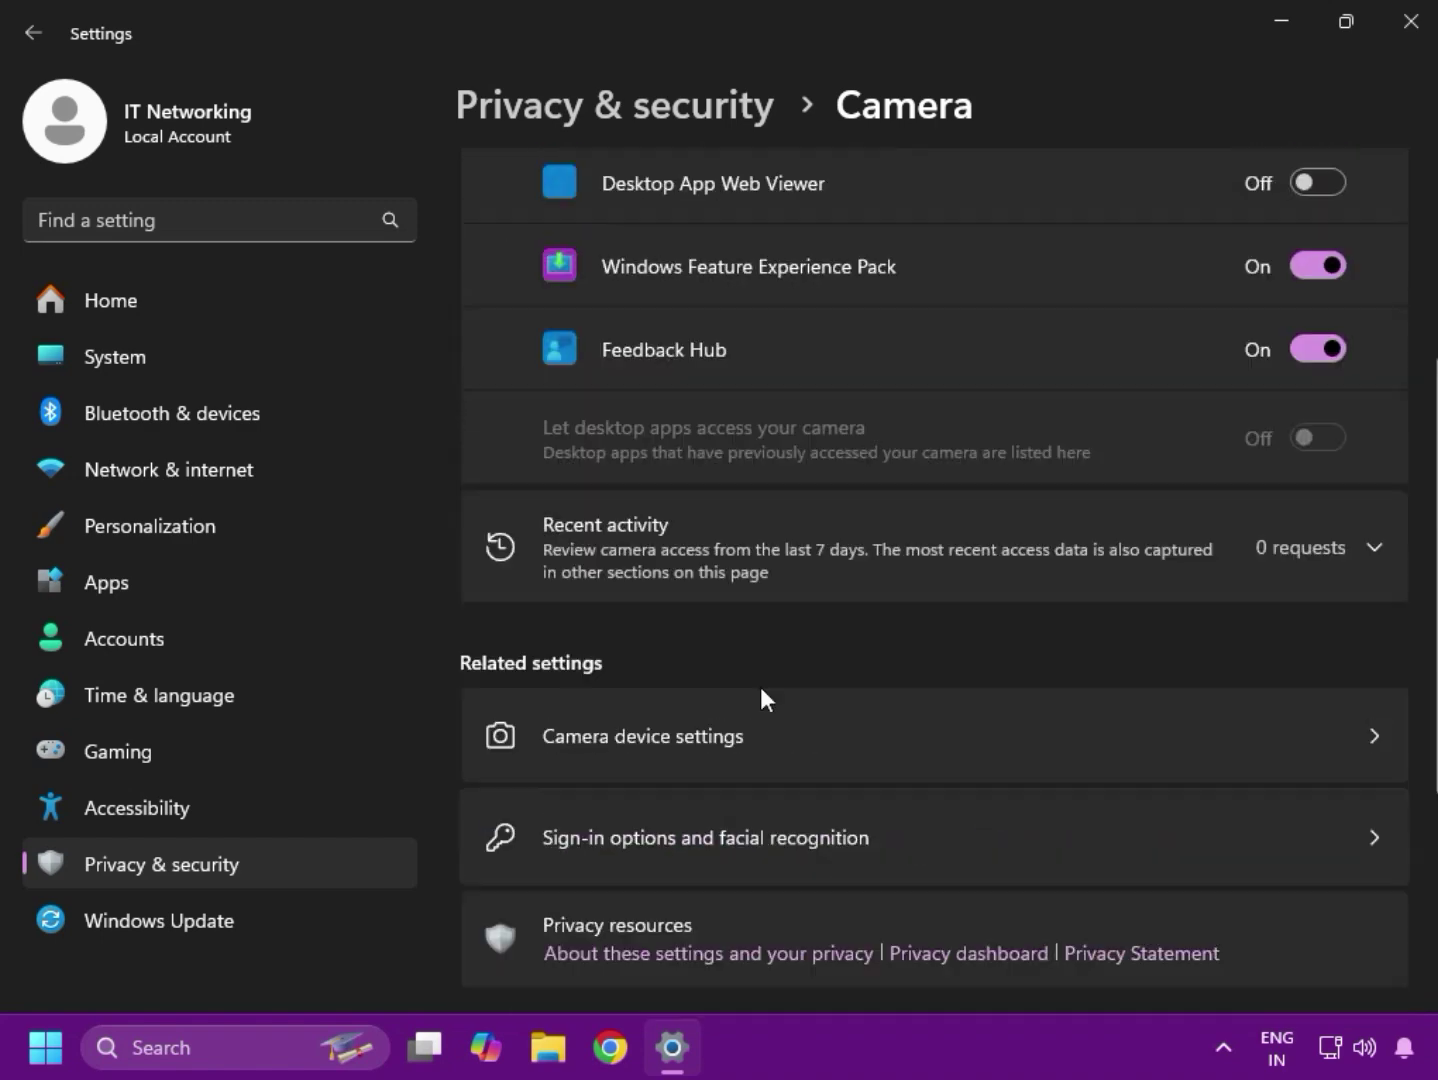
Step: Check the camera device settings for connected cameras and look through the Bluetooth & devices page
{"action": "left_click", "coordinate": [690, 747]}
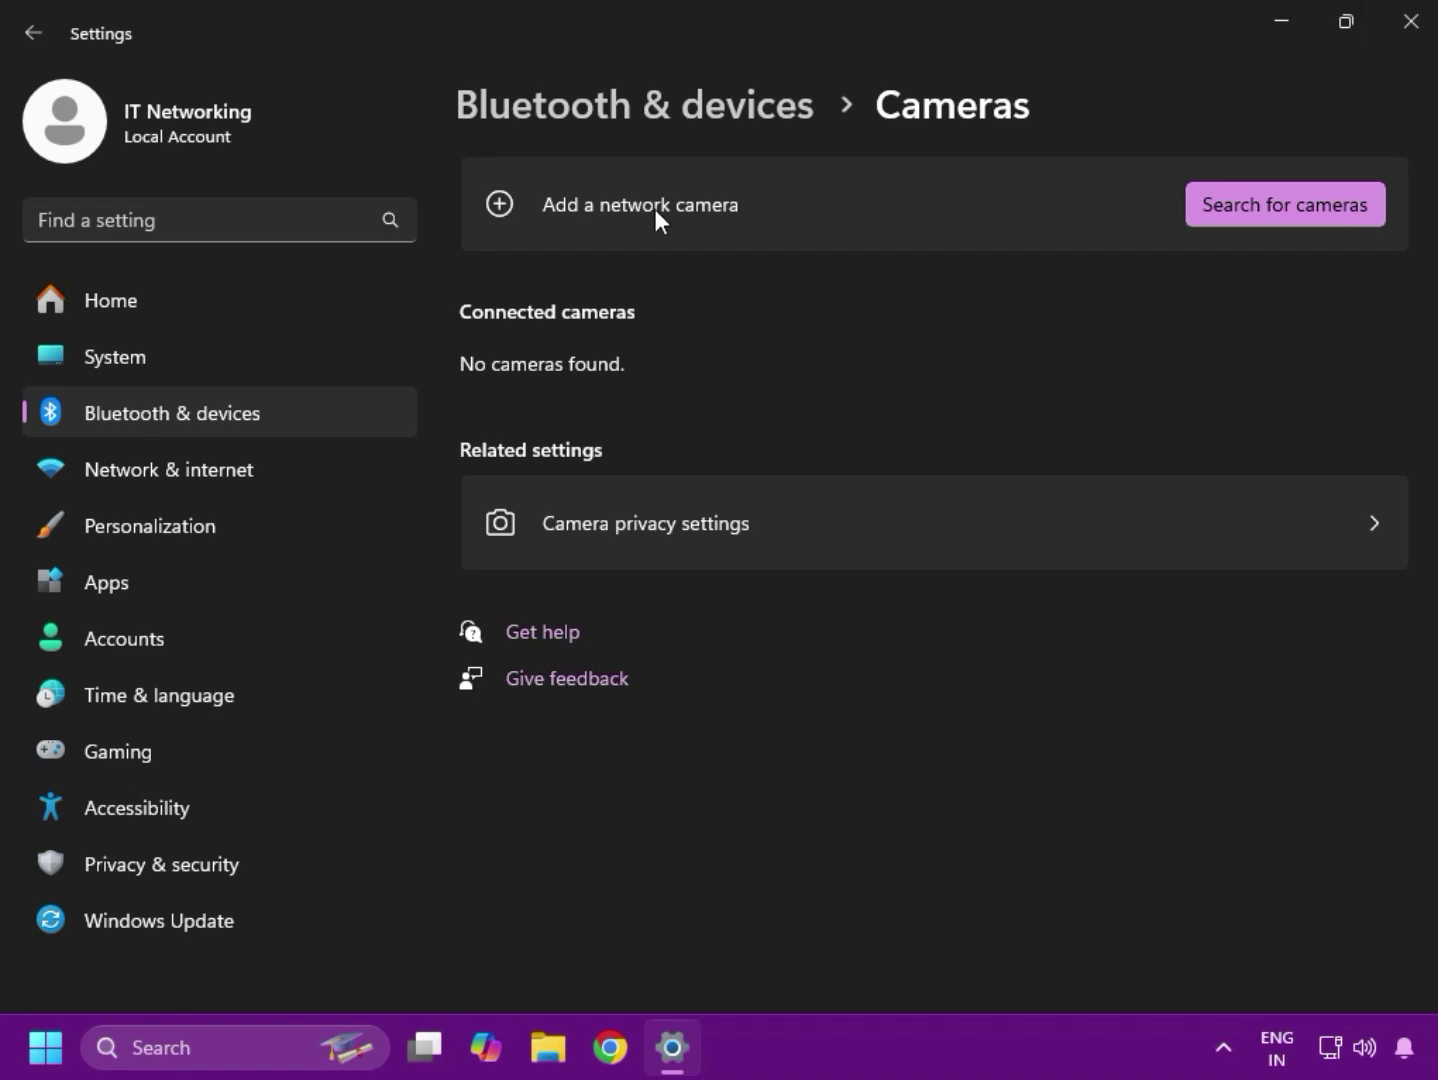
{"action": "left_click", "coordinate": [690, 102]}
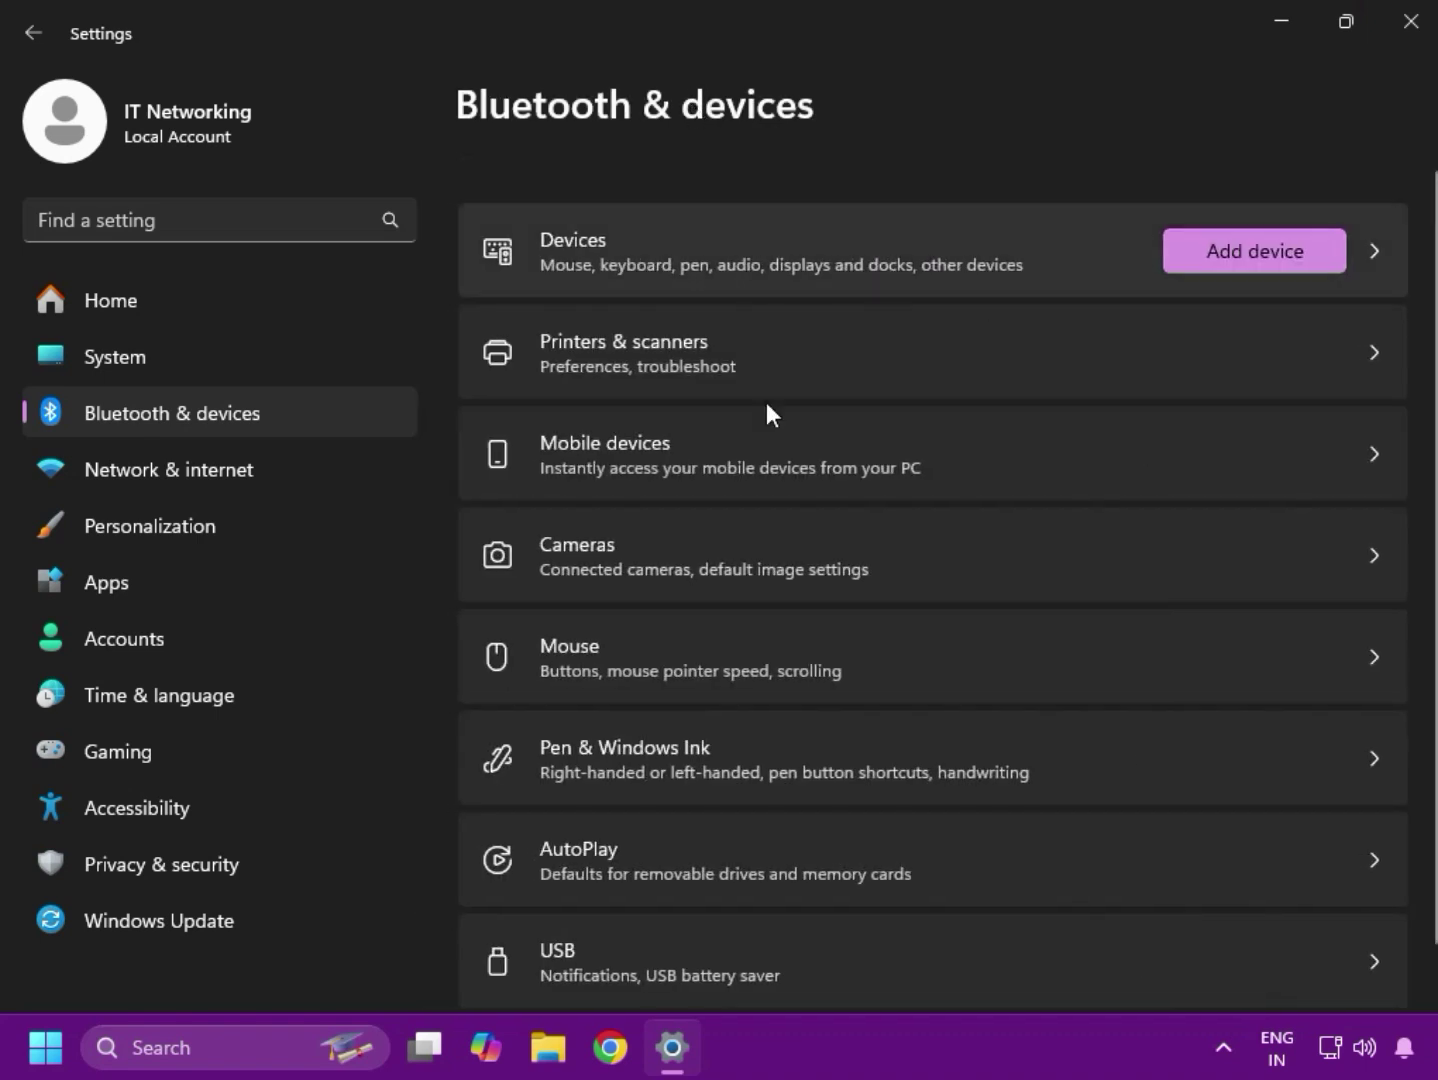
{"action": "scroll", "coordinate": [723, 800], "scroll_direction": "down", "scroll_amount": 1}
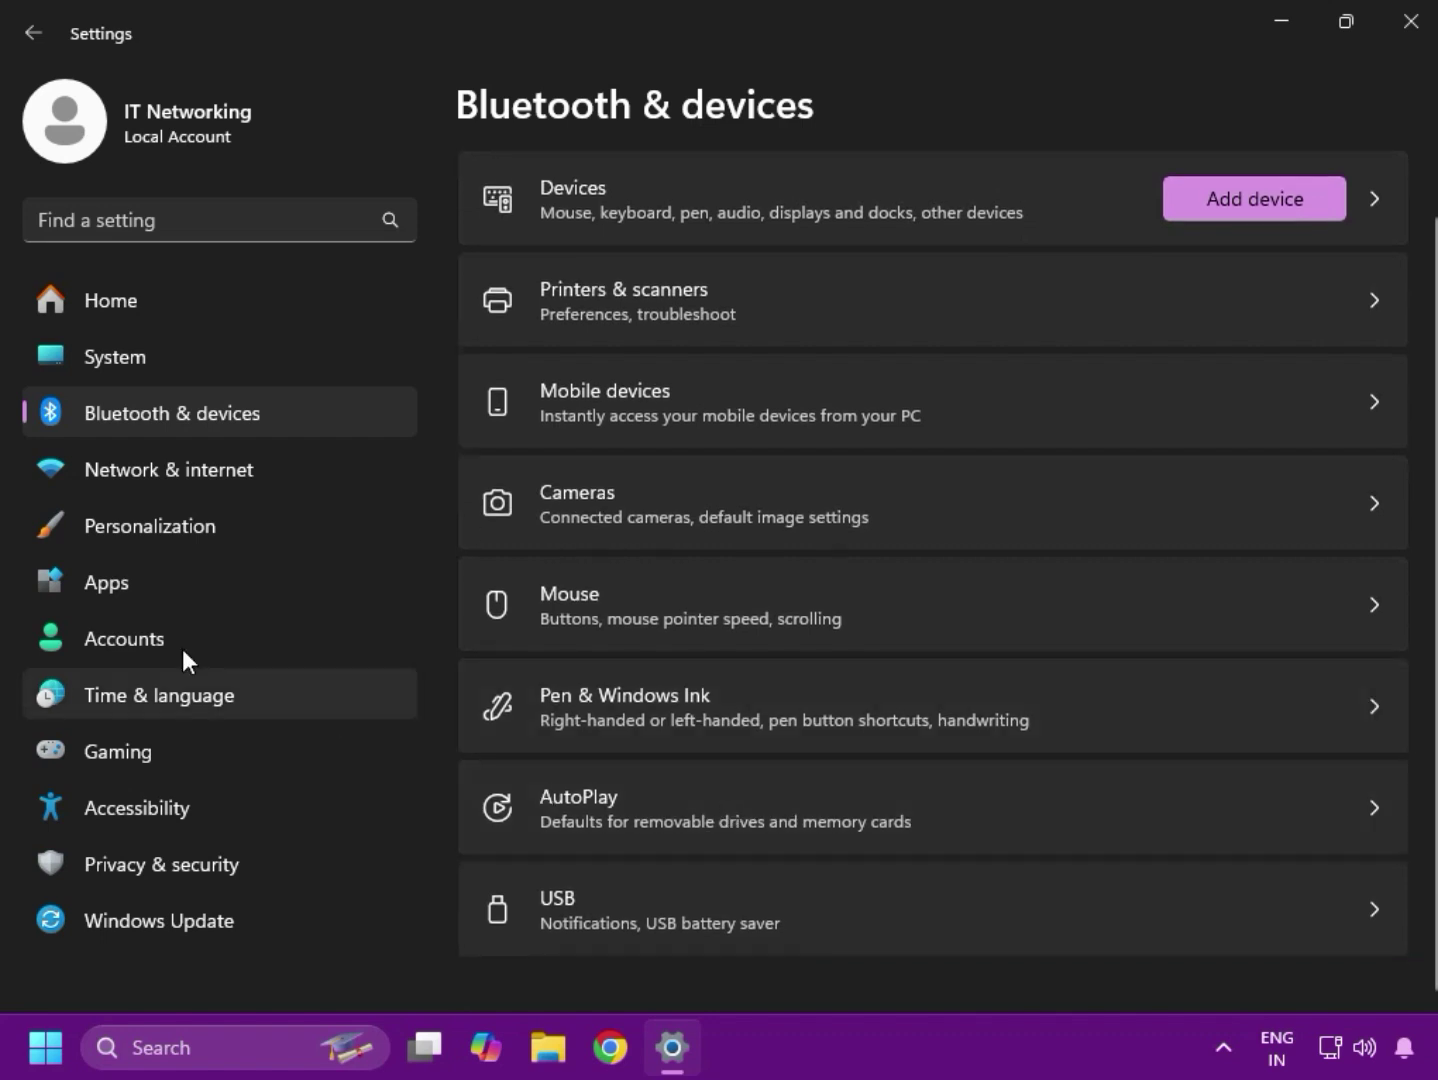
{"action": "left_click", "coordinate": [206, 874]}
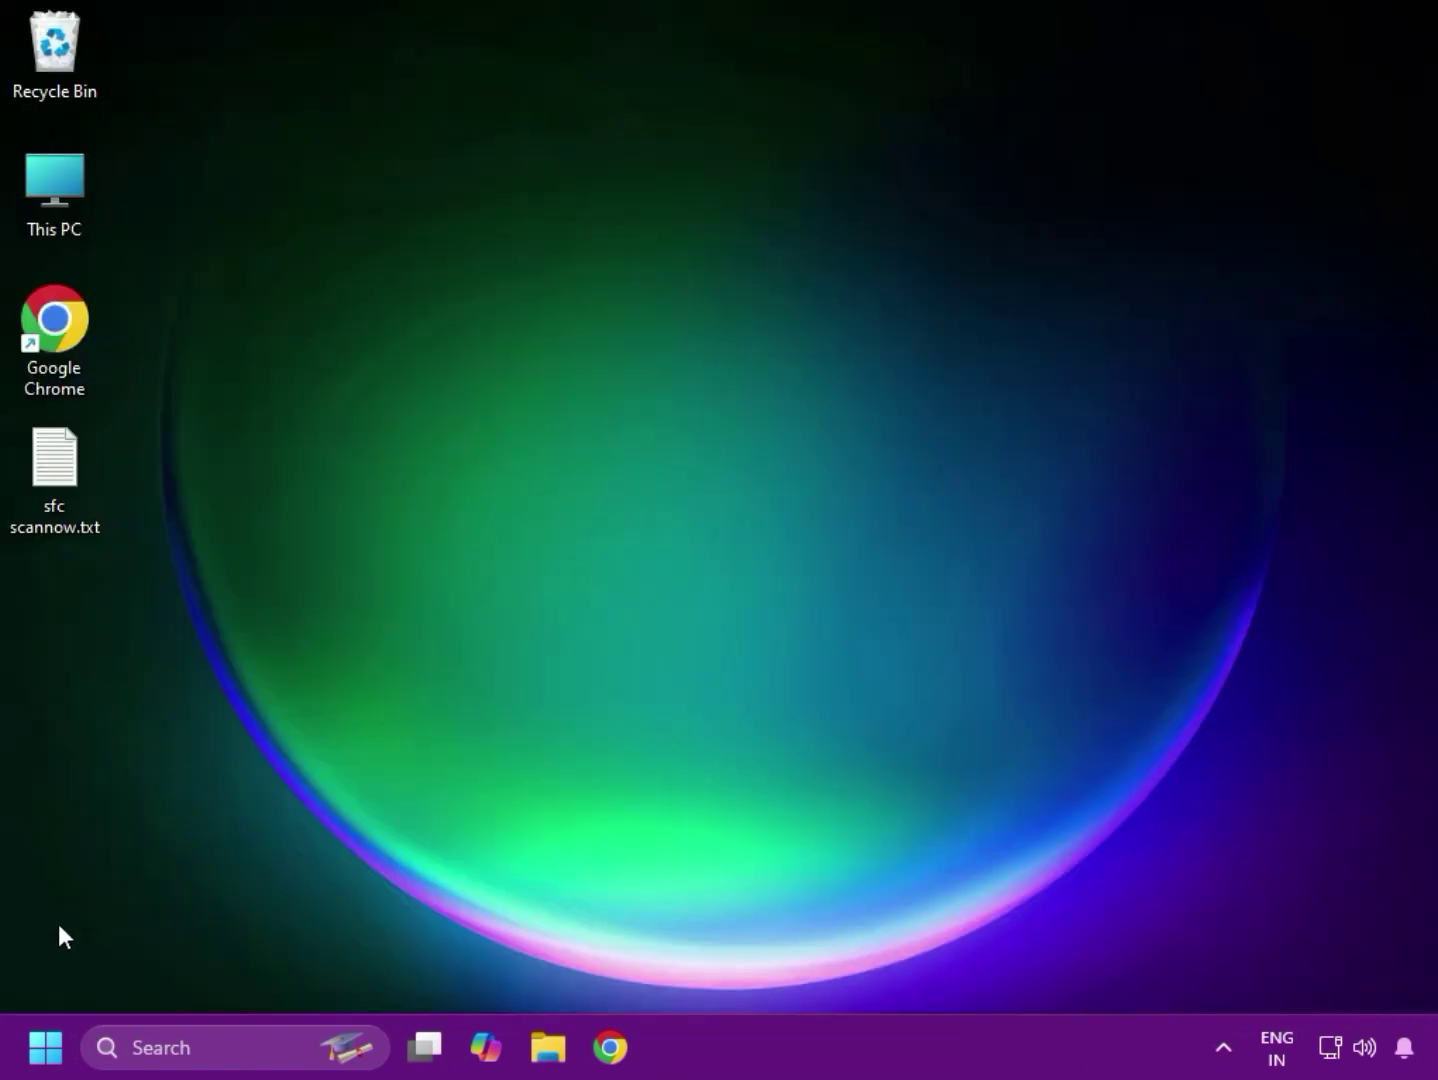
Step: Reopen Settings and go to the Other troubleshooters list in the system's Troubleshoot section
{"action": "left_click", "coordinate": [45, 1045]}
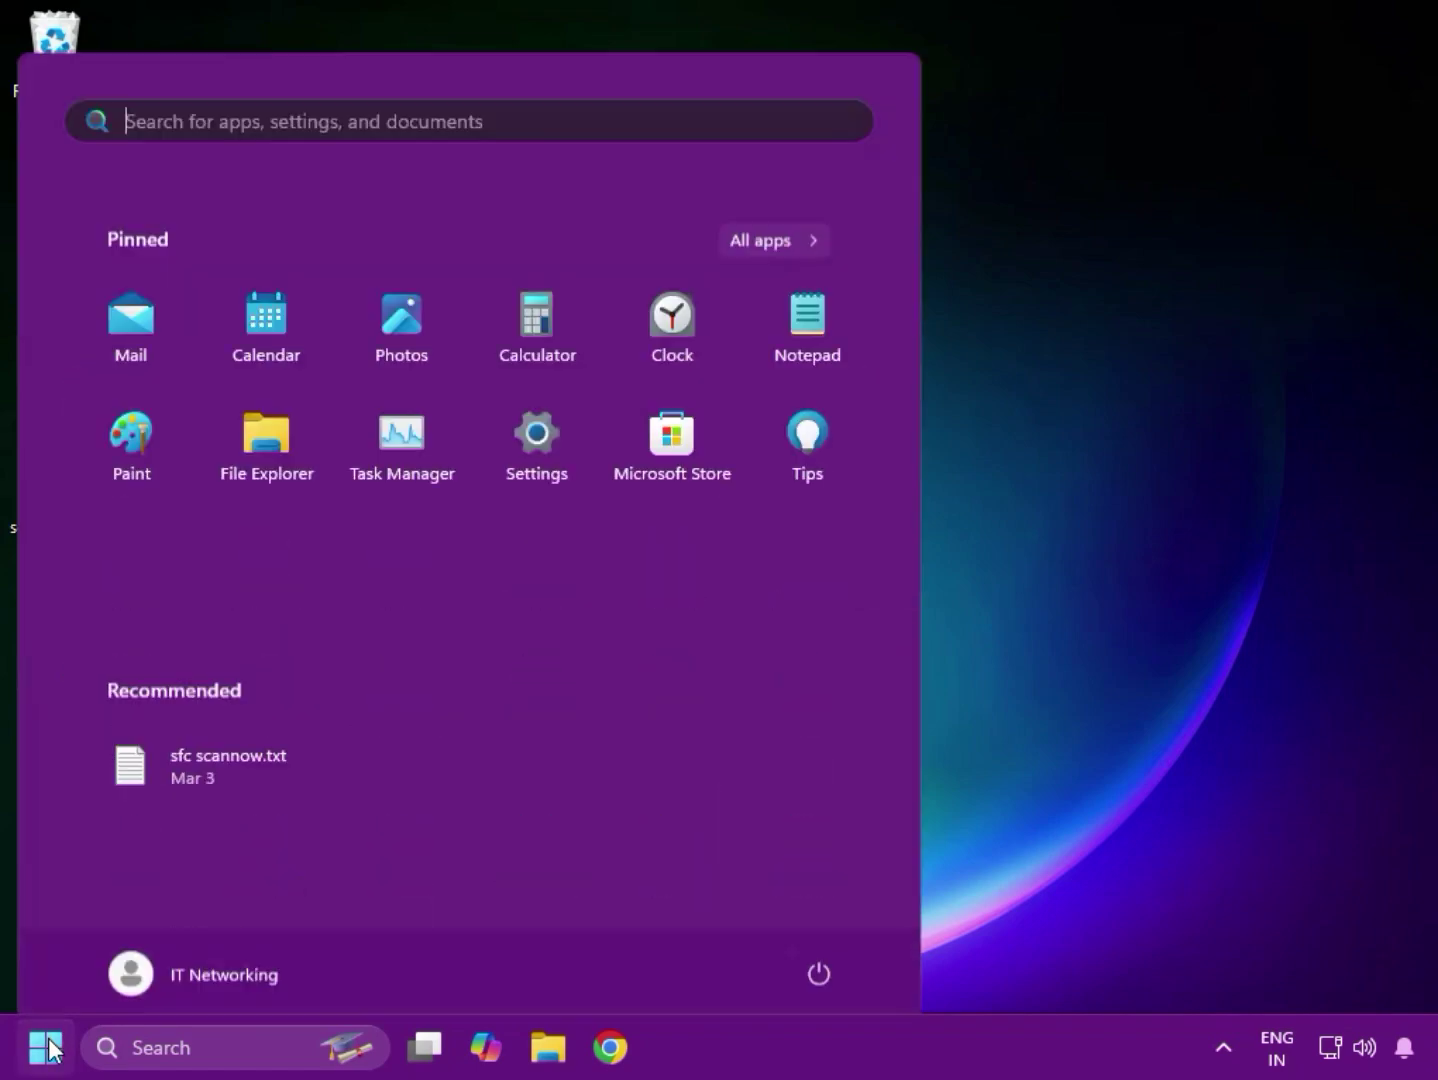
{"action": "left_click", "coordinate": [550, 406]}
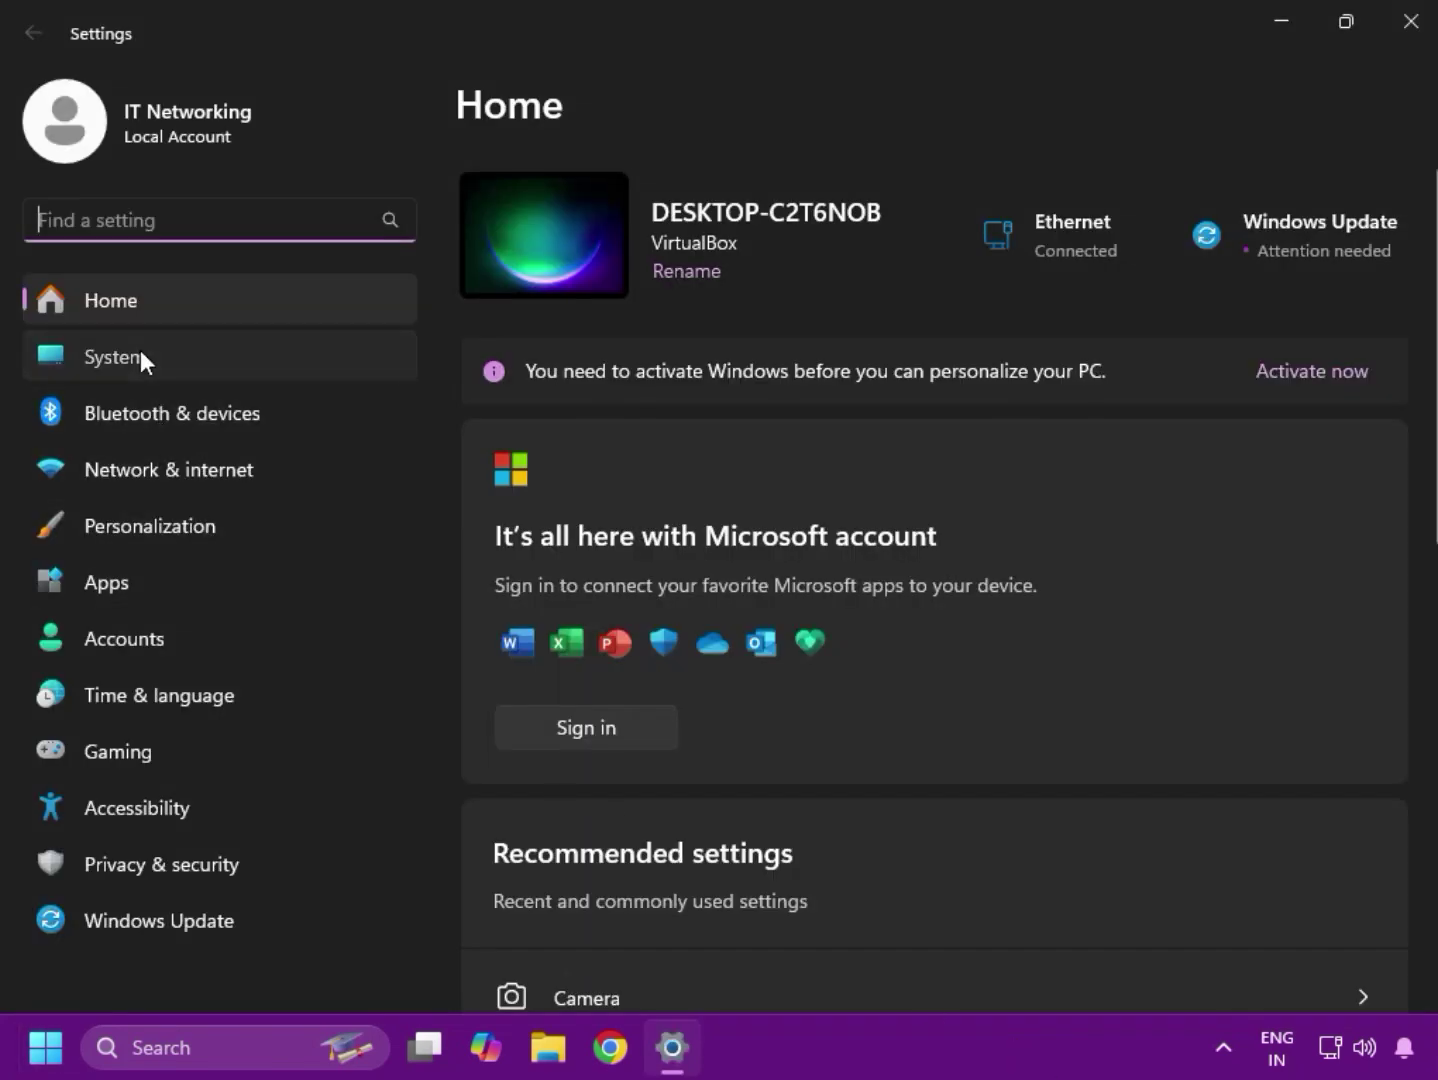
{"action": "left_click", "coordinate": [141, 359]}
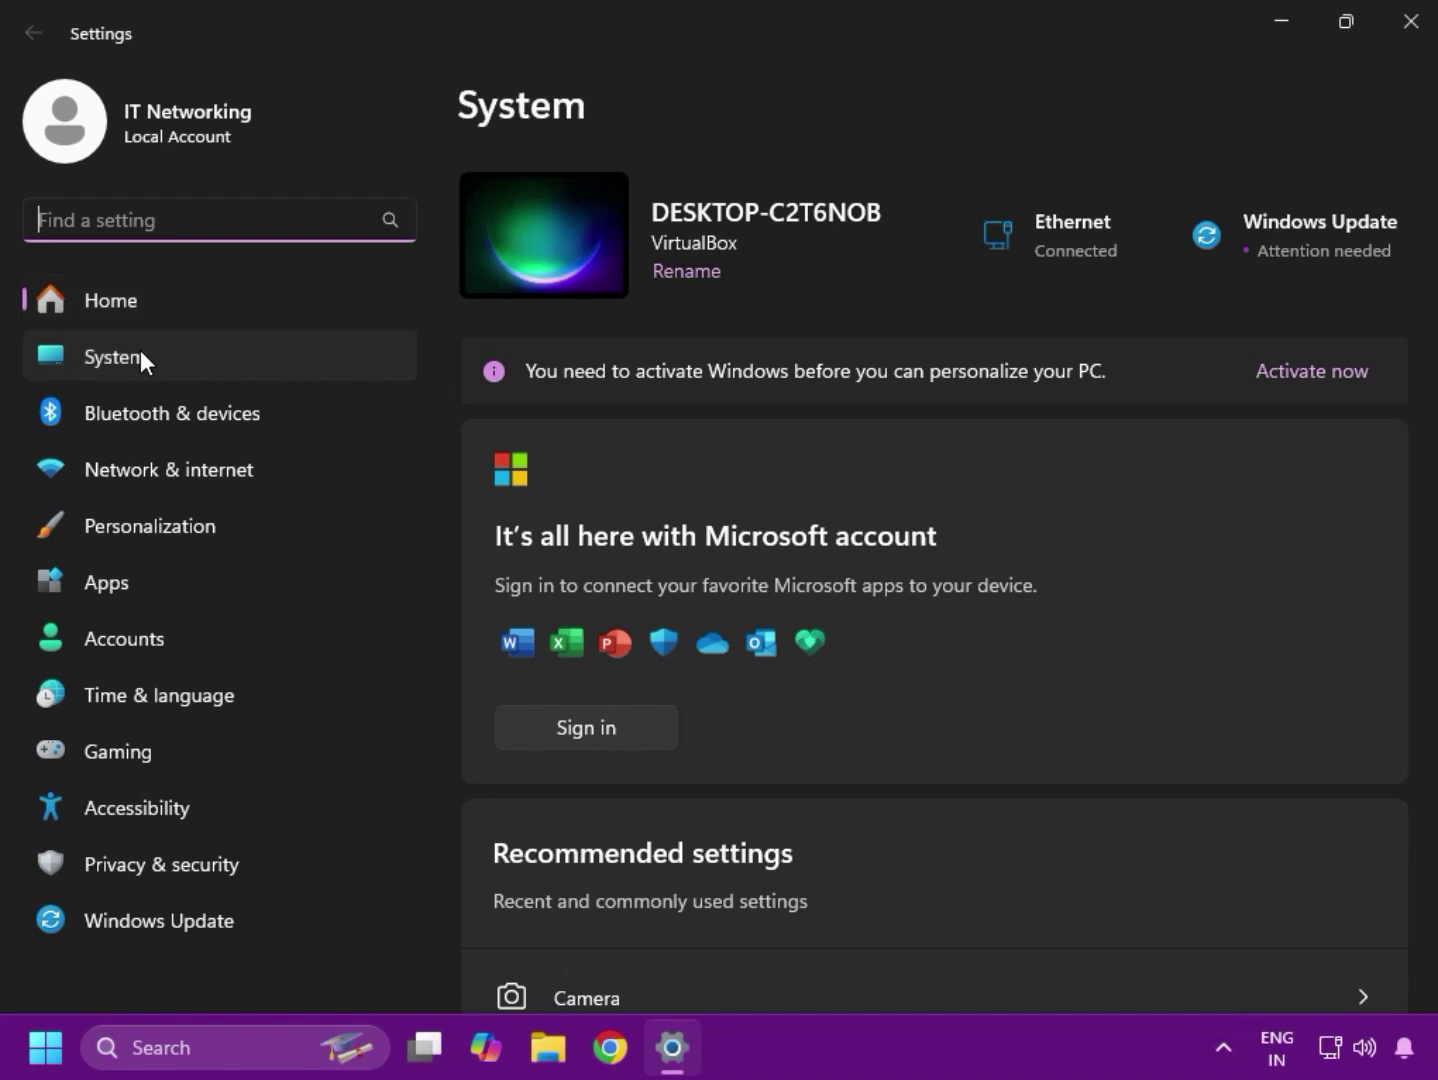
{"action": "scroll", "coordinate": [779, 857], "scroll_direction": "down", "scroll_amount": 8}
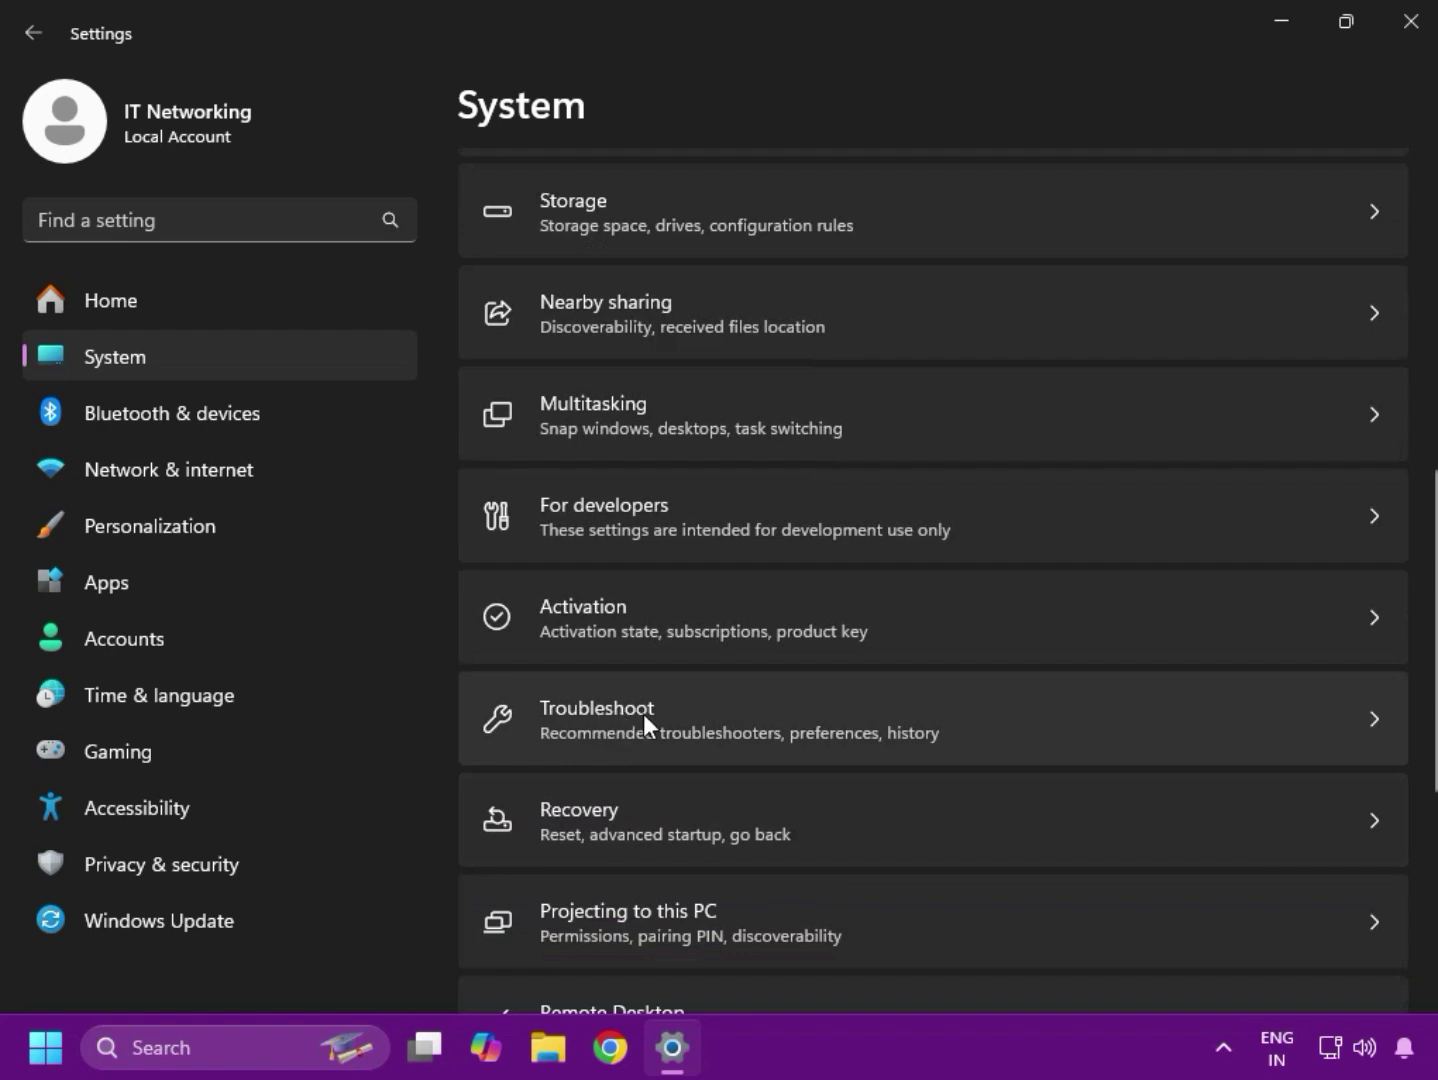
{"action": "left_click", "coordinate": [607, 708]}
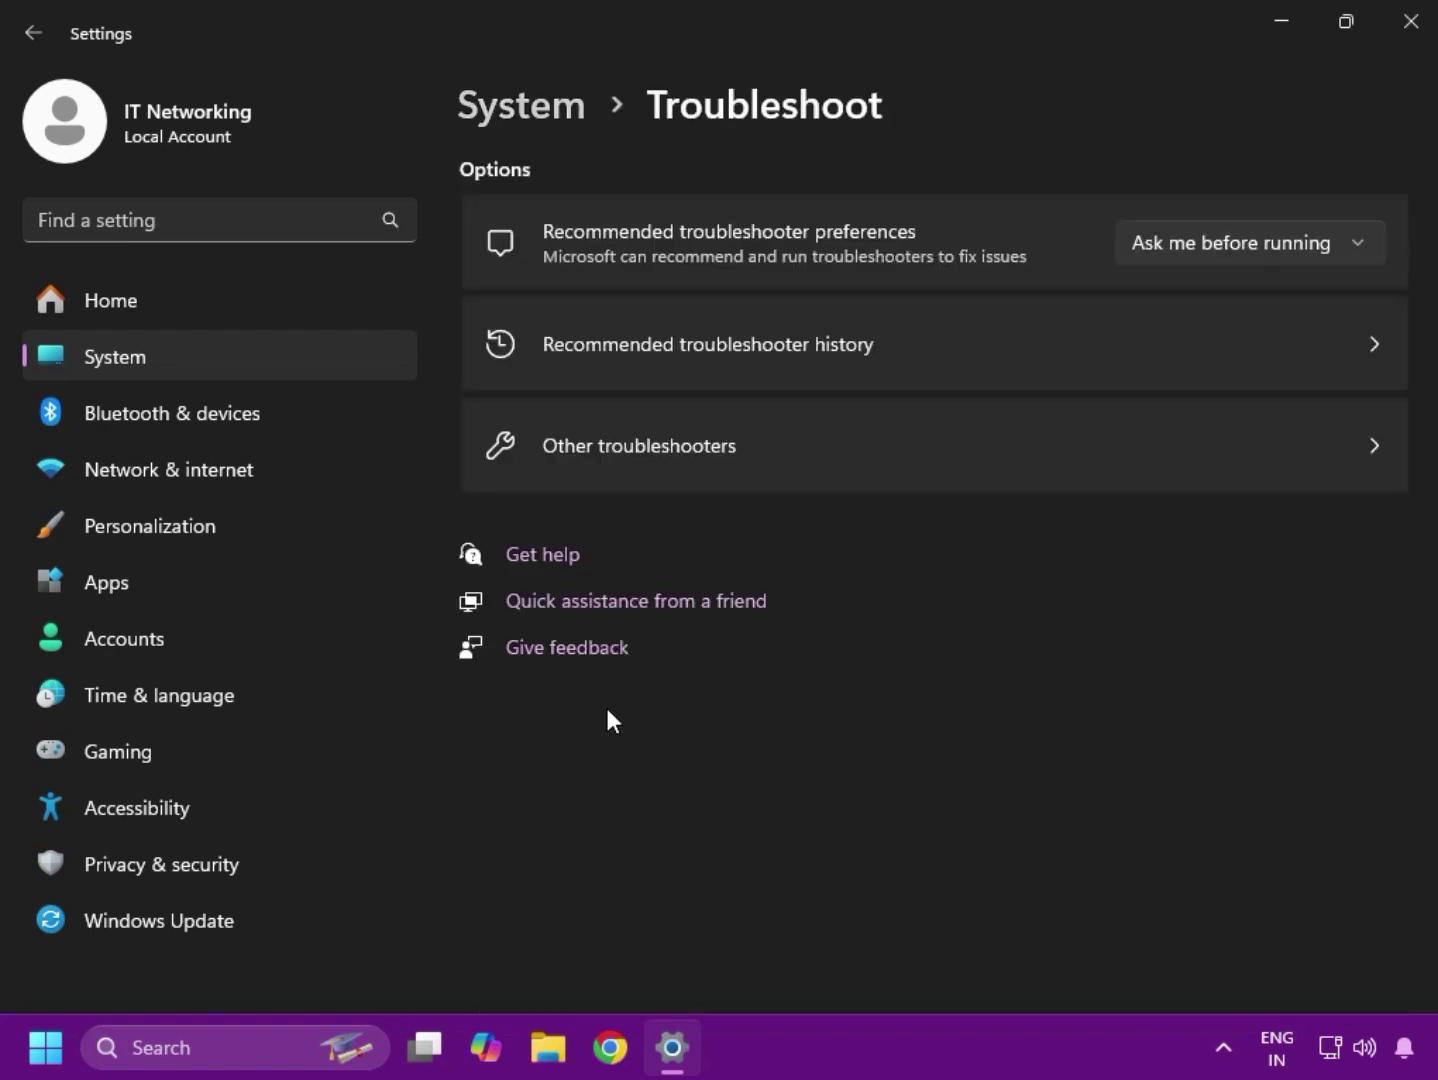
{"action": "left_click", "coordinate": [615, 459]}
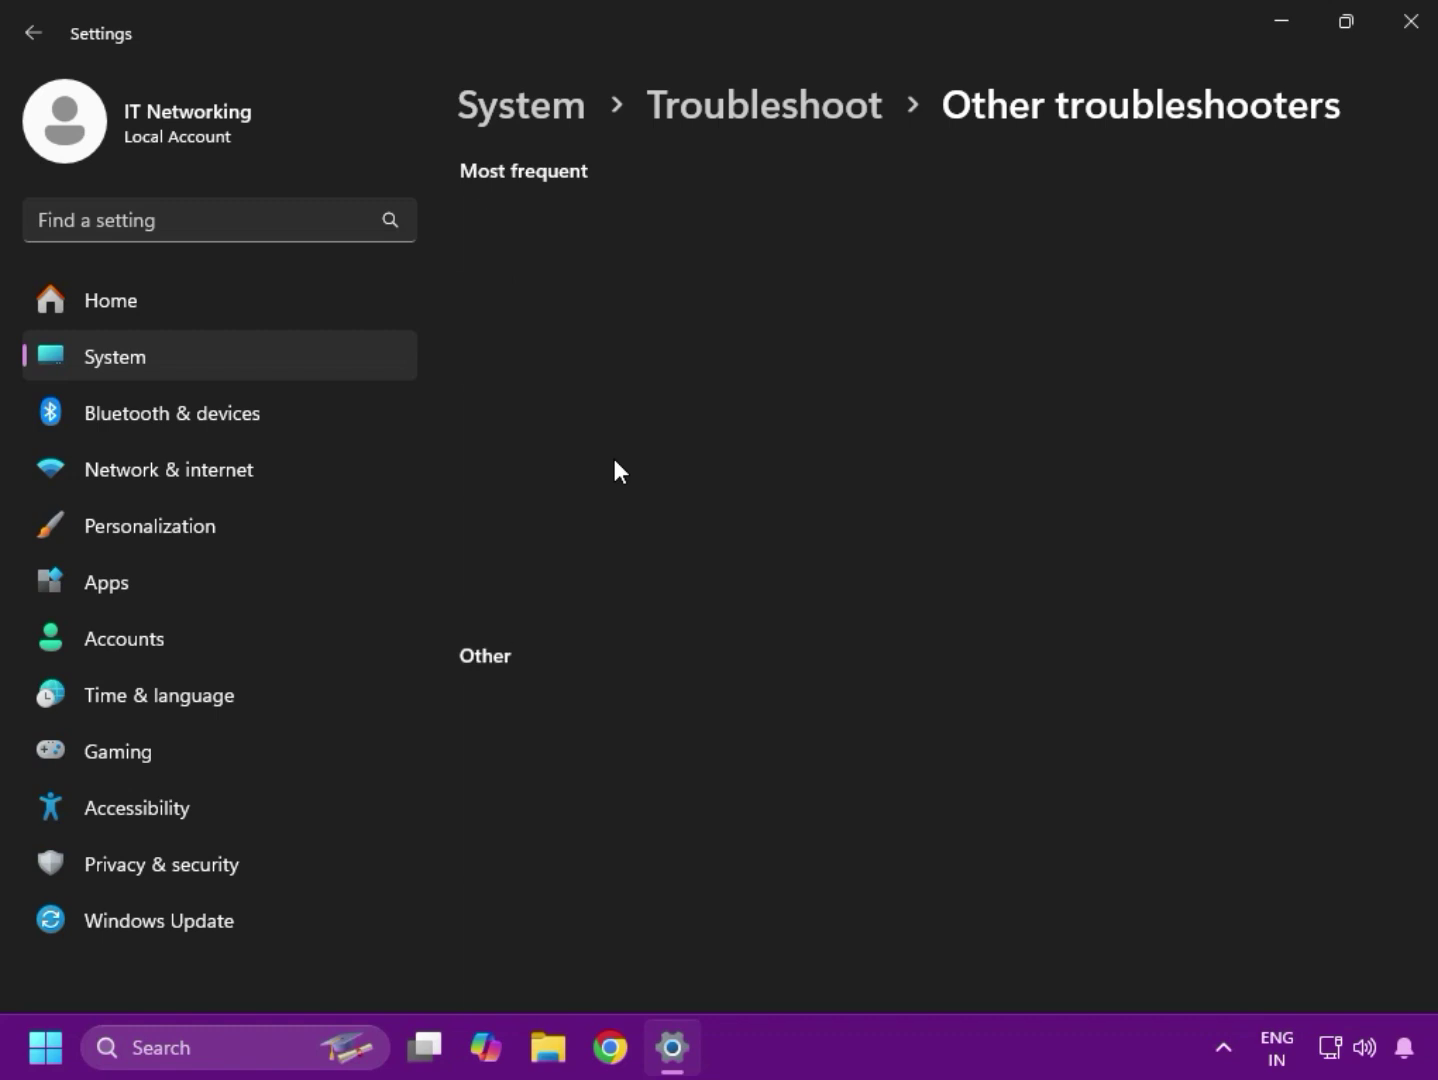
Step: Run the Camera troubleshooter and close Settings
{"action": "scroll", "coordinate": [739, 763], "scroll_direction": "down", "scroll_amount": 5}
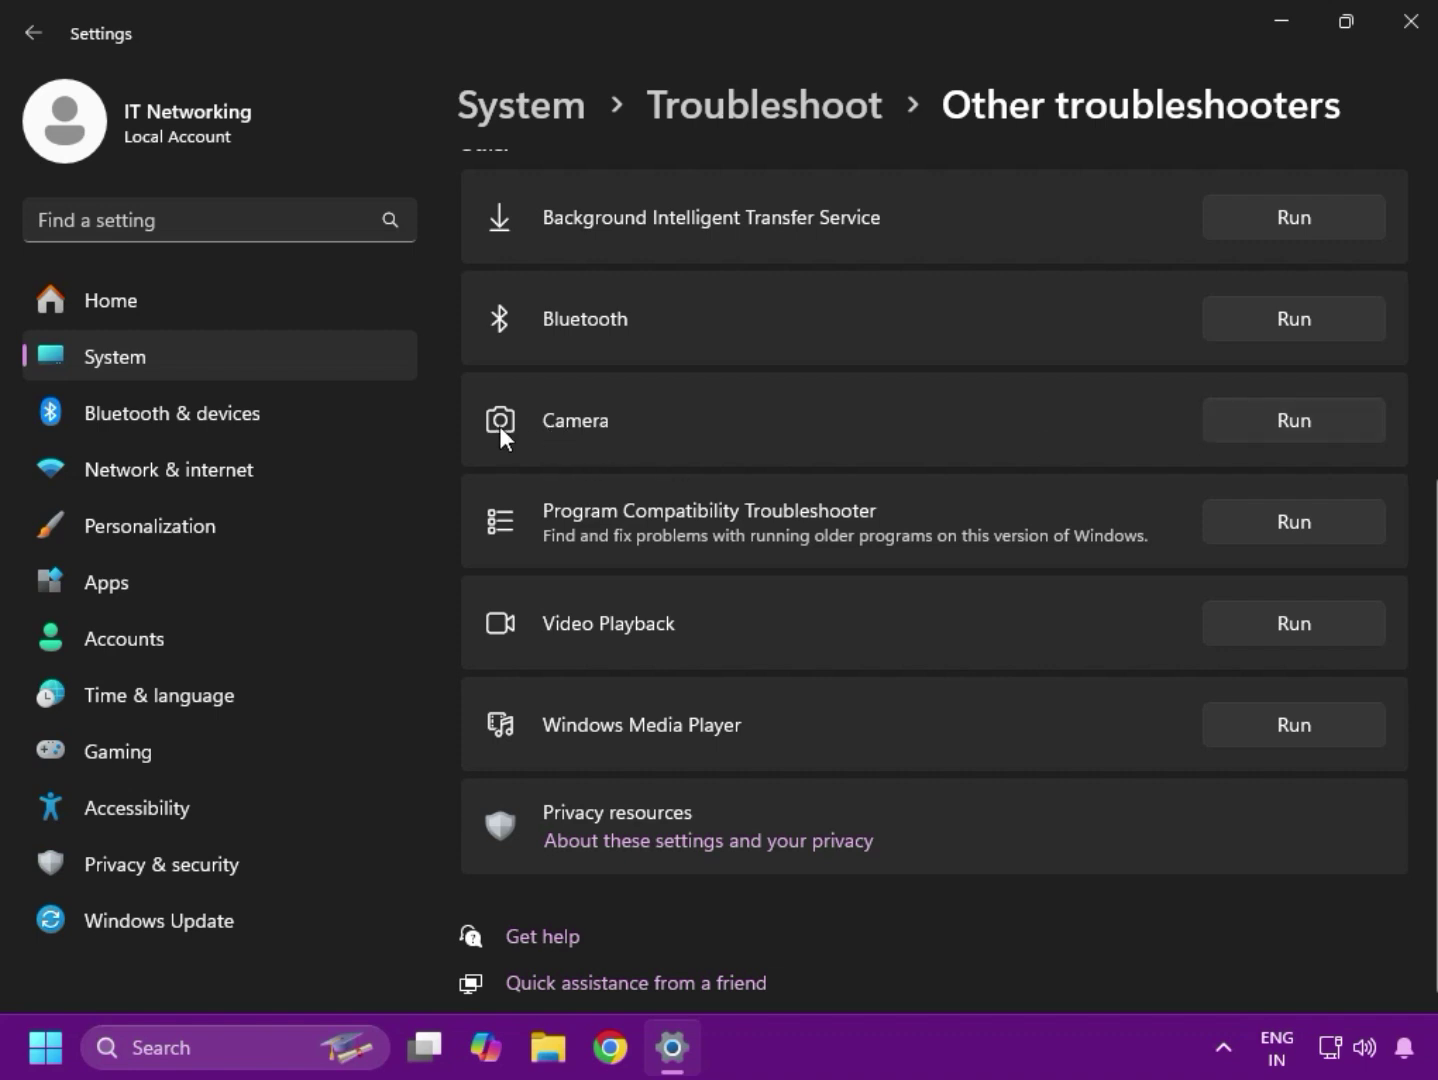
{"action": "left_click", "coordinate": [1250, 424]}
{"action": "left_click", "coordinate": [1411, 22]}
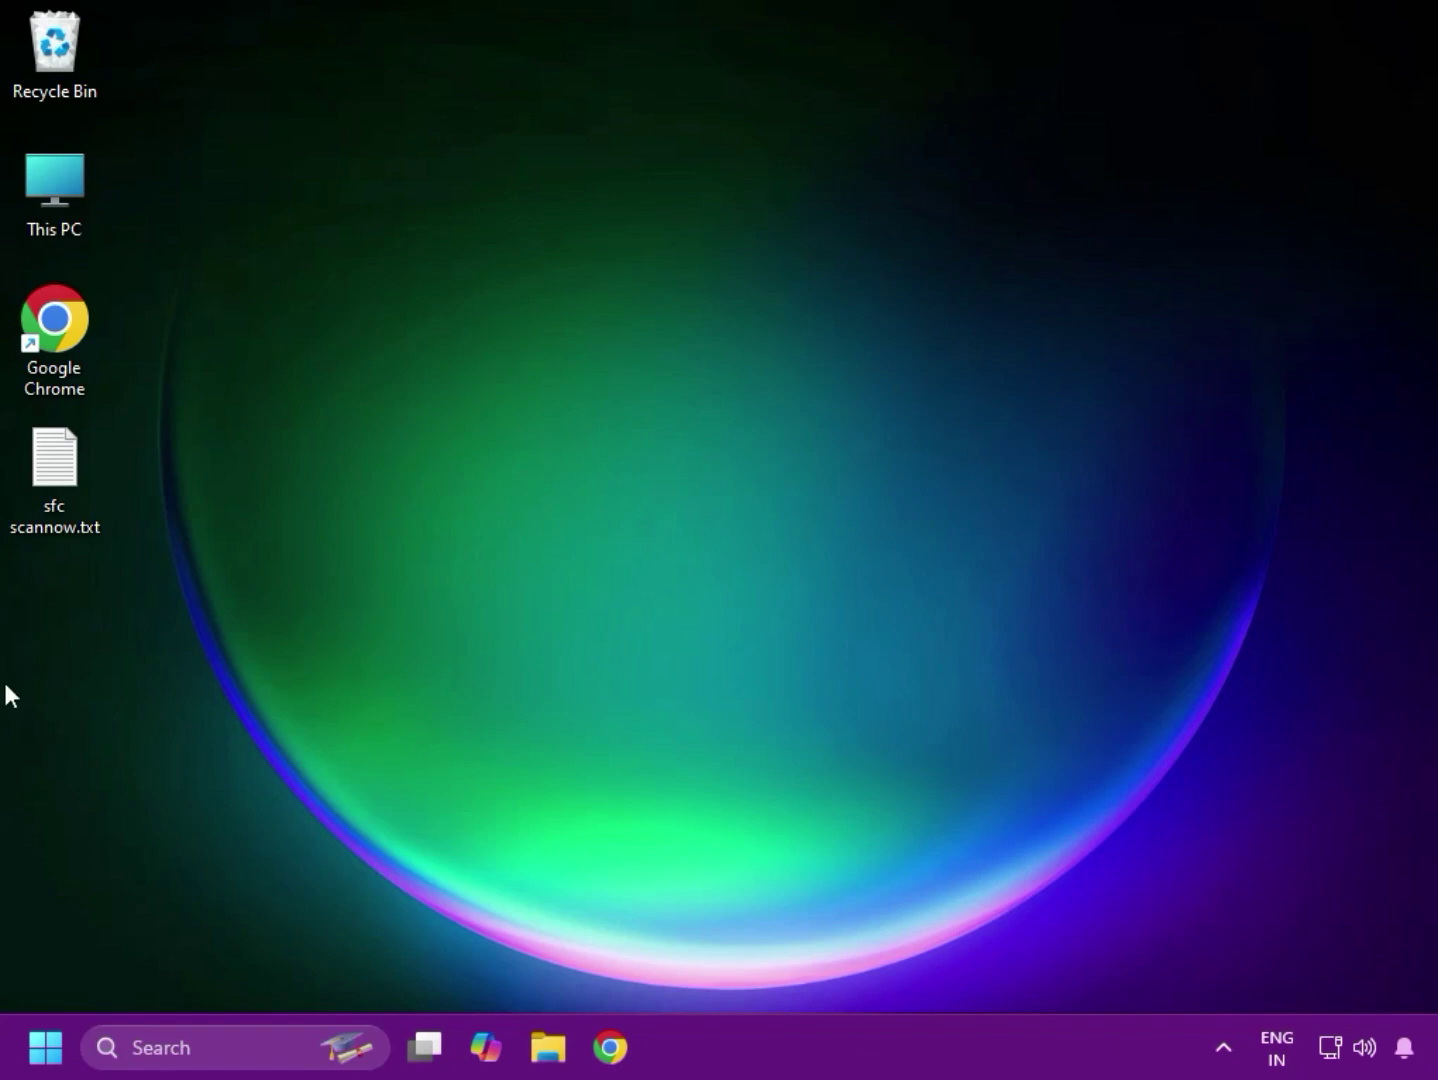
Step: Uninstall the Base System Device under Other devices in Device Manager and scan for hardware changes
{"action": "right_click", "coordinate": [45, 1047]}
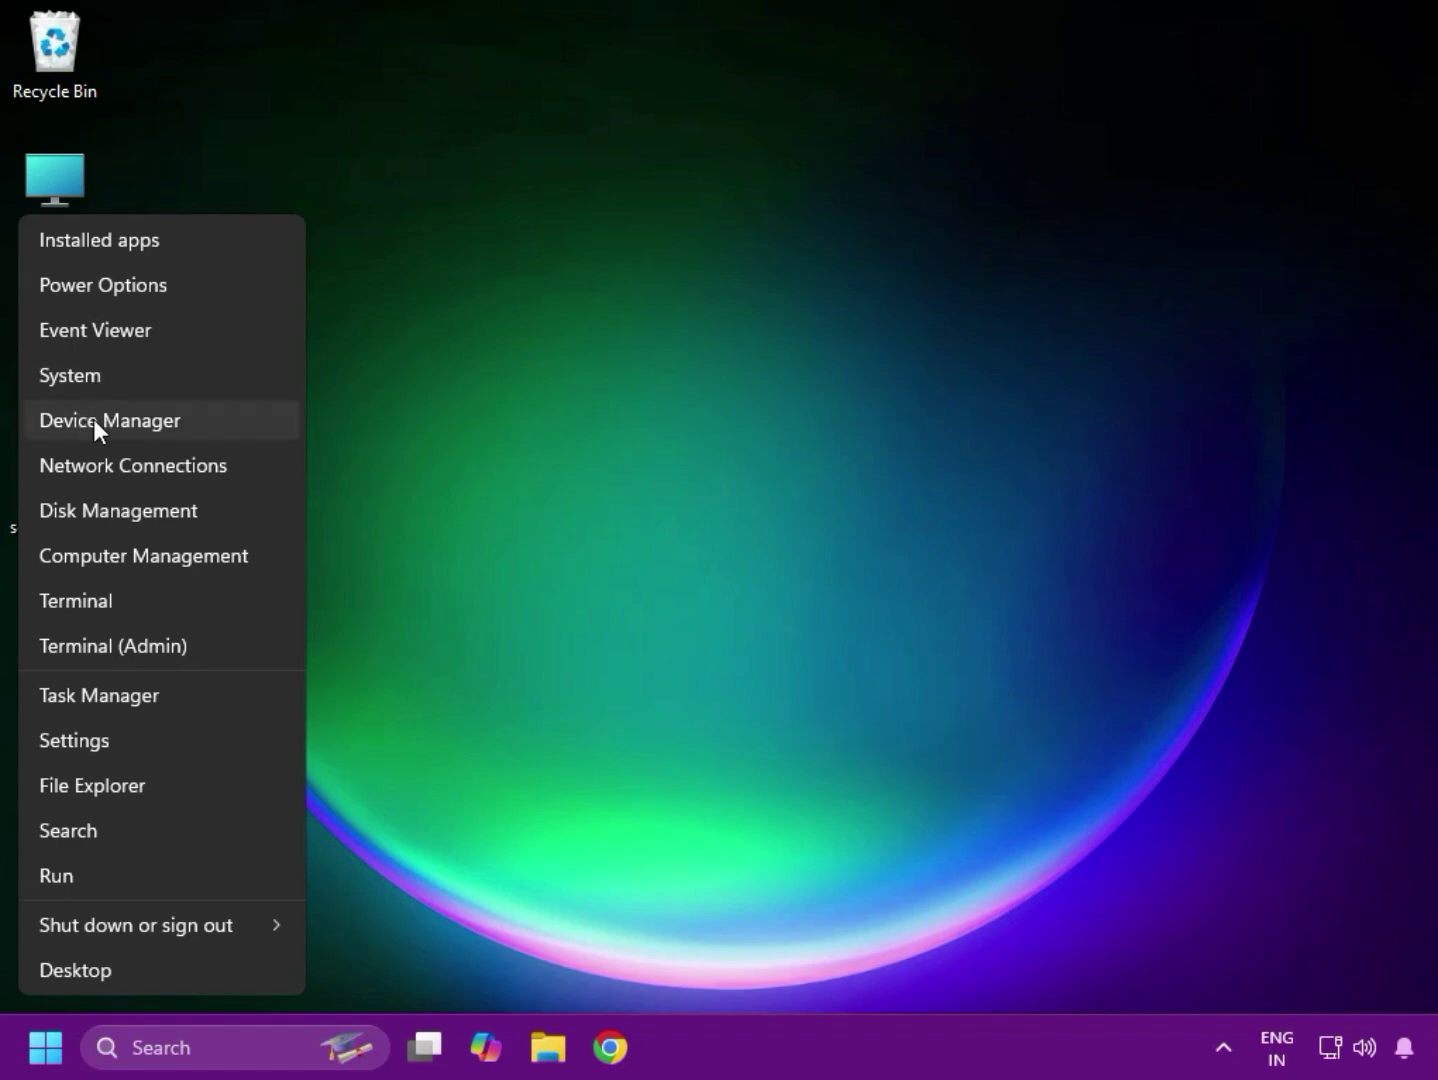
{"action": "left_click", "coordinate": [94, 419]}
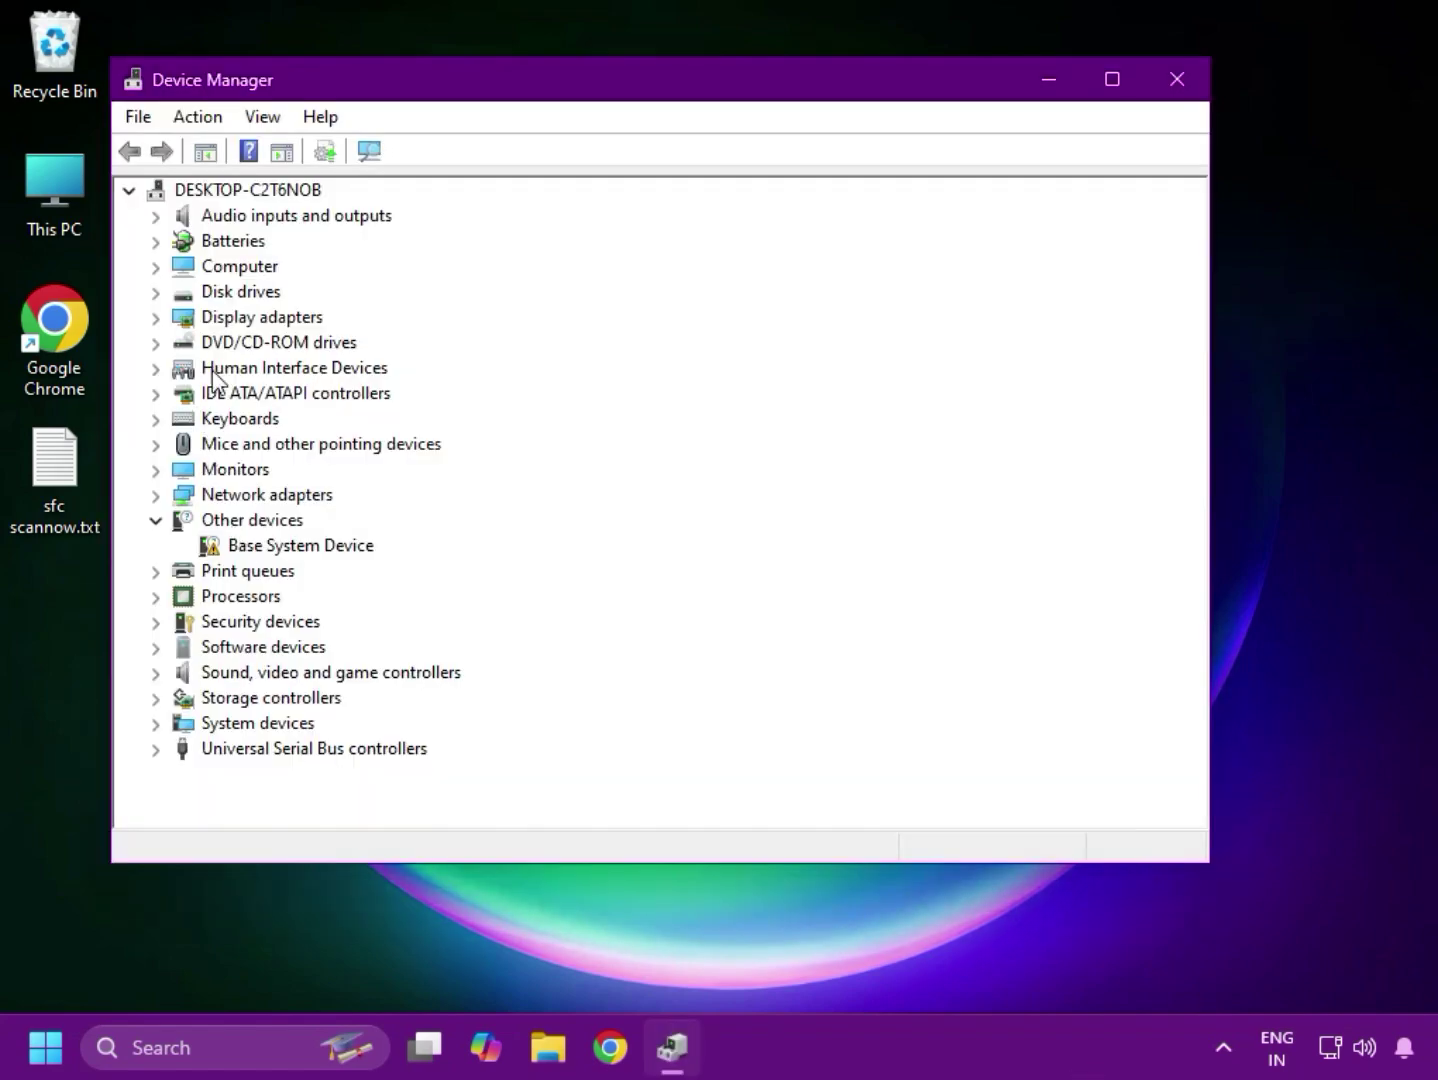
{"action": "left_click", "coordinate": [258, 550]}
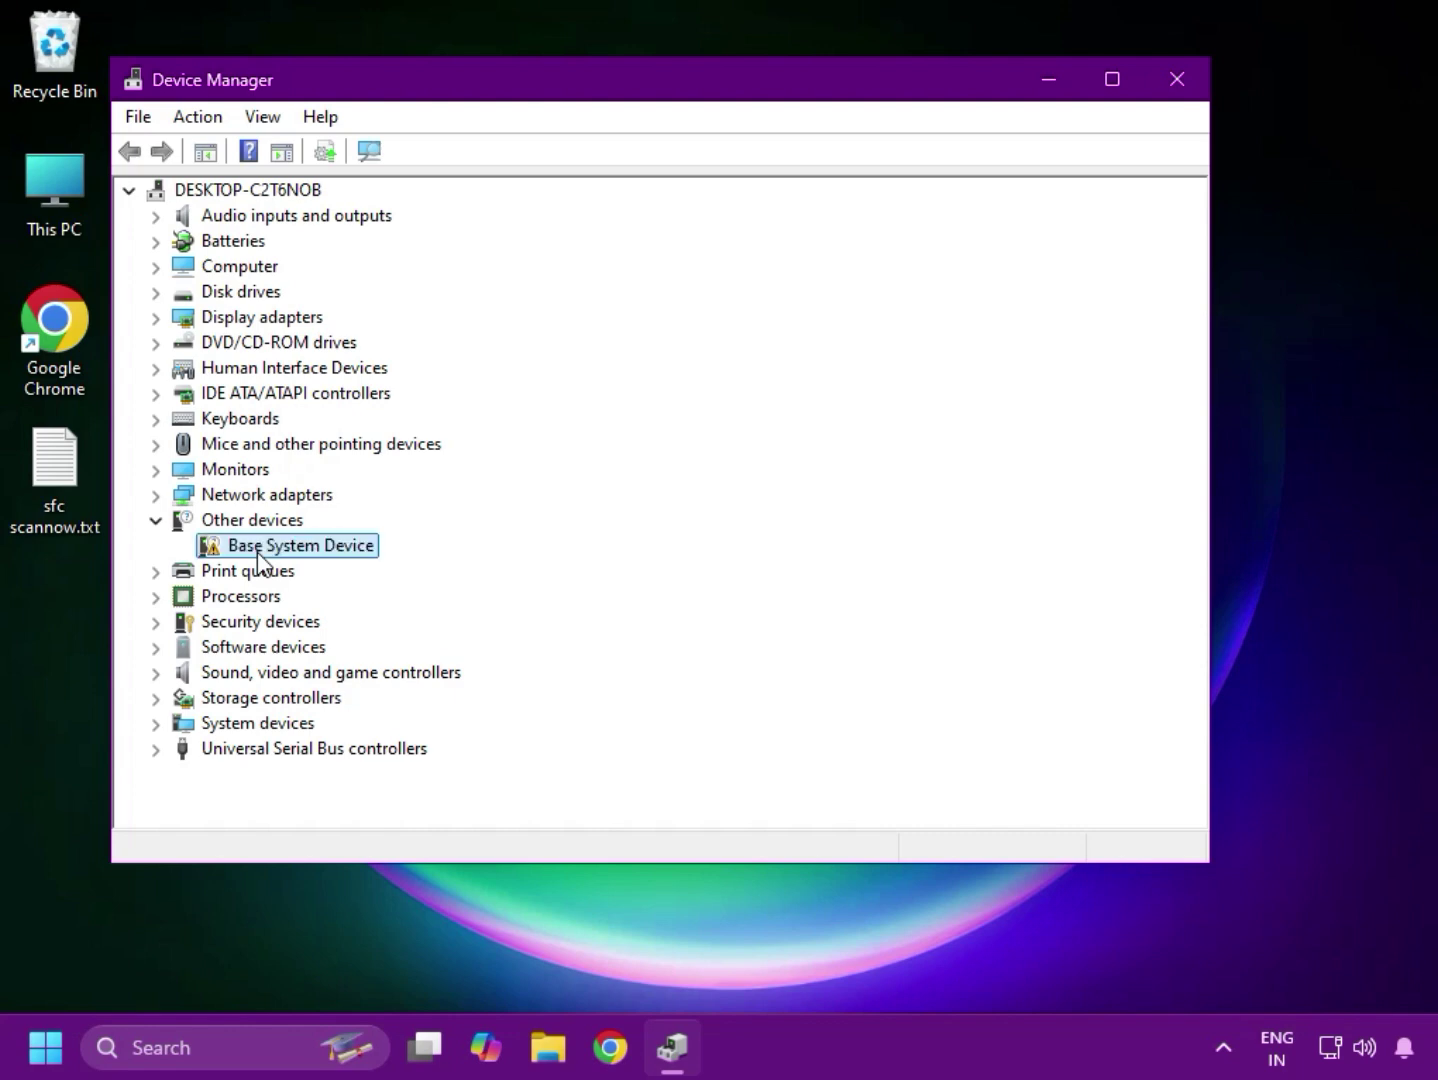
{"action": "right_click", "coordinate": [258, 553]}
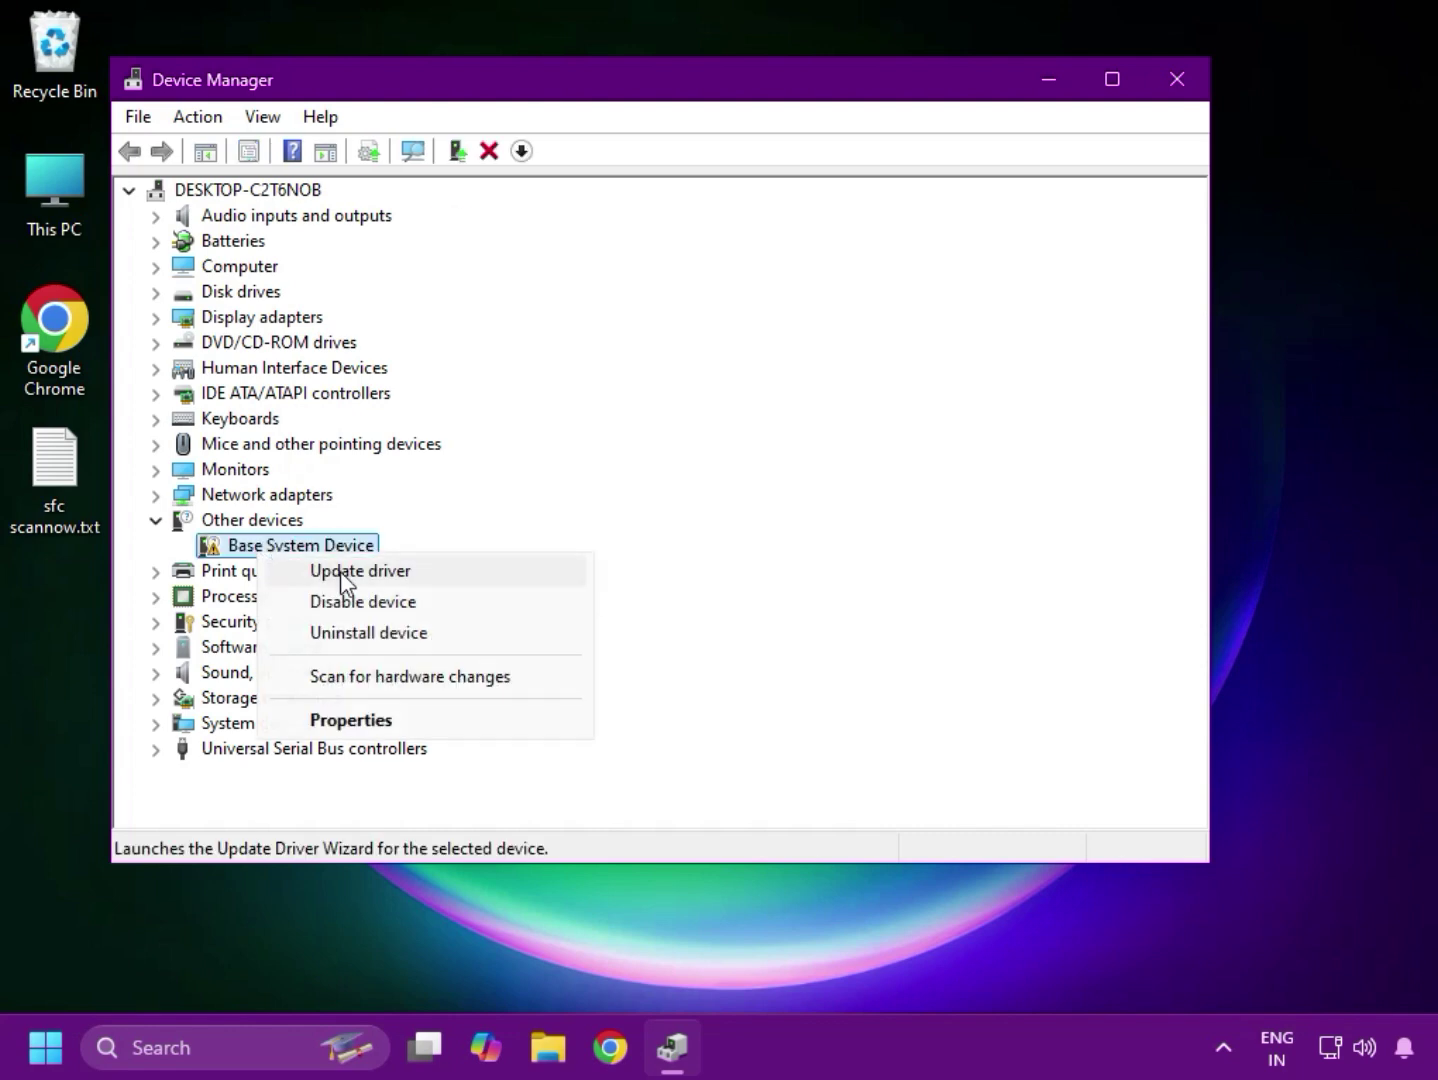
{"action": "left_click", "coordinate": [248, 552]}
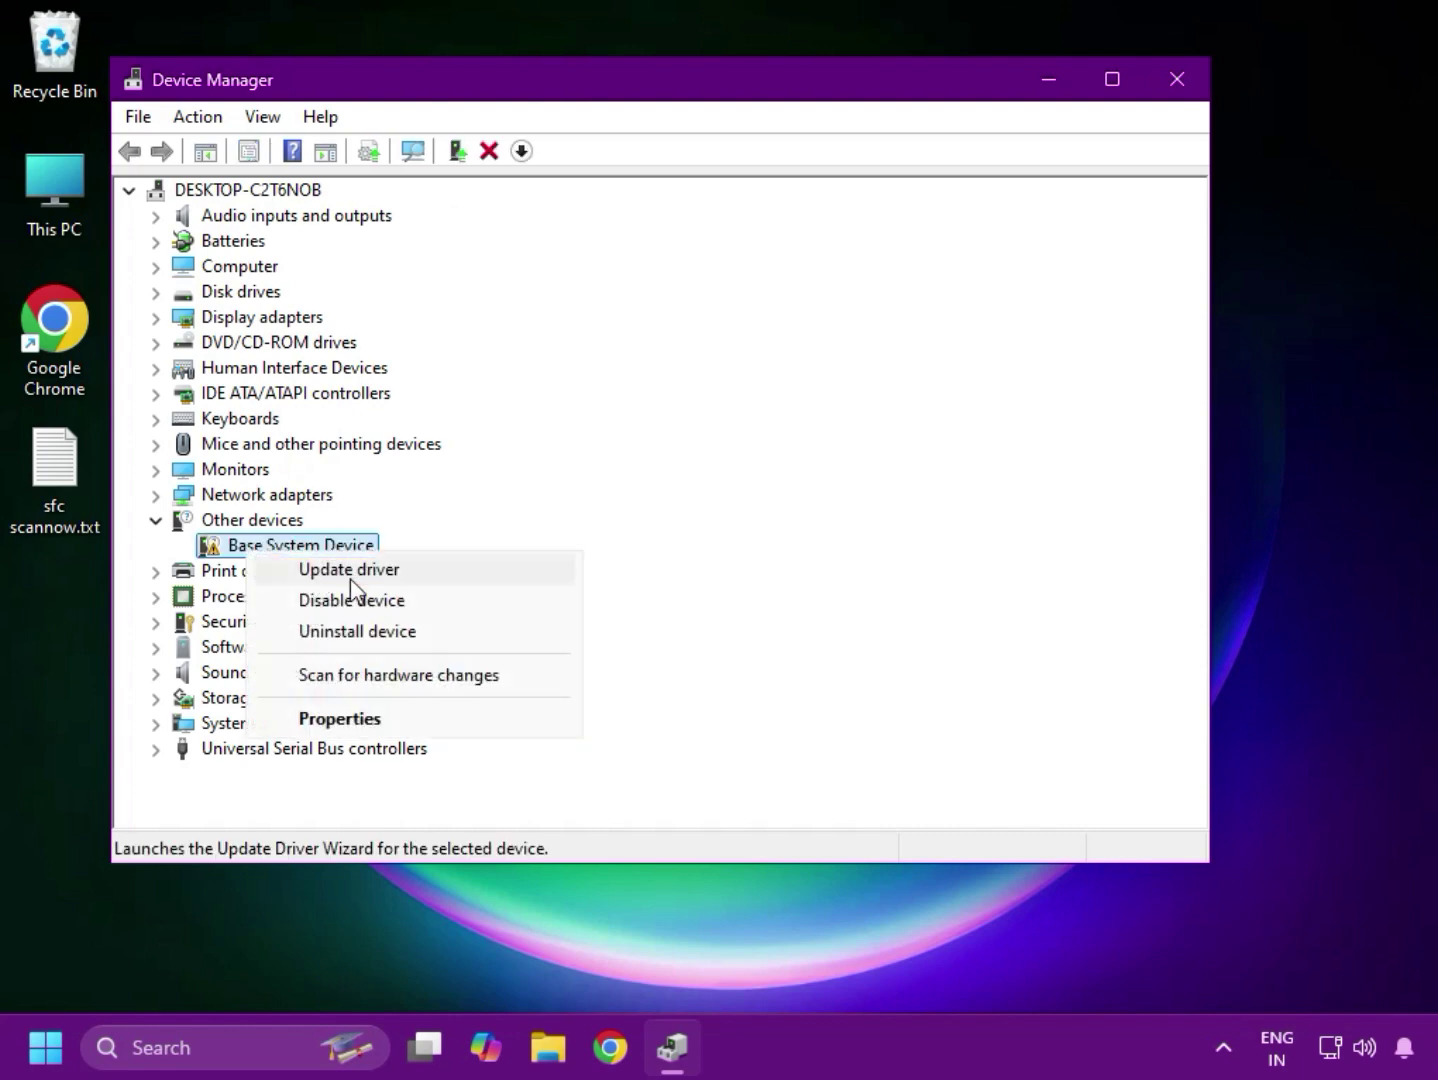
{"action": "left_click", "coordinate": [362, 641]}
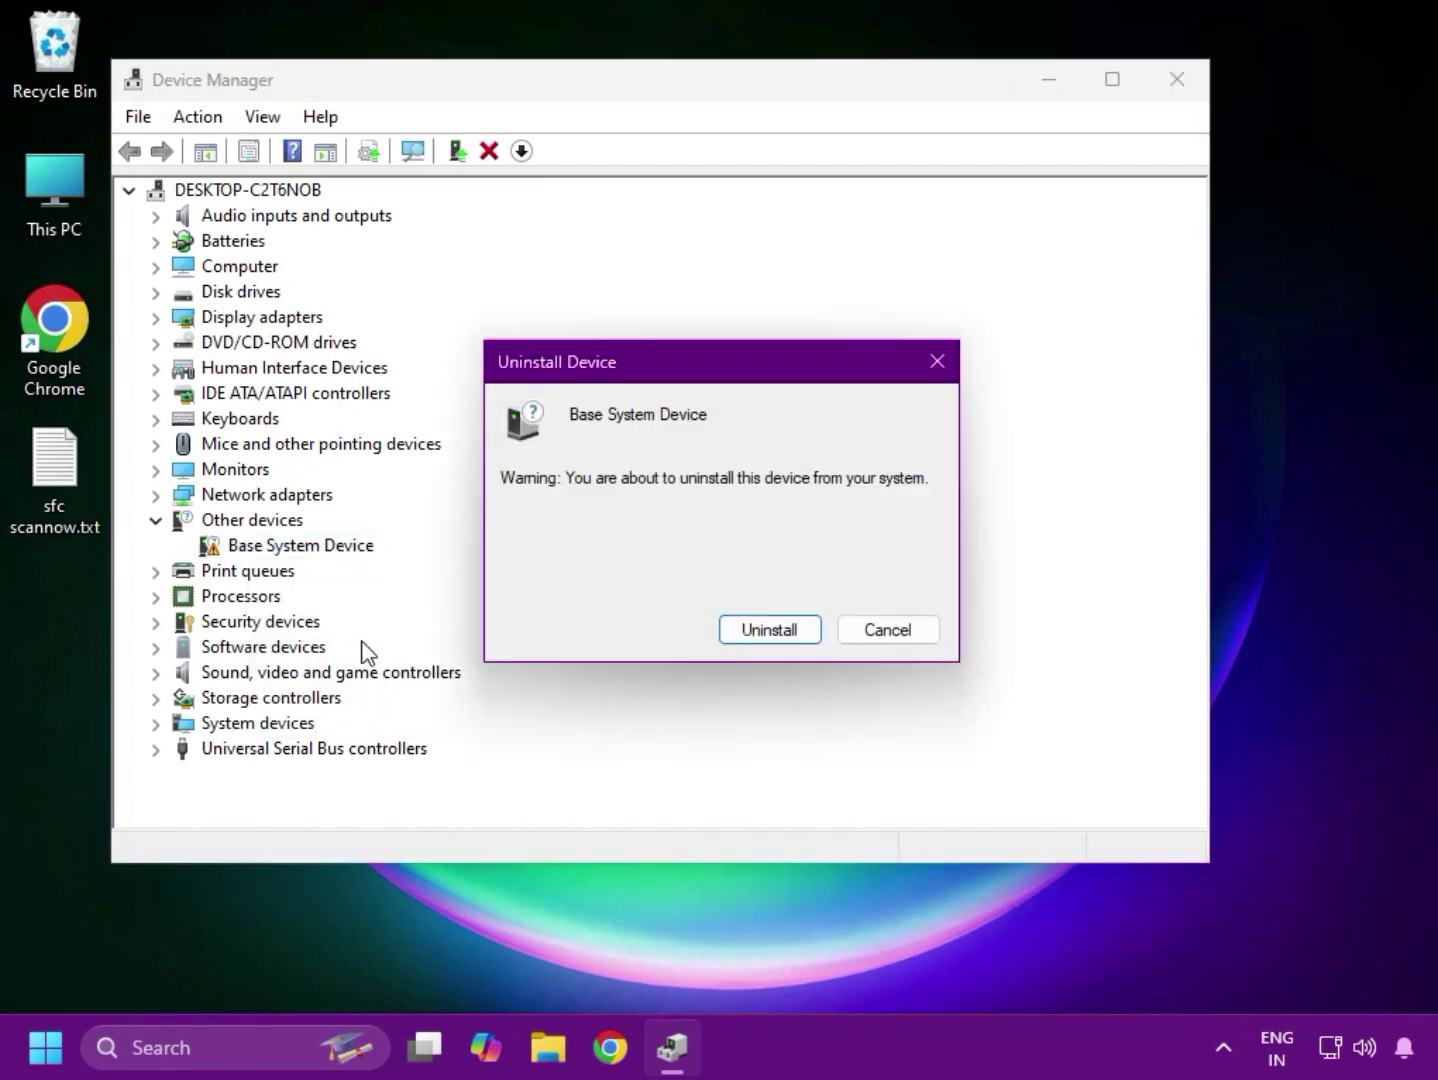
{"action": "left_click", "coordinate": [763, 631]}
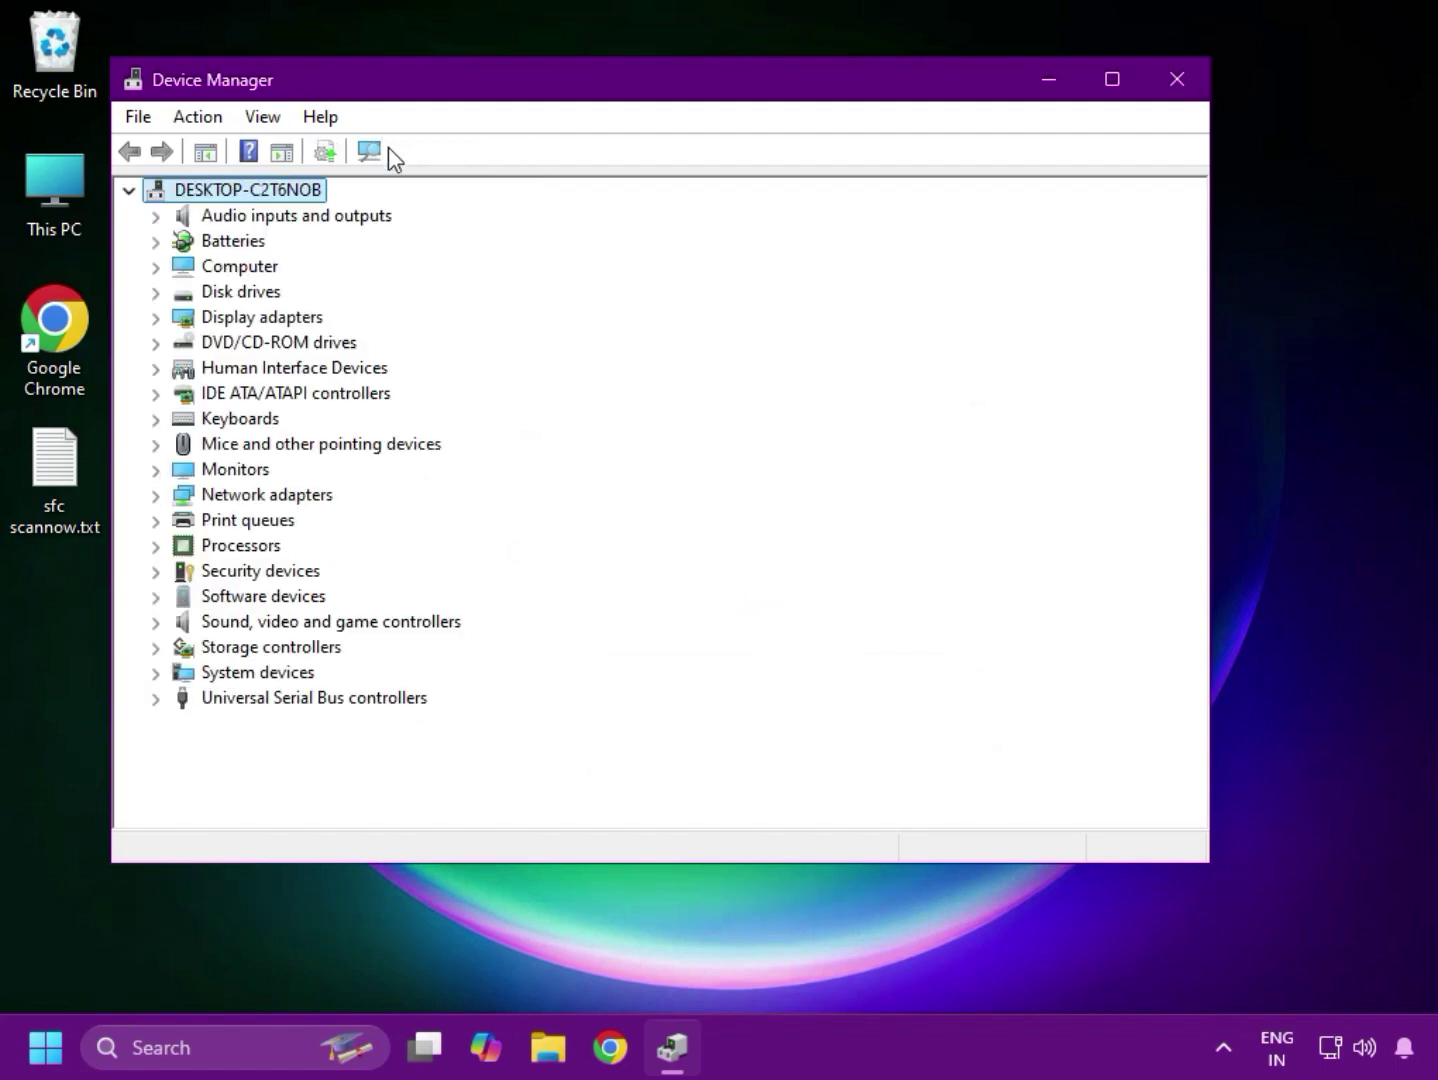
{"action": "left_click", "coordinate": [371, 152]}
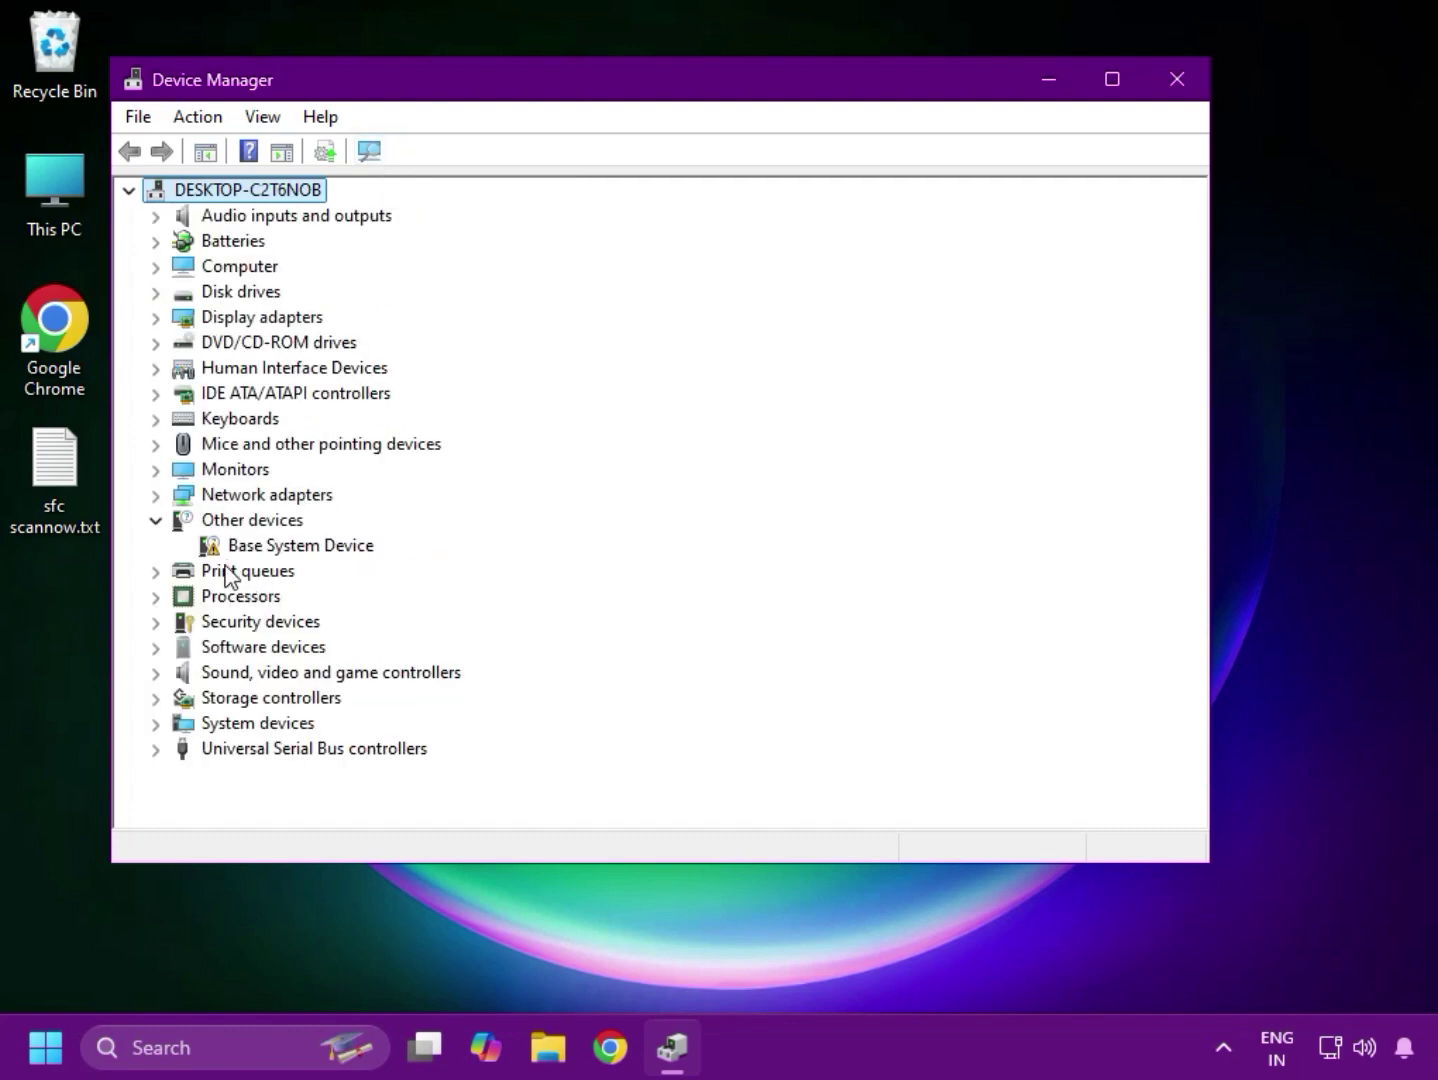
Step: Try to update the Base System Device driver with an automatic search, and close Device Manager
{"action": "left_click", "coordinate": [251, 546]}
{"action": "right_click", "coordinate": [256, 546]}
{"action": "left_click", "coordinate": [335, 562]}
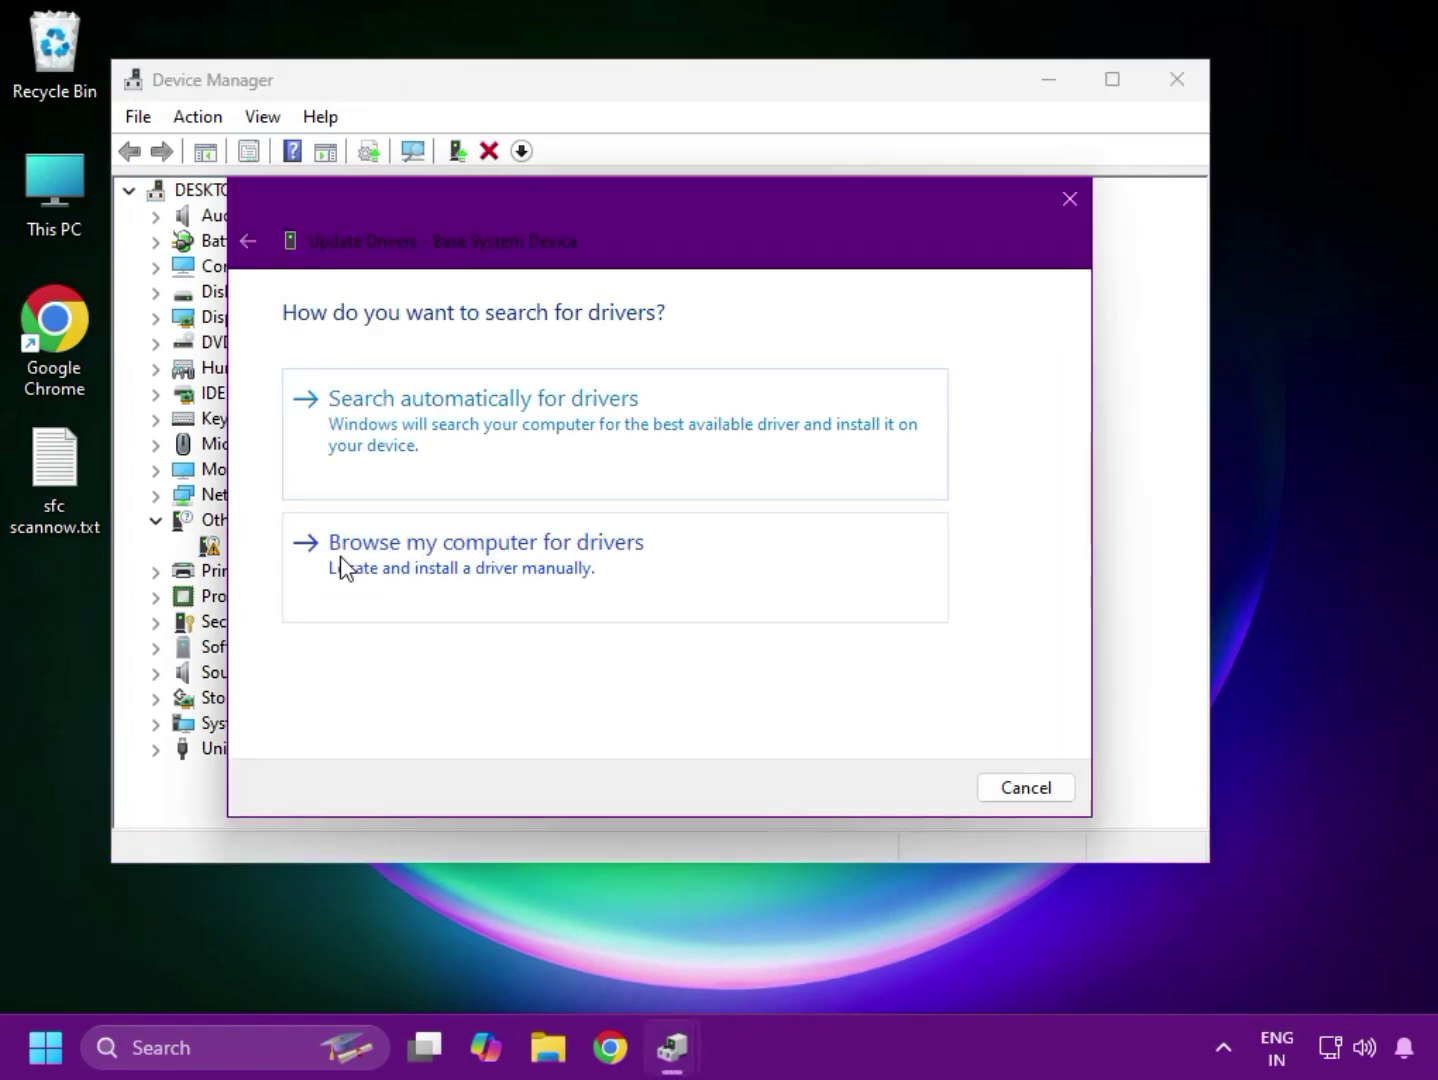
{"action": "left_click", "coordinate": [592, 436]}
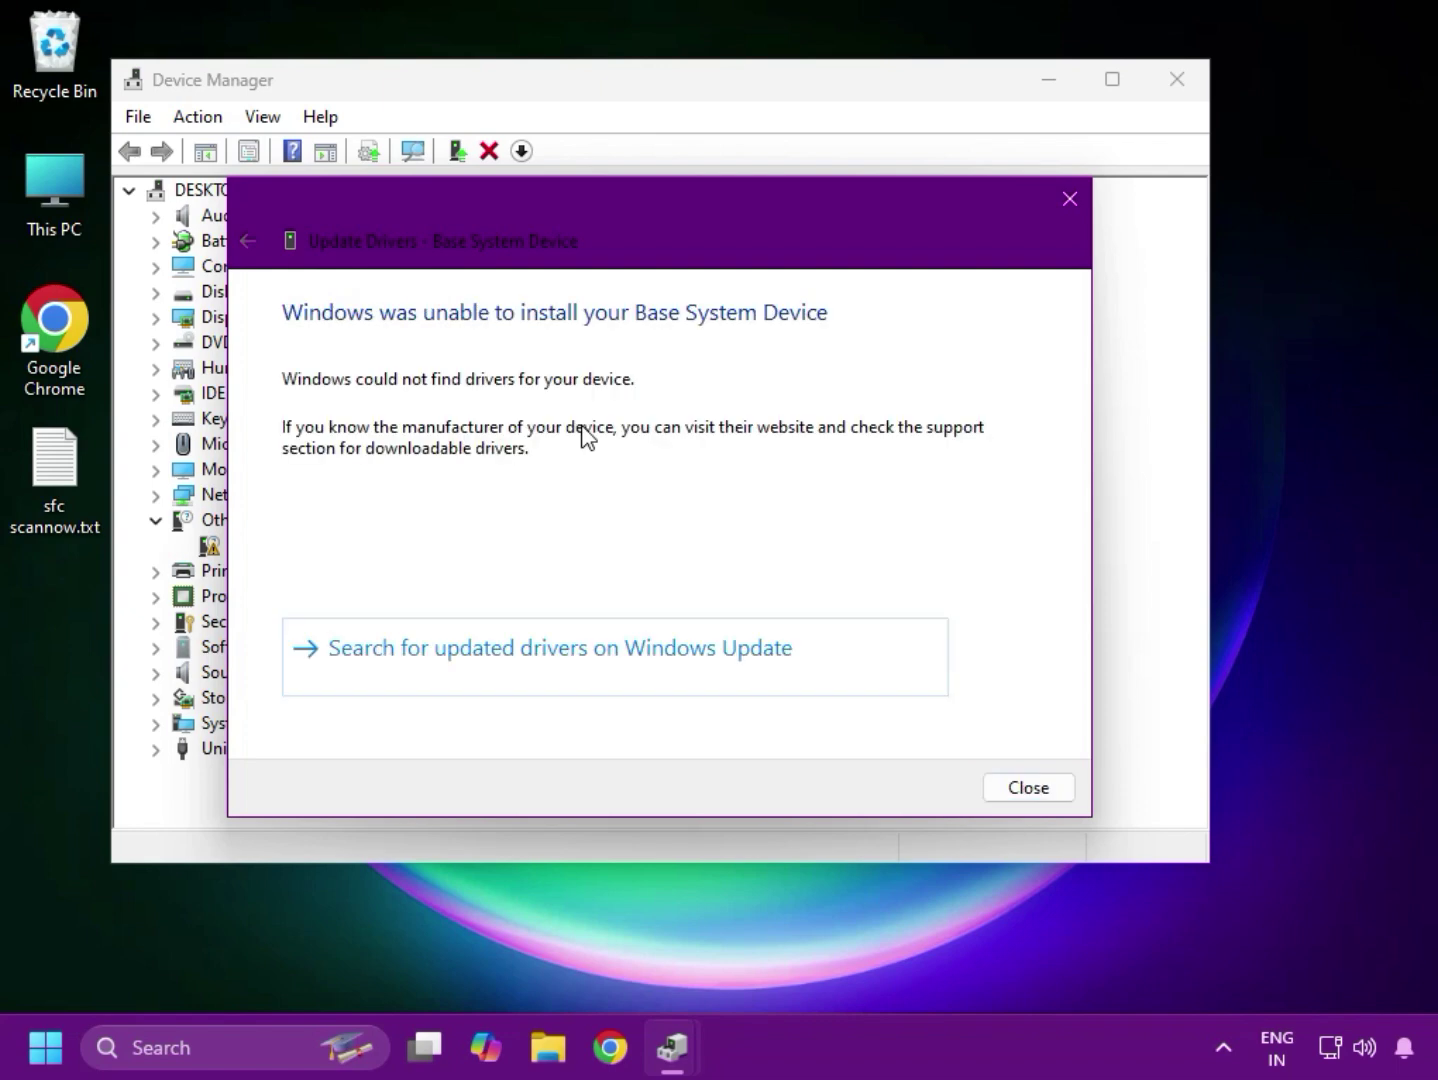
{"action": "left_click", "coordinate": [1015, 795]}
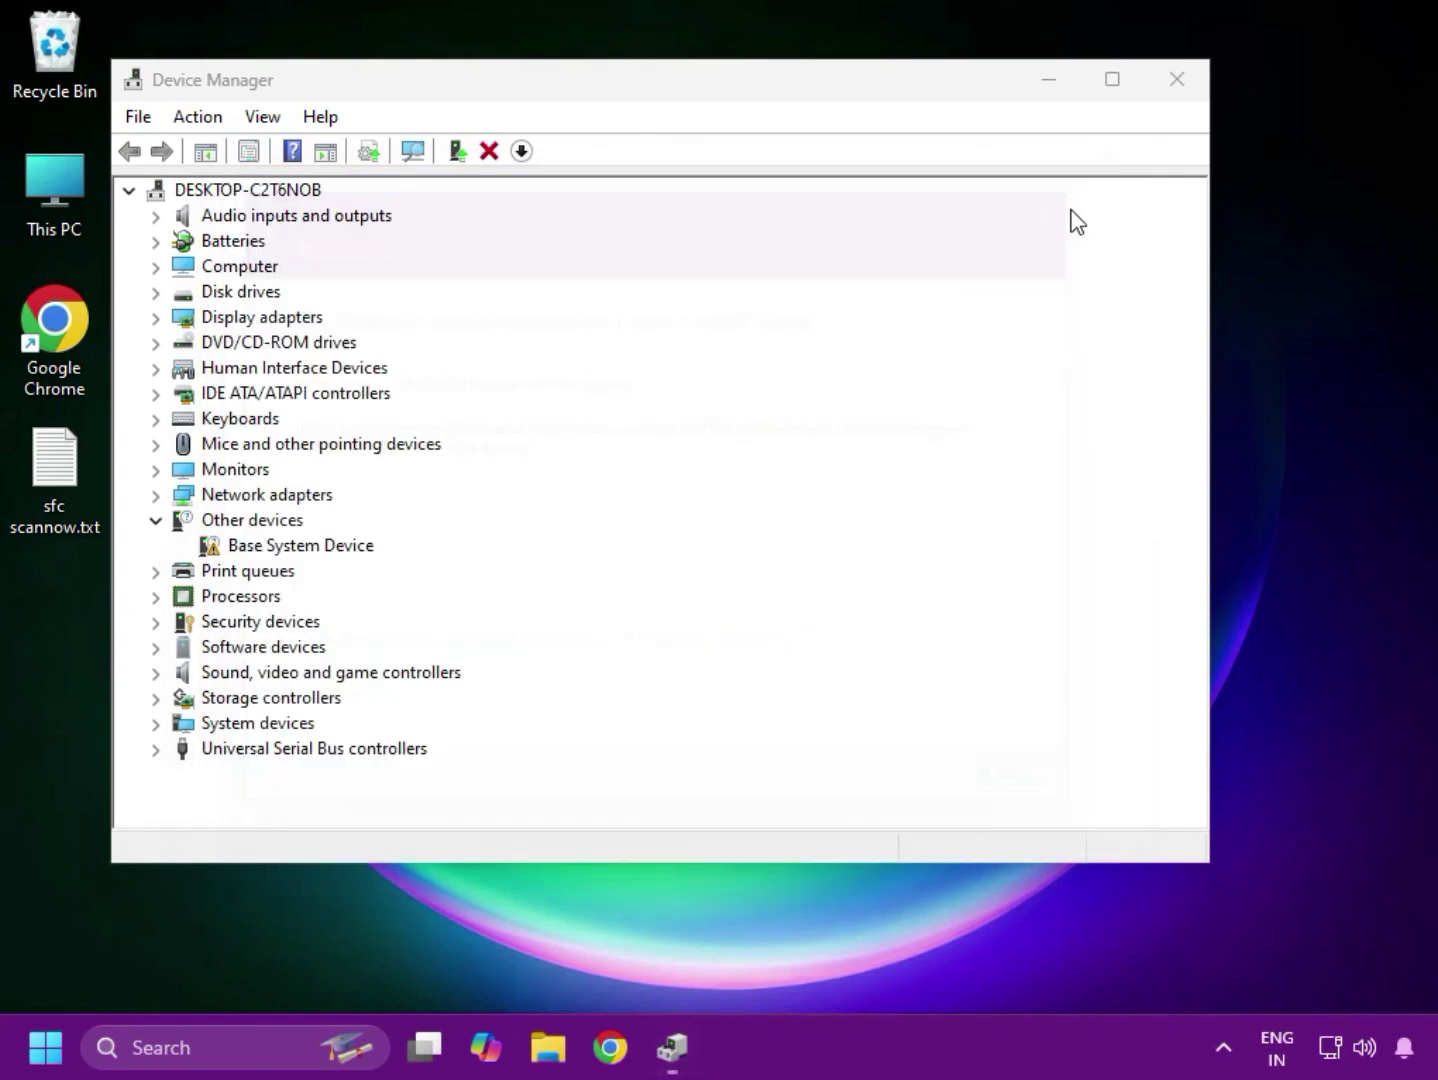
{"action": "left_click", "coordinate": [1176, 79]}
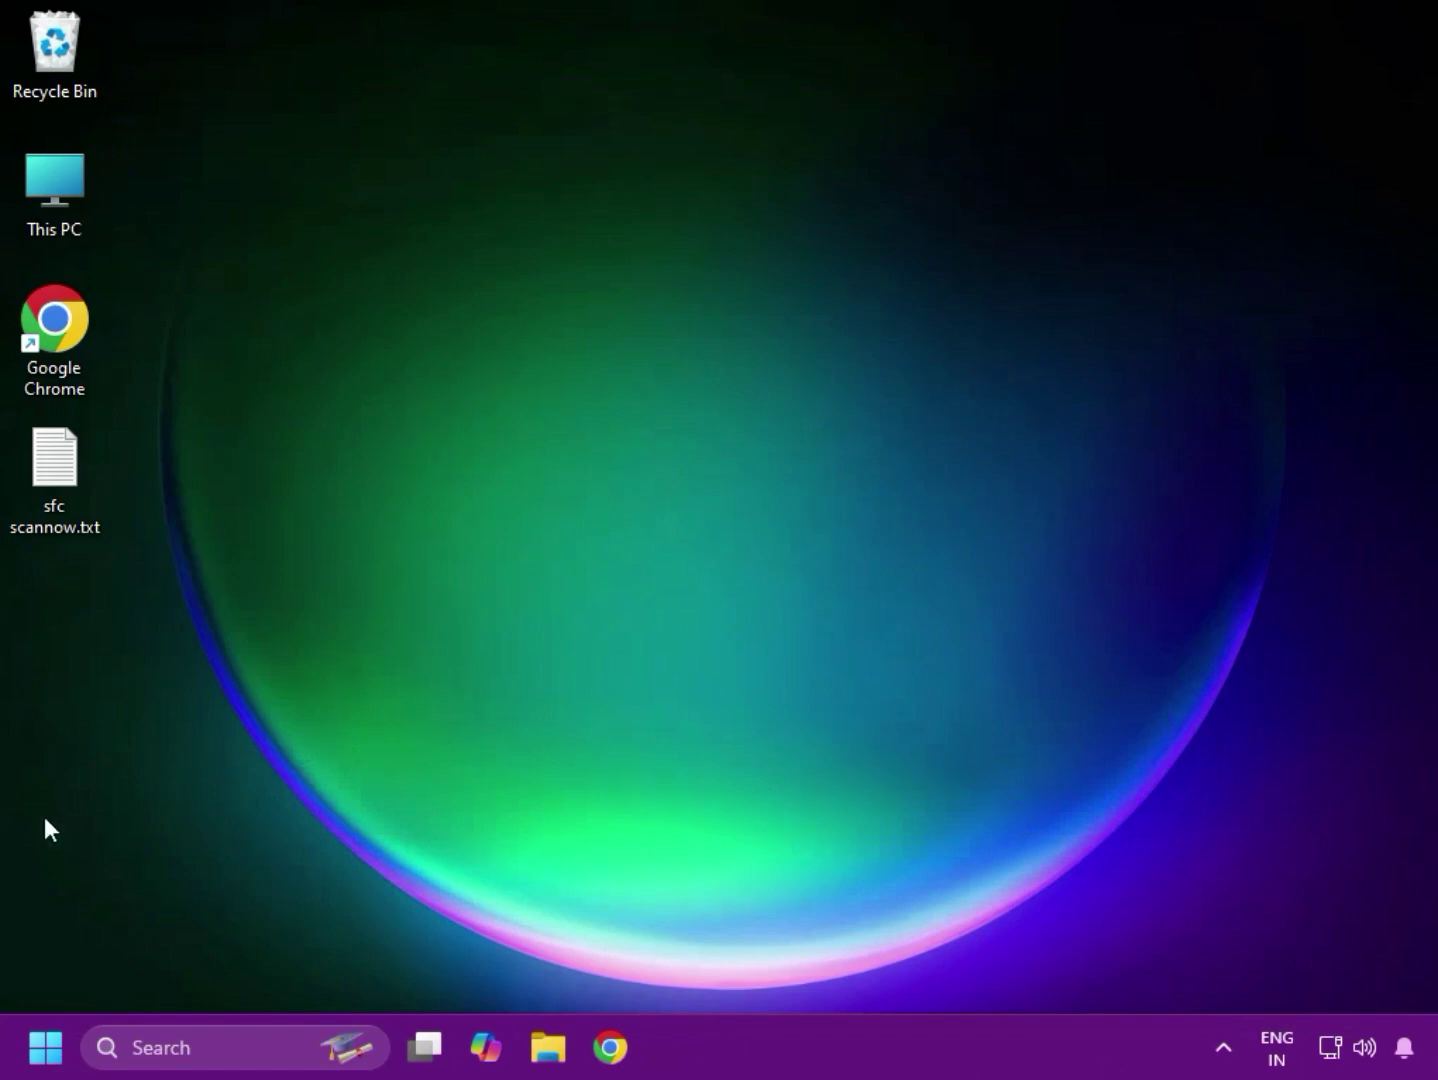
Step: Search Windows for camera and open the Camera app's settings page
{"action": "left_click", "coordinate": [44, 1047]}
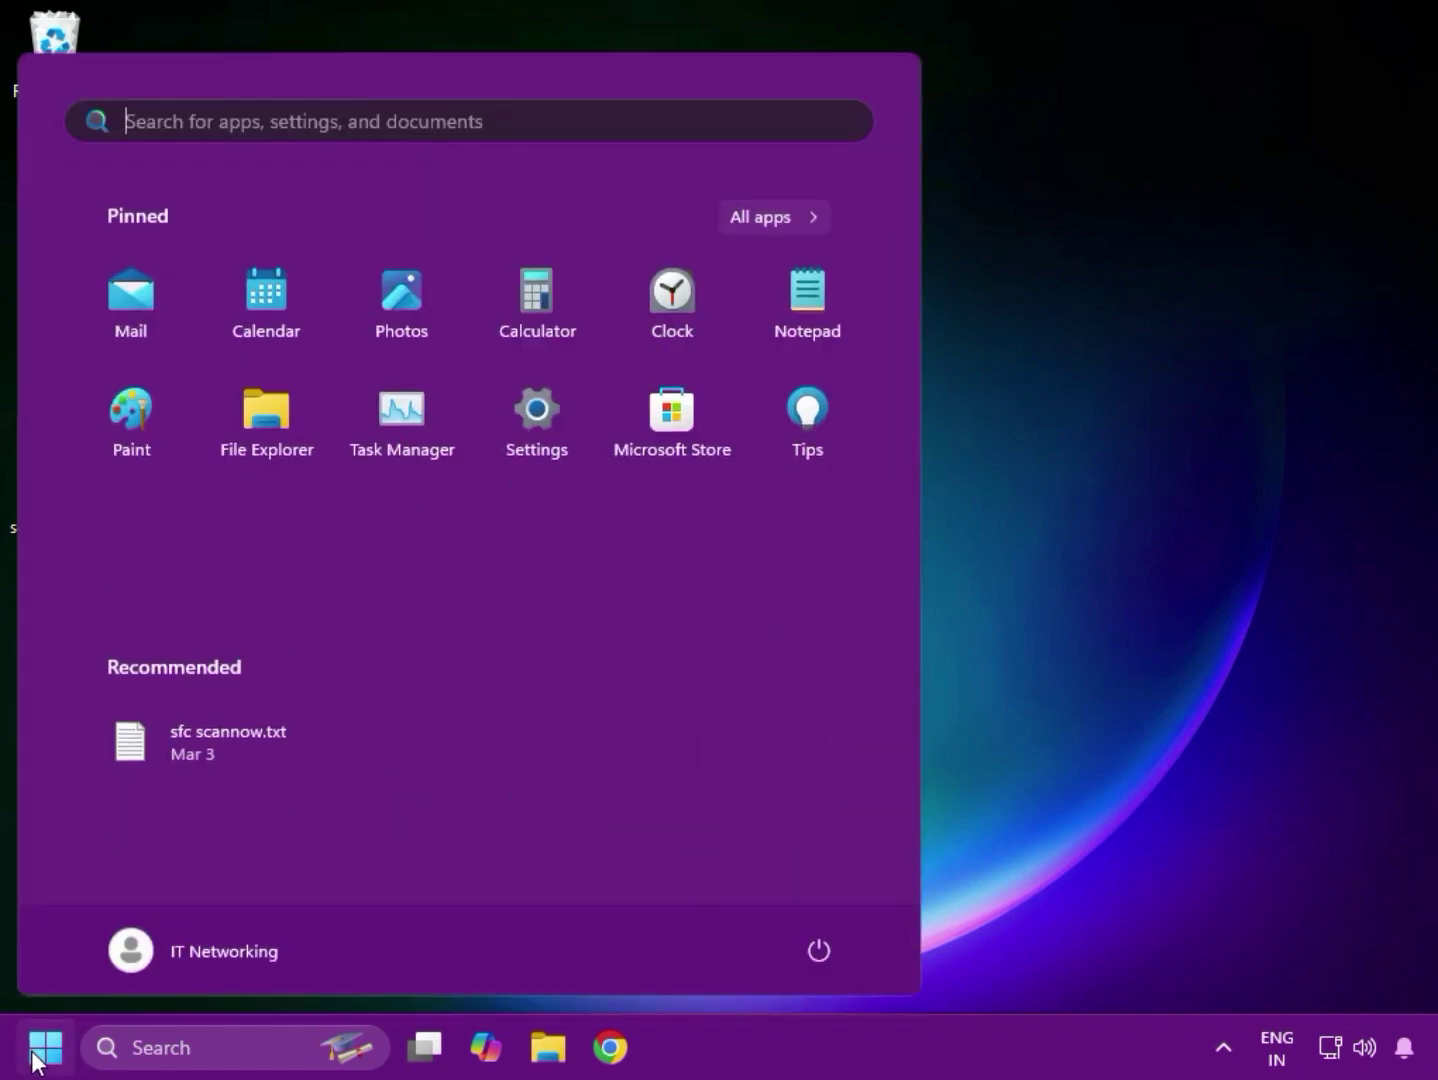
{"action": "left_click", "coordinate": [46, 1047]}
{"action": "left_click", "coordinate": [33, 1055]}
{"action": "type", "text": "camera"}
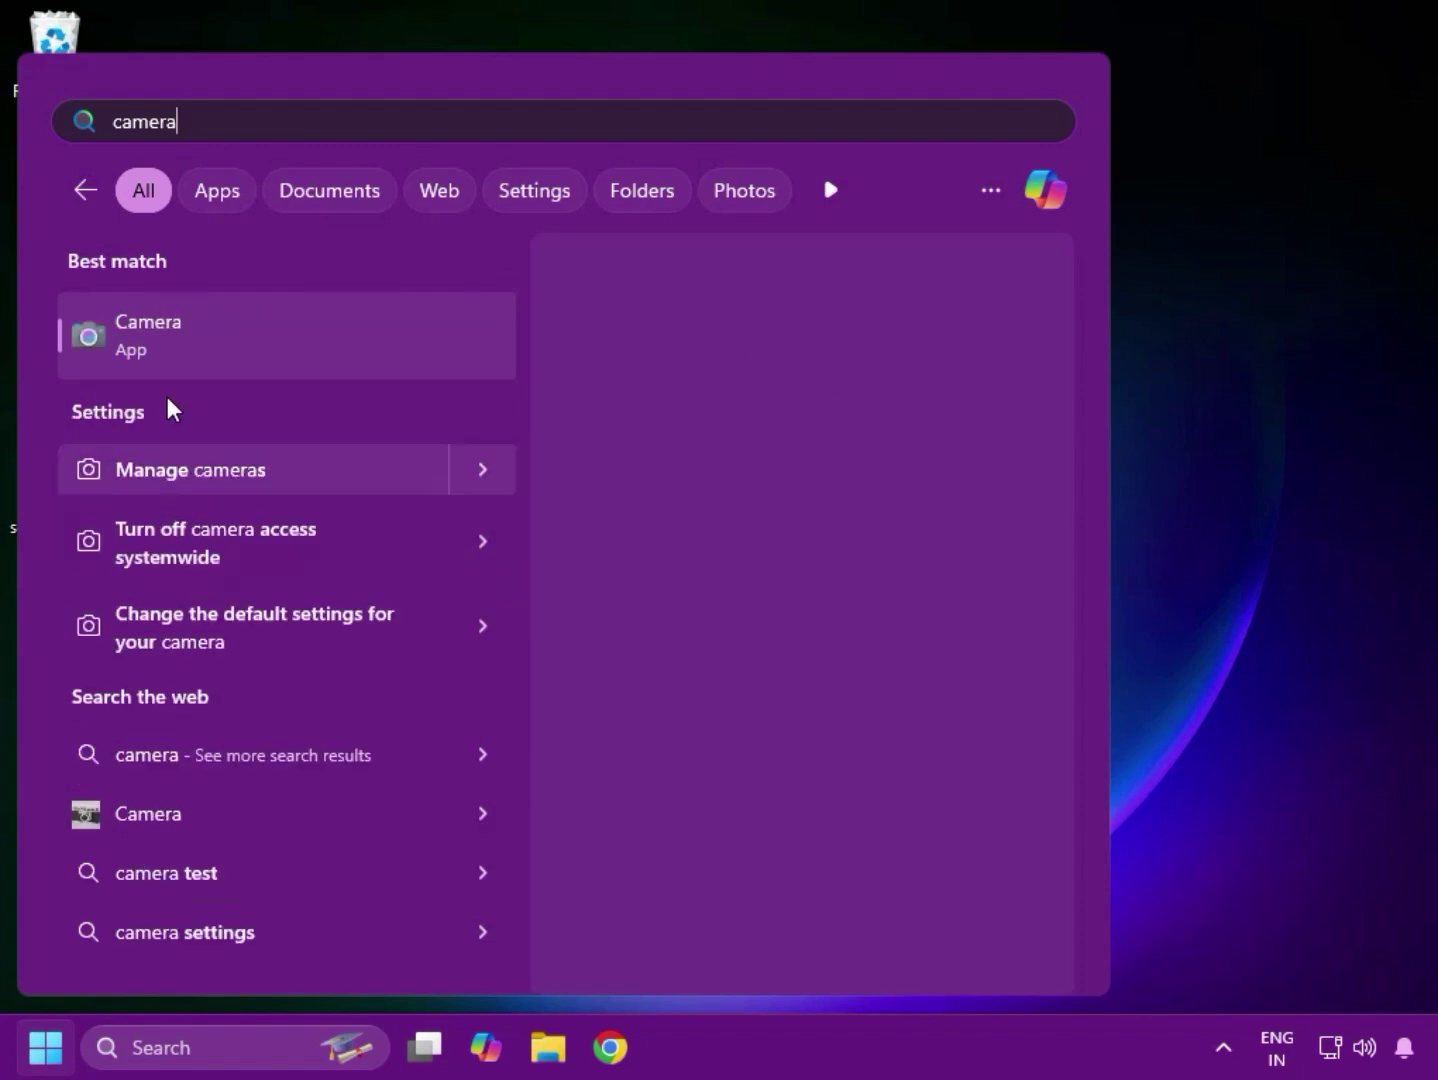
{"action": "left_click", "coordinate": [151, 333]}
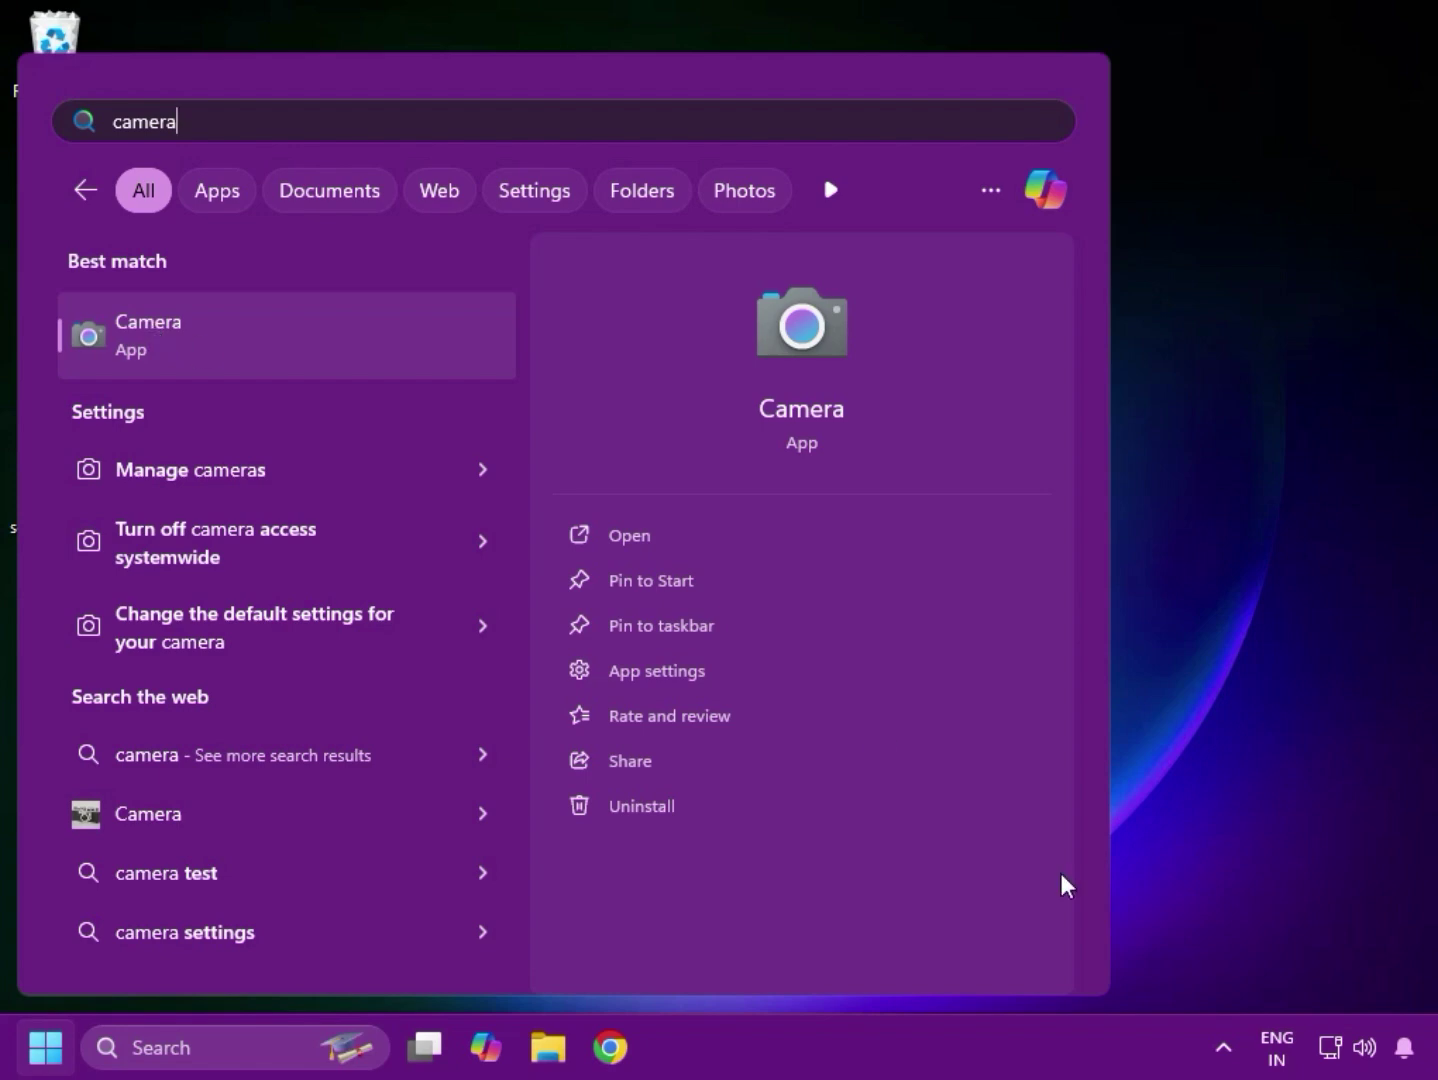
{"action": "right_click", "coordinate": [196, 330]}
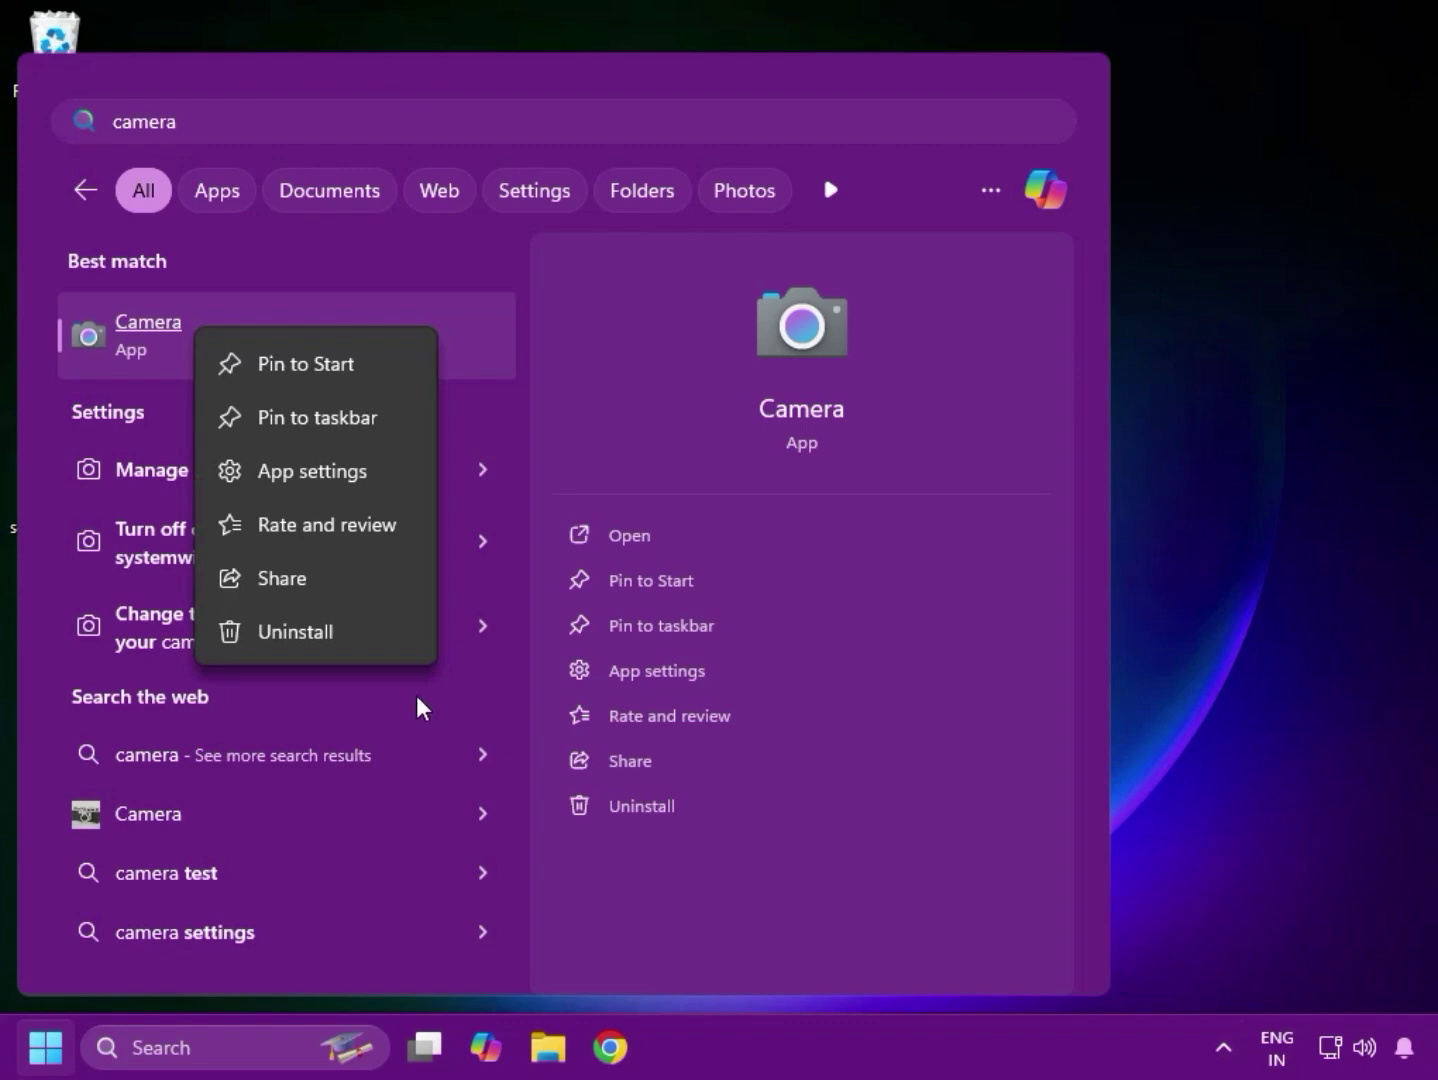
{"action": "left_click", "coordinate": [313, 478]}
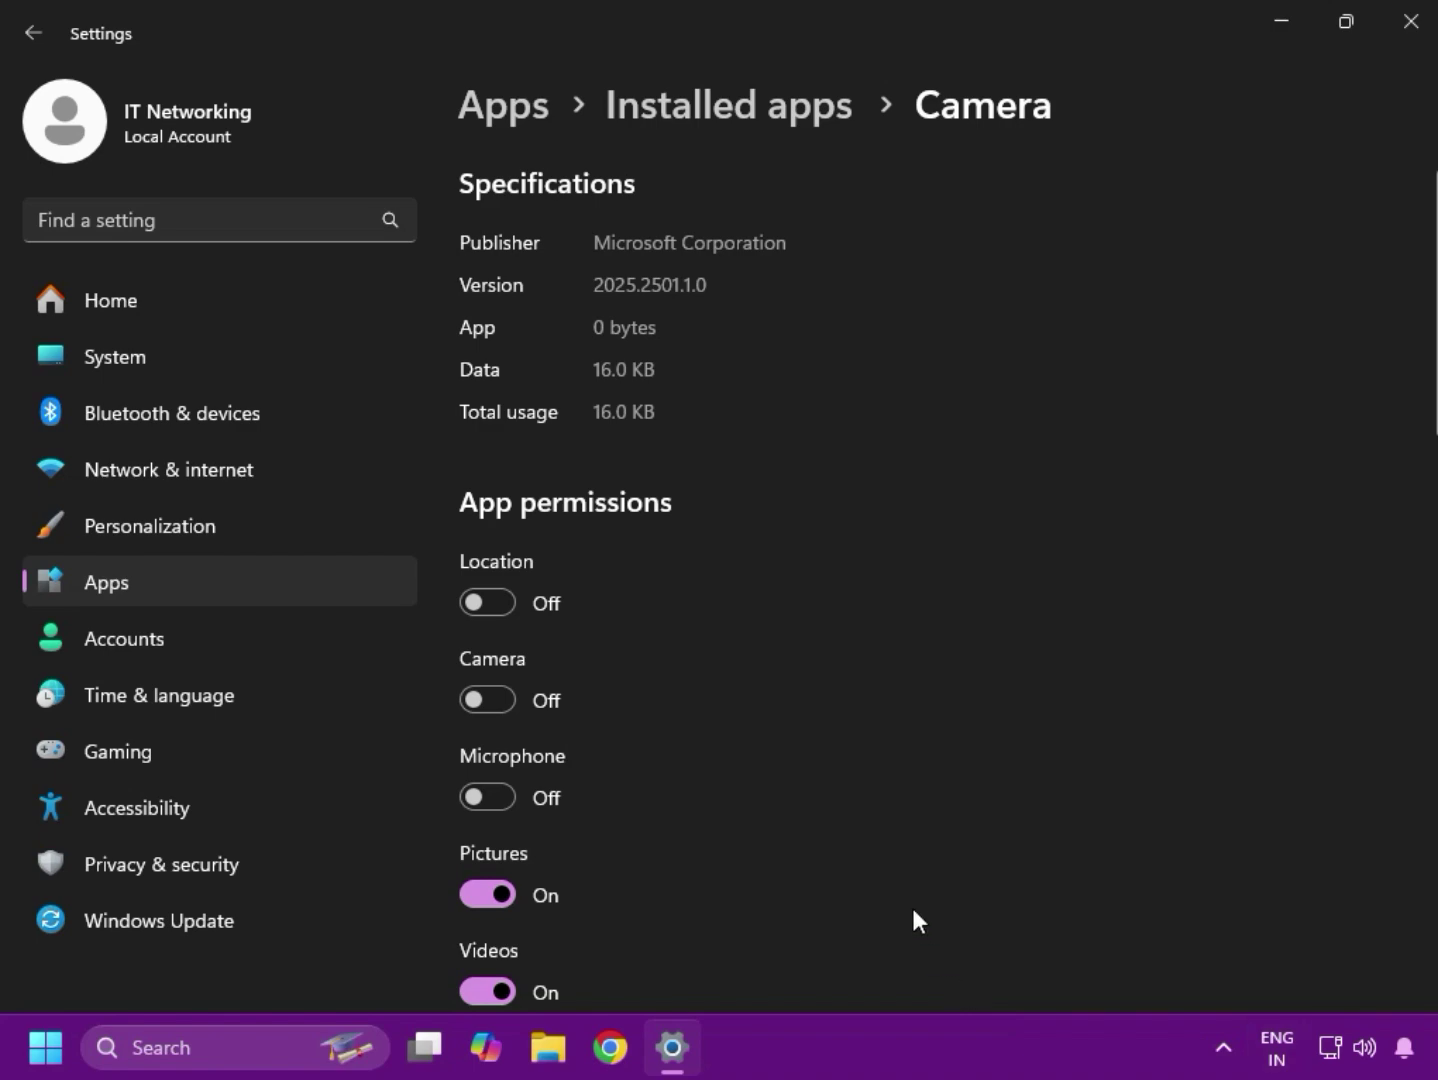
Step: Reset and repair the Camera app, and close Settings
{"action": "scroll", "coordinate": [855, 845], "scroll_direction": "down", "scroll_amount": 10}
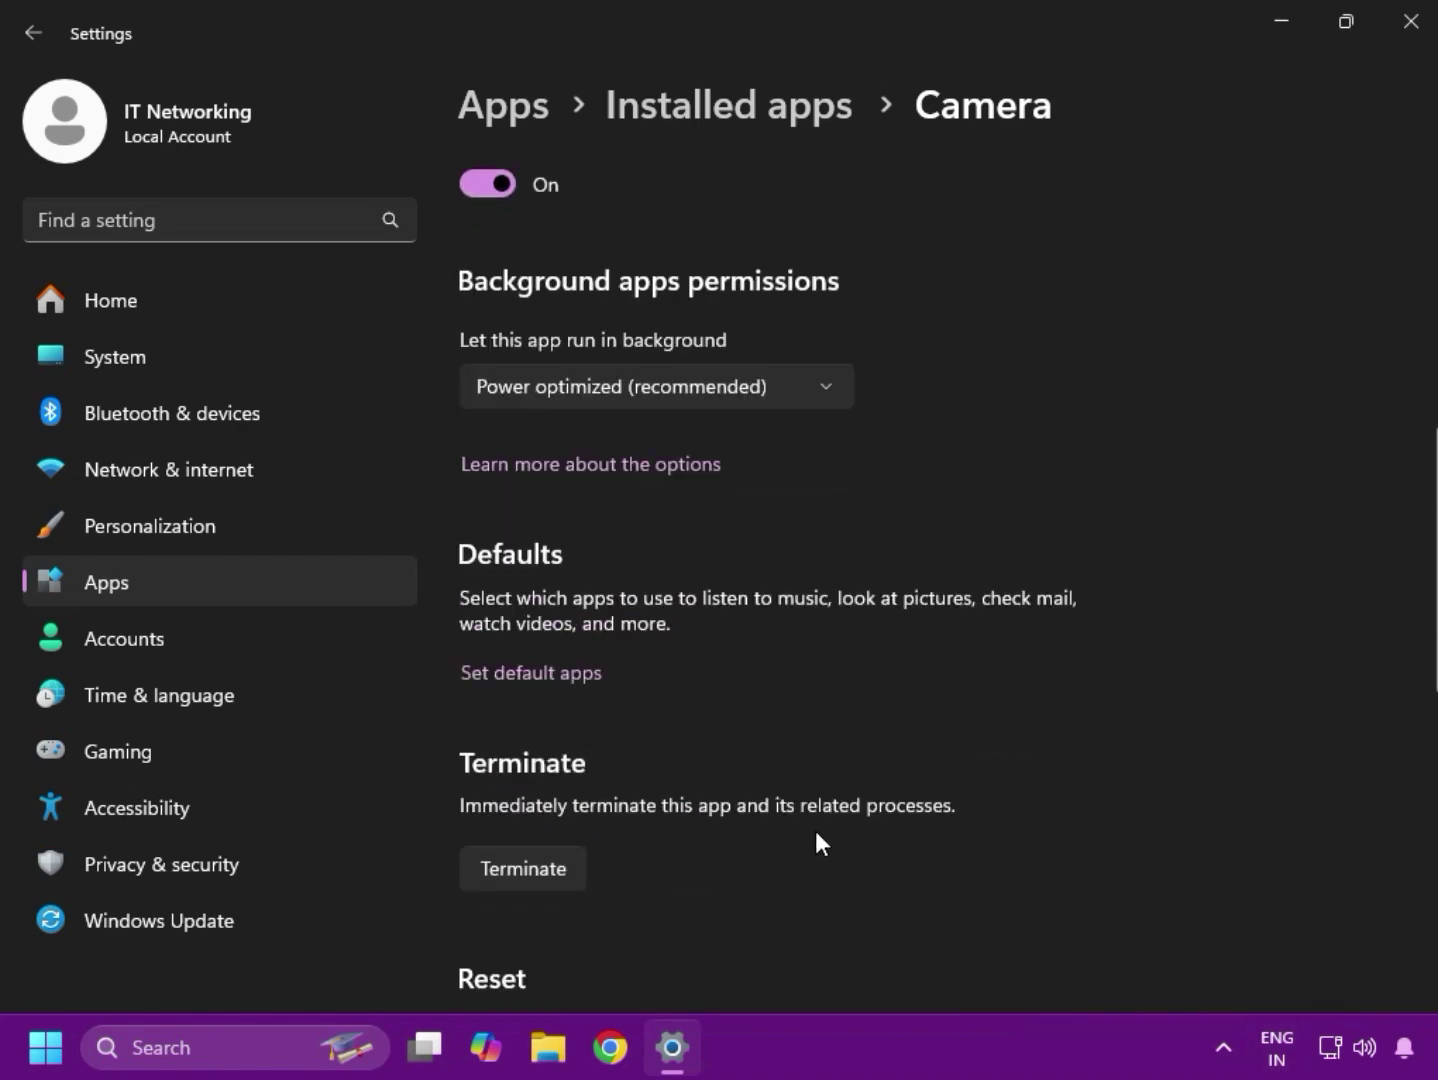
{"action": "scroll", "coordinate": [815, 834], "scroll_direction": "down", "scroll_amount": 2}
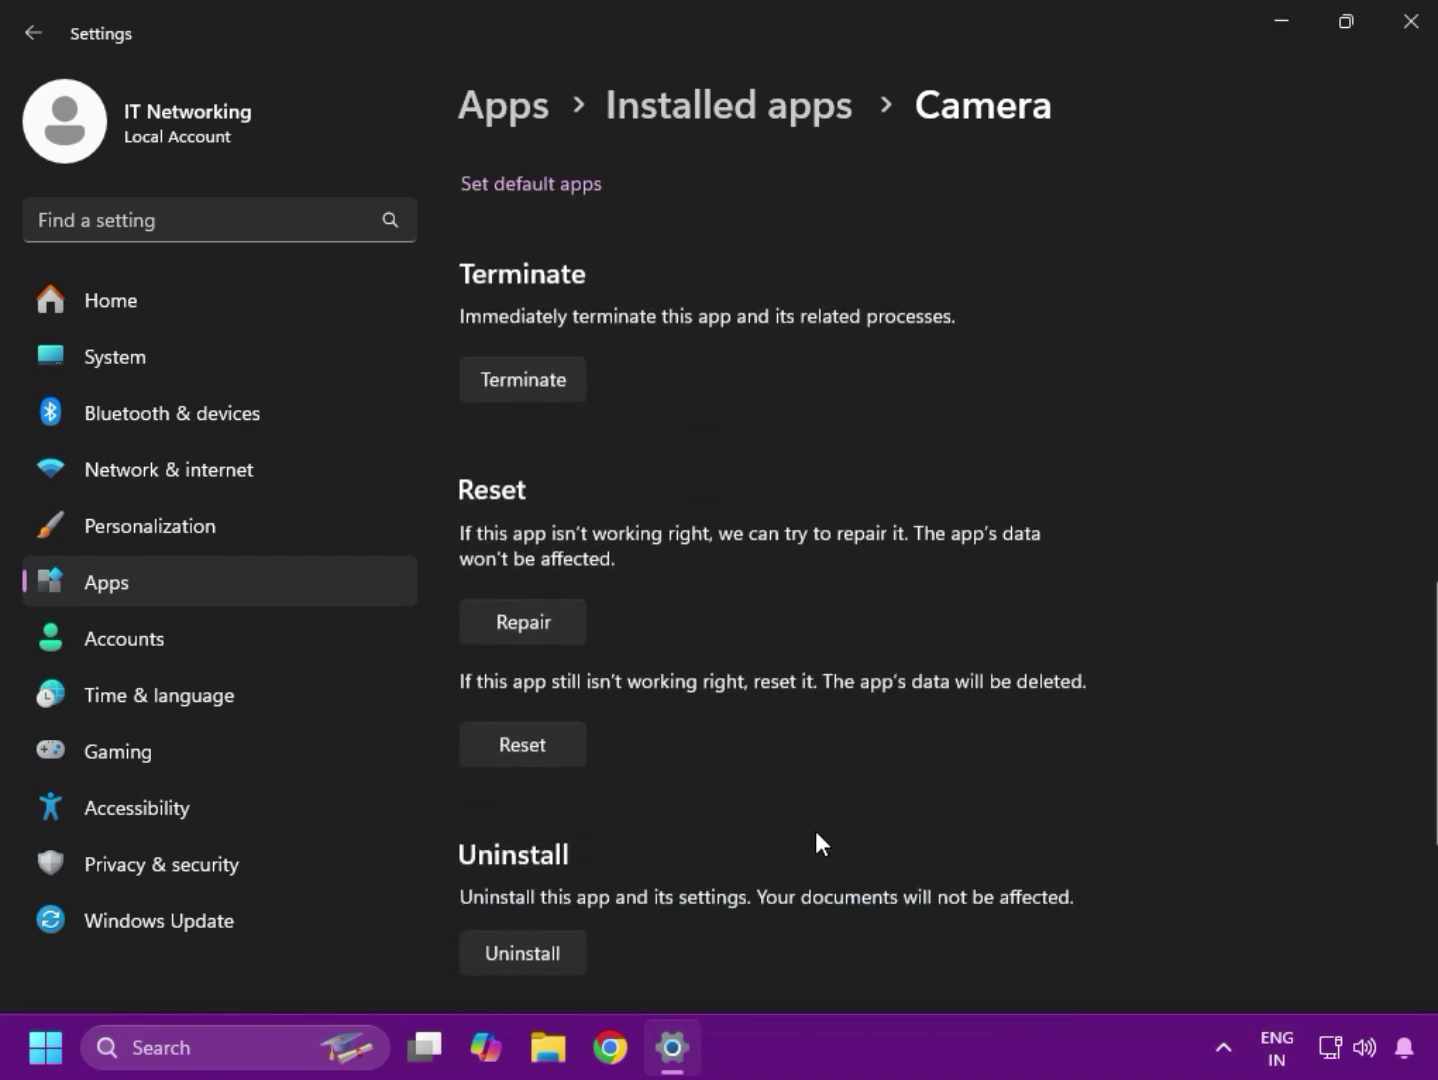
{"action": "left_click", "coordinate": [501, 745]}
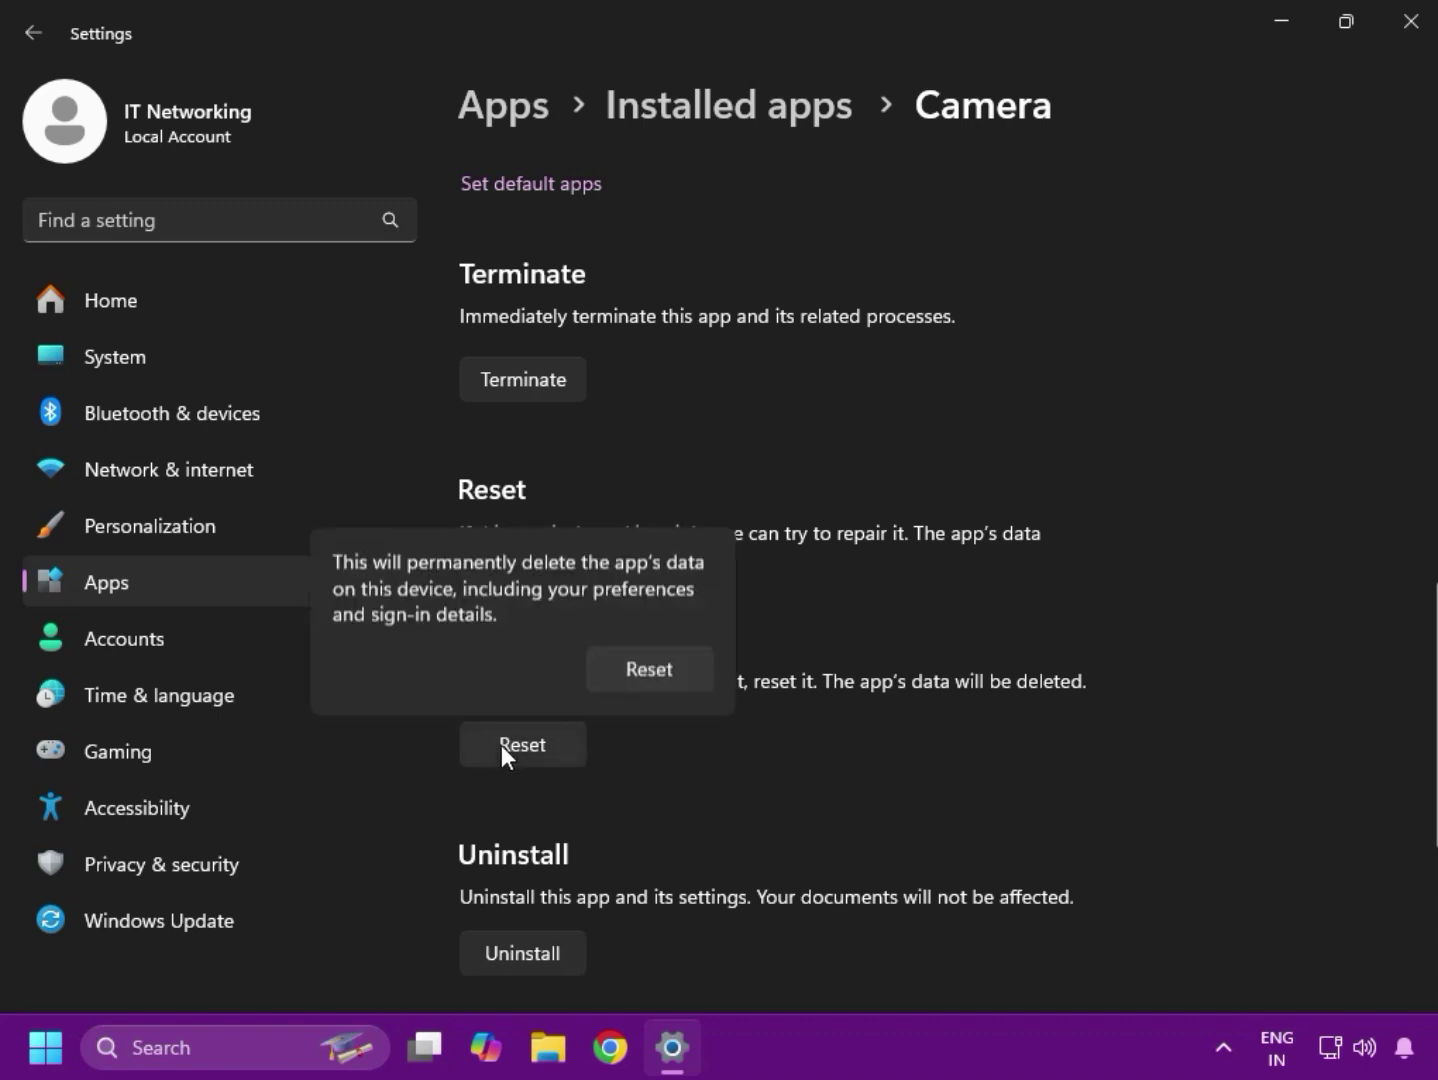
{"action": "left_click", "coordinate": [646, 669]}
{"action": "left_click", "coordinate": [522, 624]}
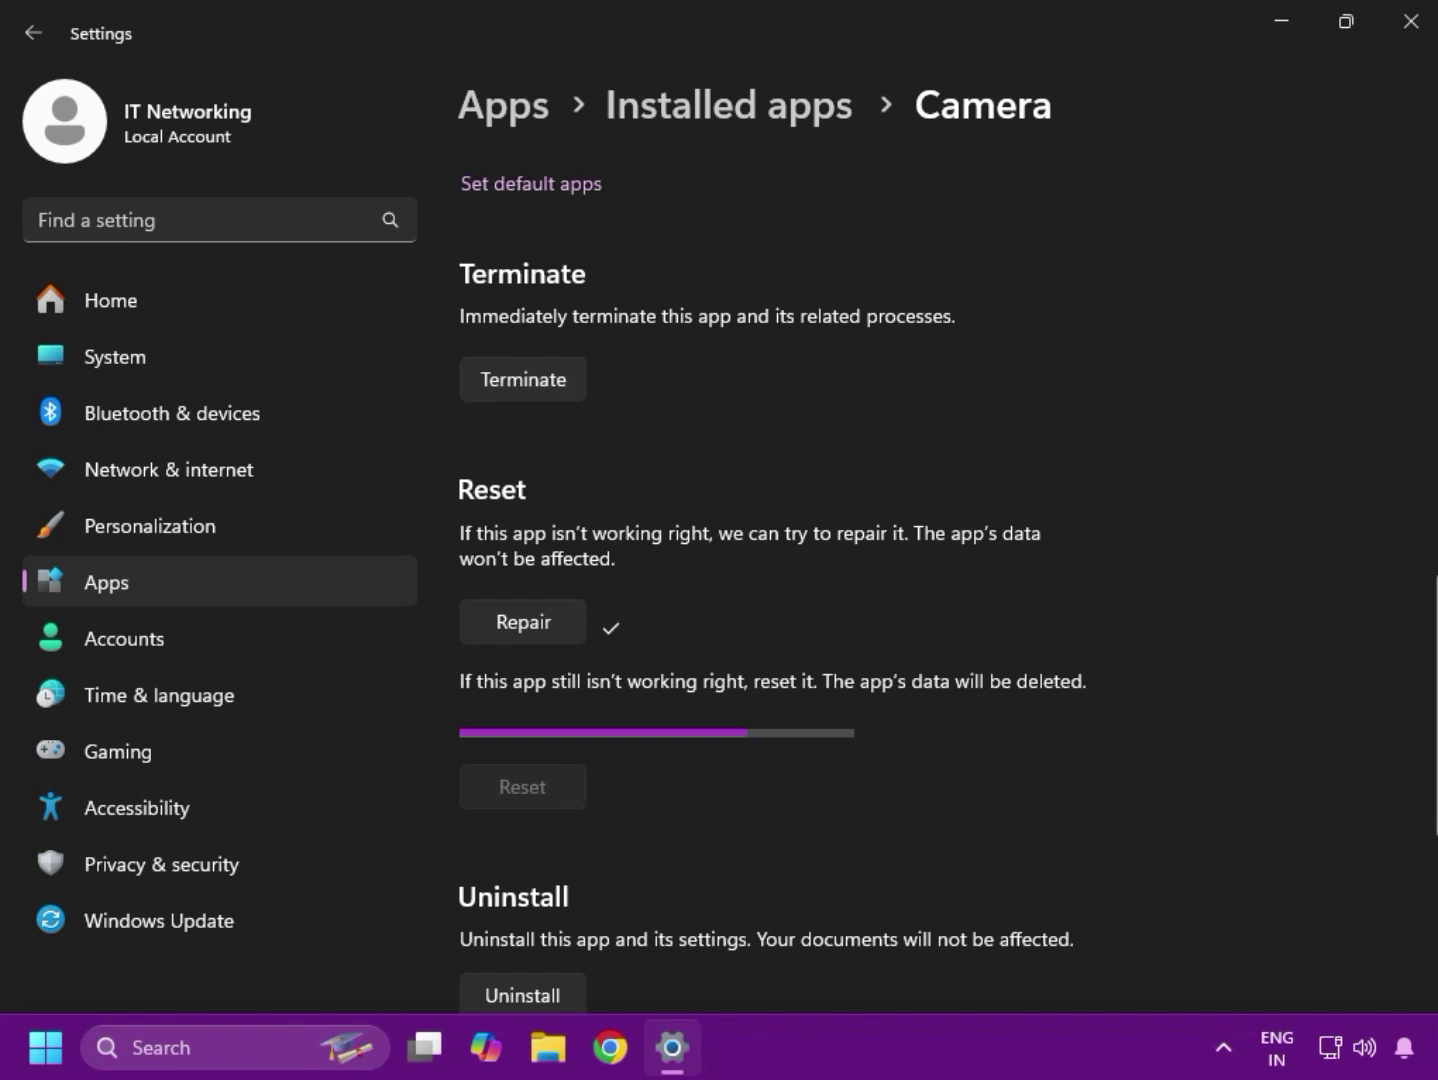
{"action": "left_click", "coordinate": [1390, 24]}
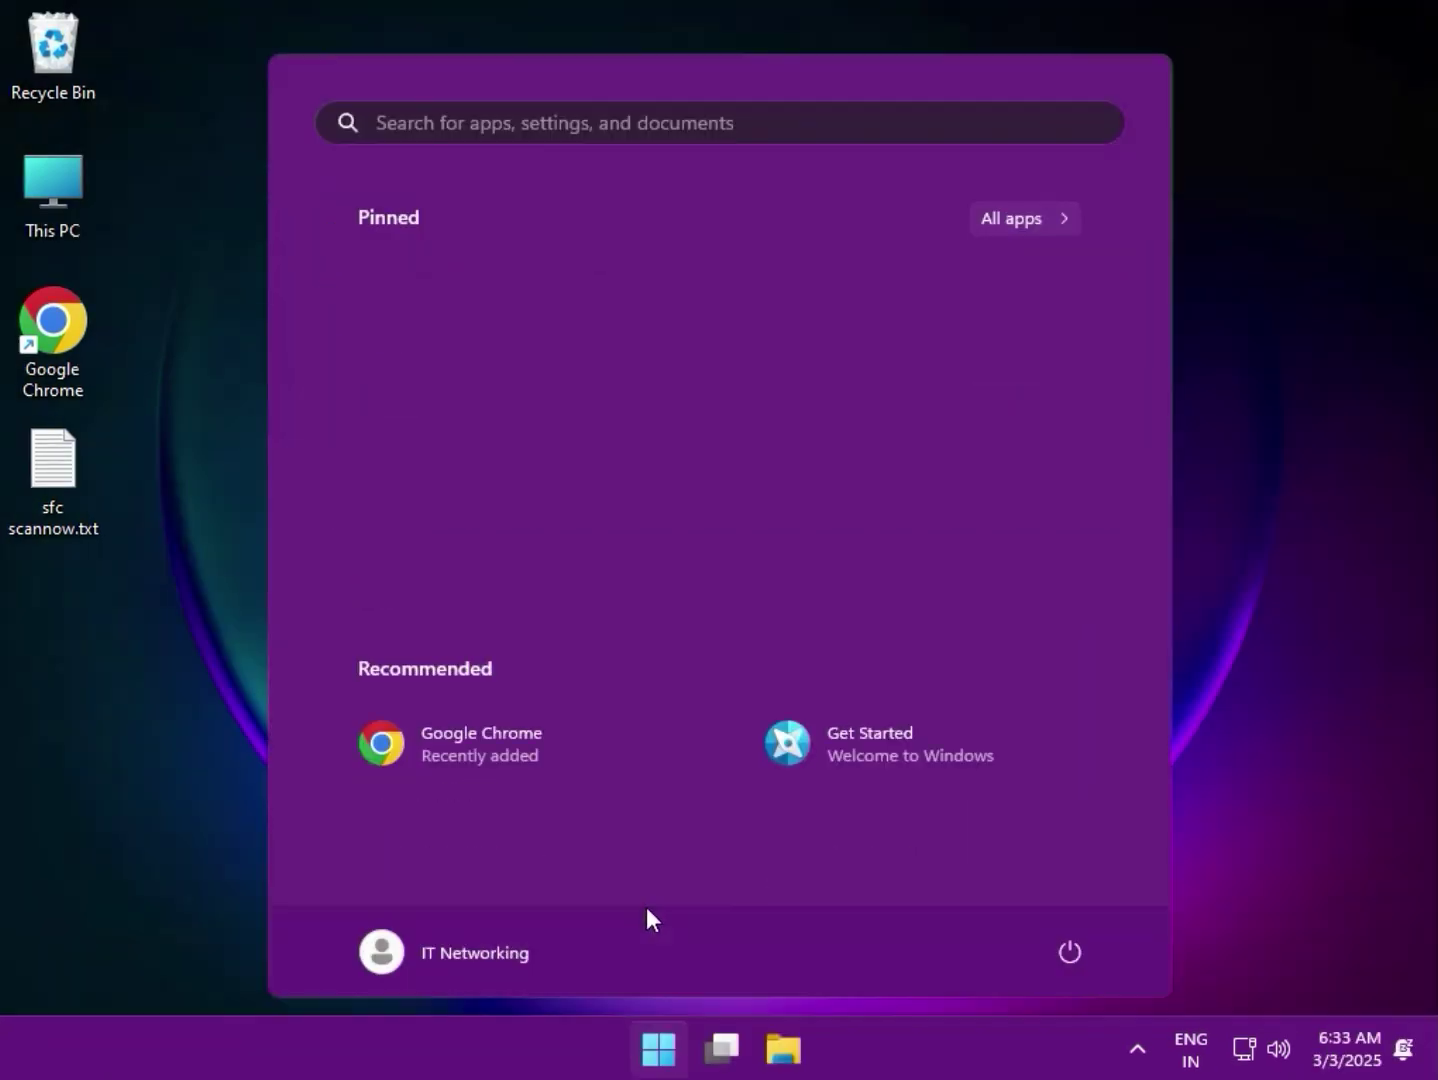
Step: Search Windows for cmd and run Command Prompt as administrator, allowing it to make changes to the device
{"action": "type", "text": "cmd"}
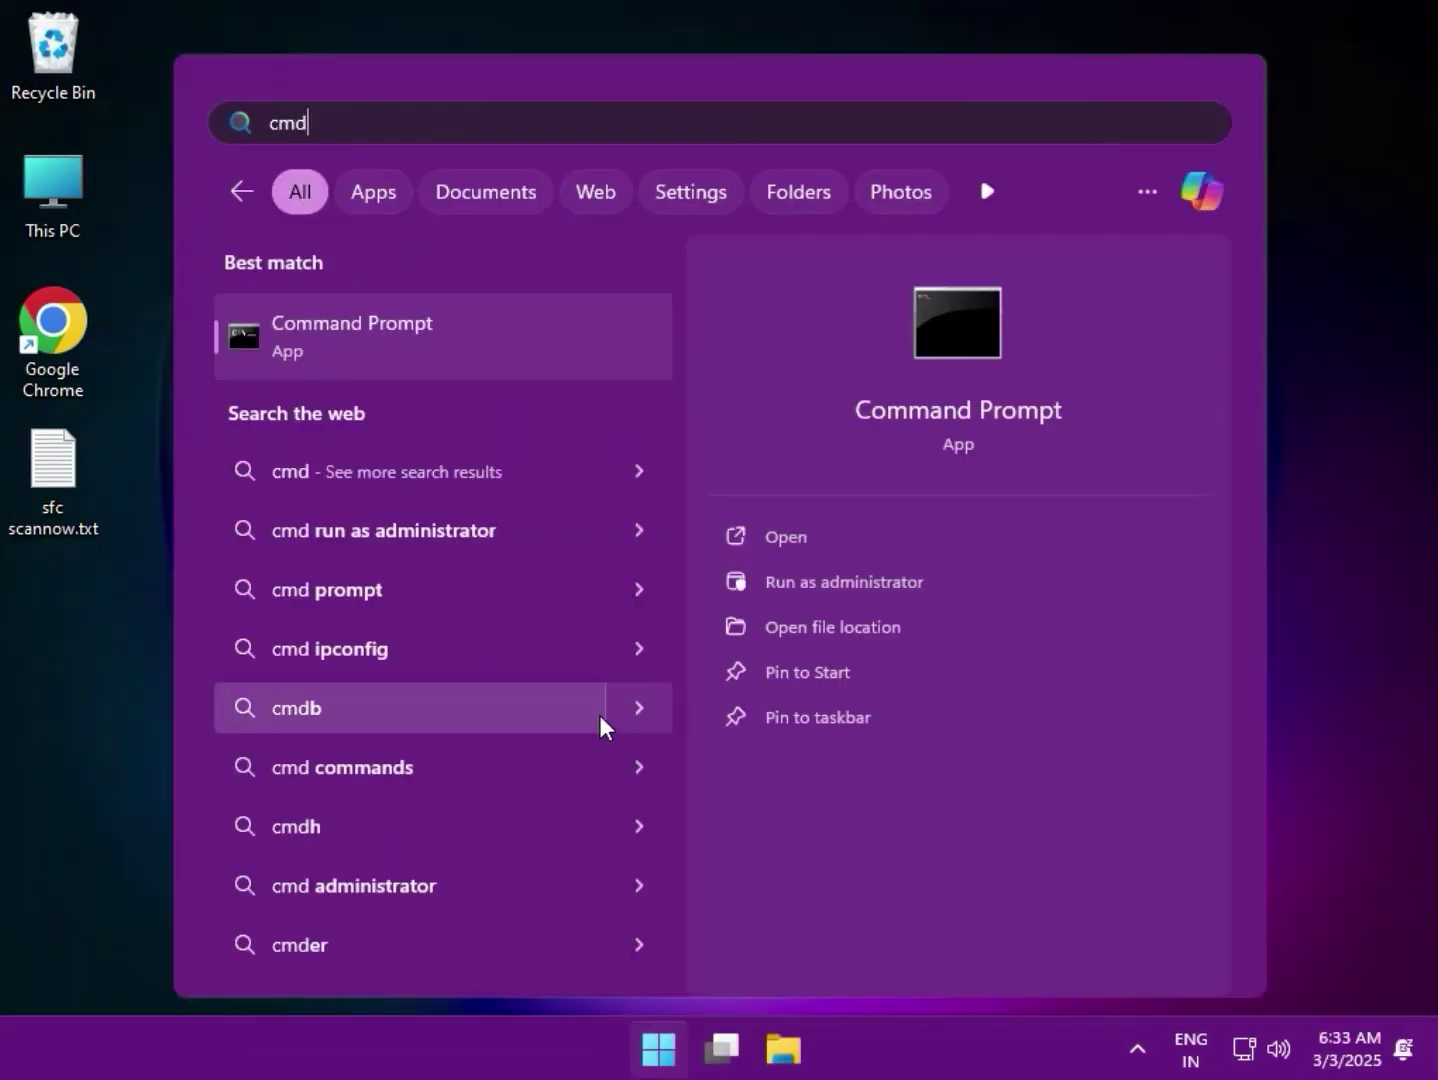
{"action": "right_click", "coordinate": [456, 316]}
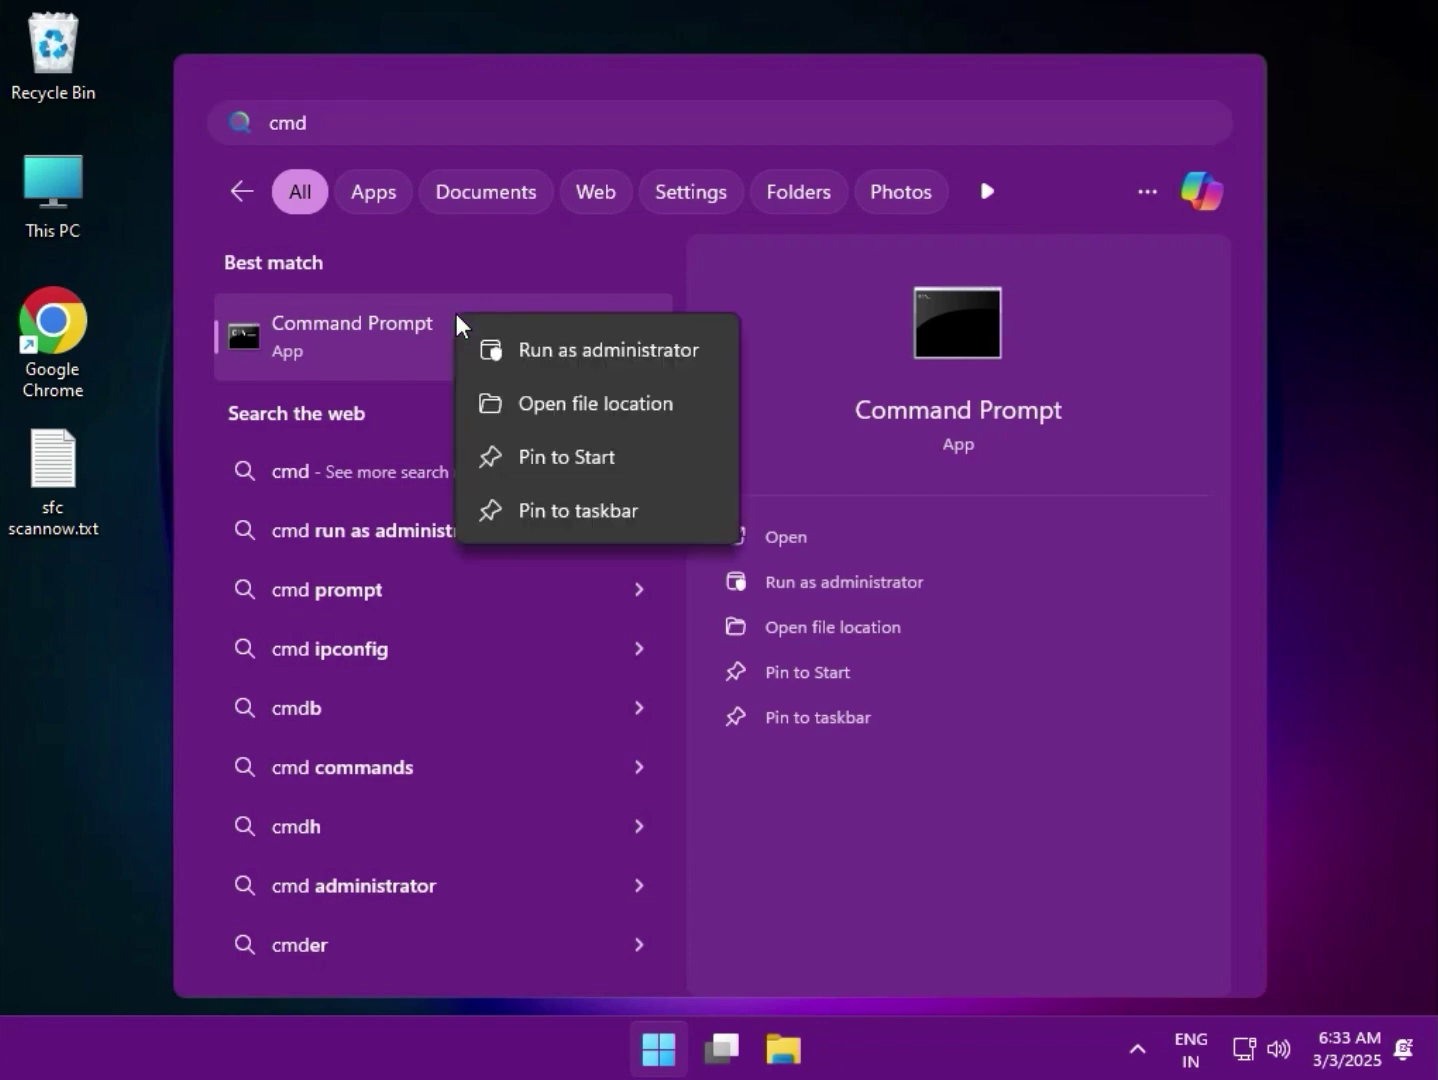
{"action": "left_click", "coordinate": [514, 360]}
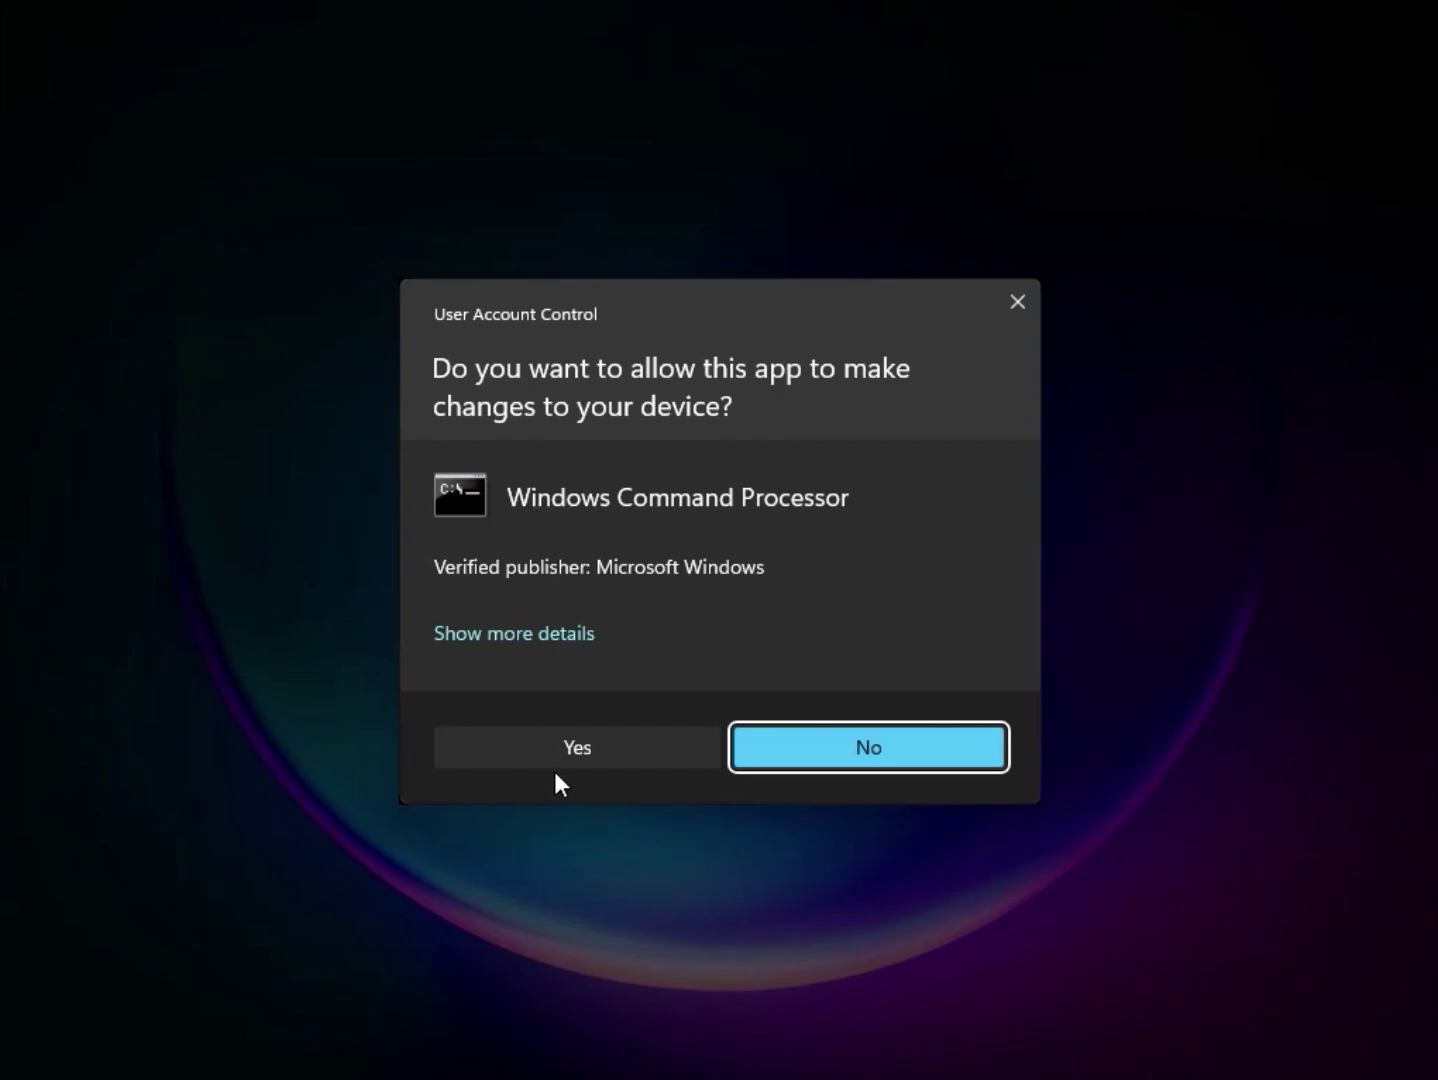
{"action": "left_click", "coordinate": [564, 753]}
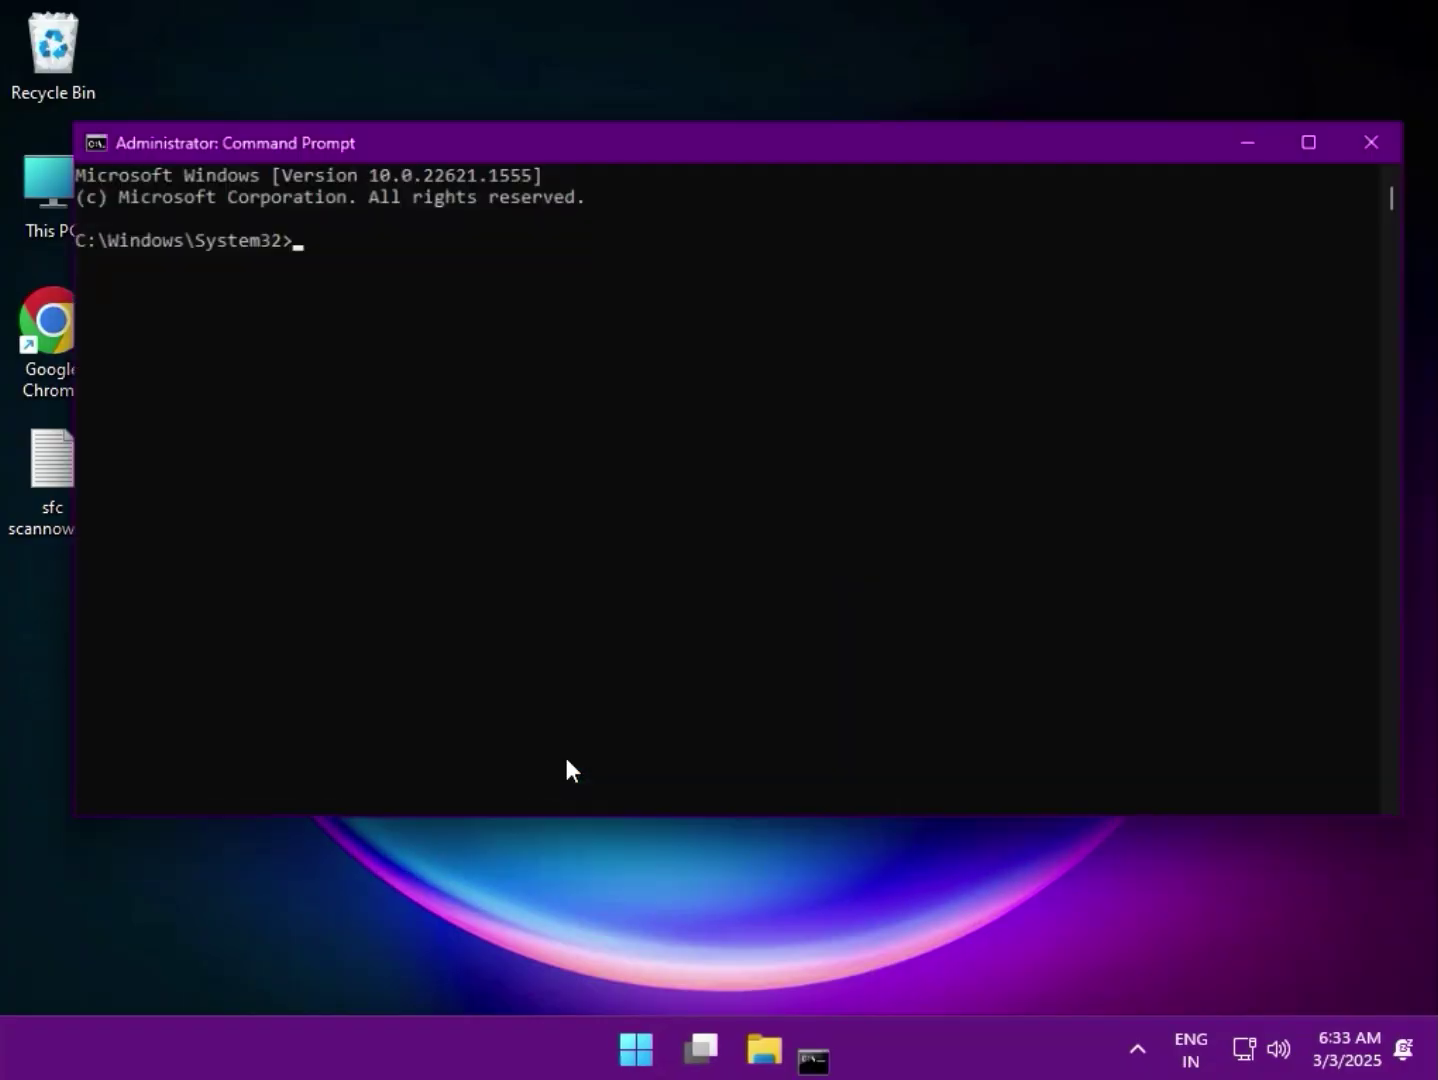
Step: Open the desktop file sfc scannow.txt below the Command Prompt output area and run sfc /scannow in Command Prompt
{"action": "double_click", "coordinate": [18, 475]}
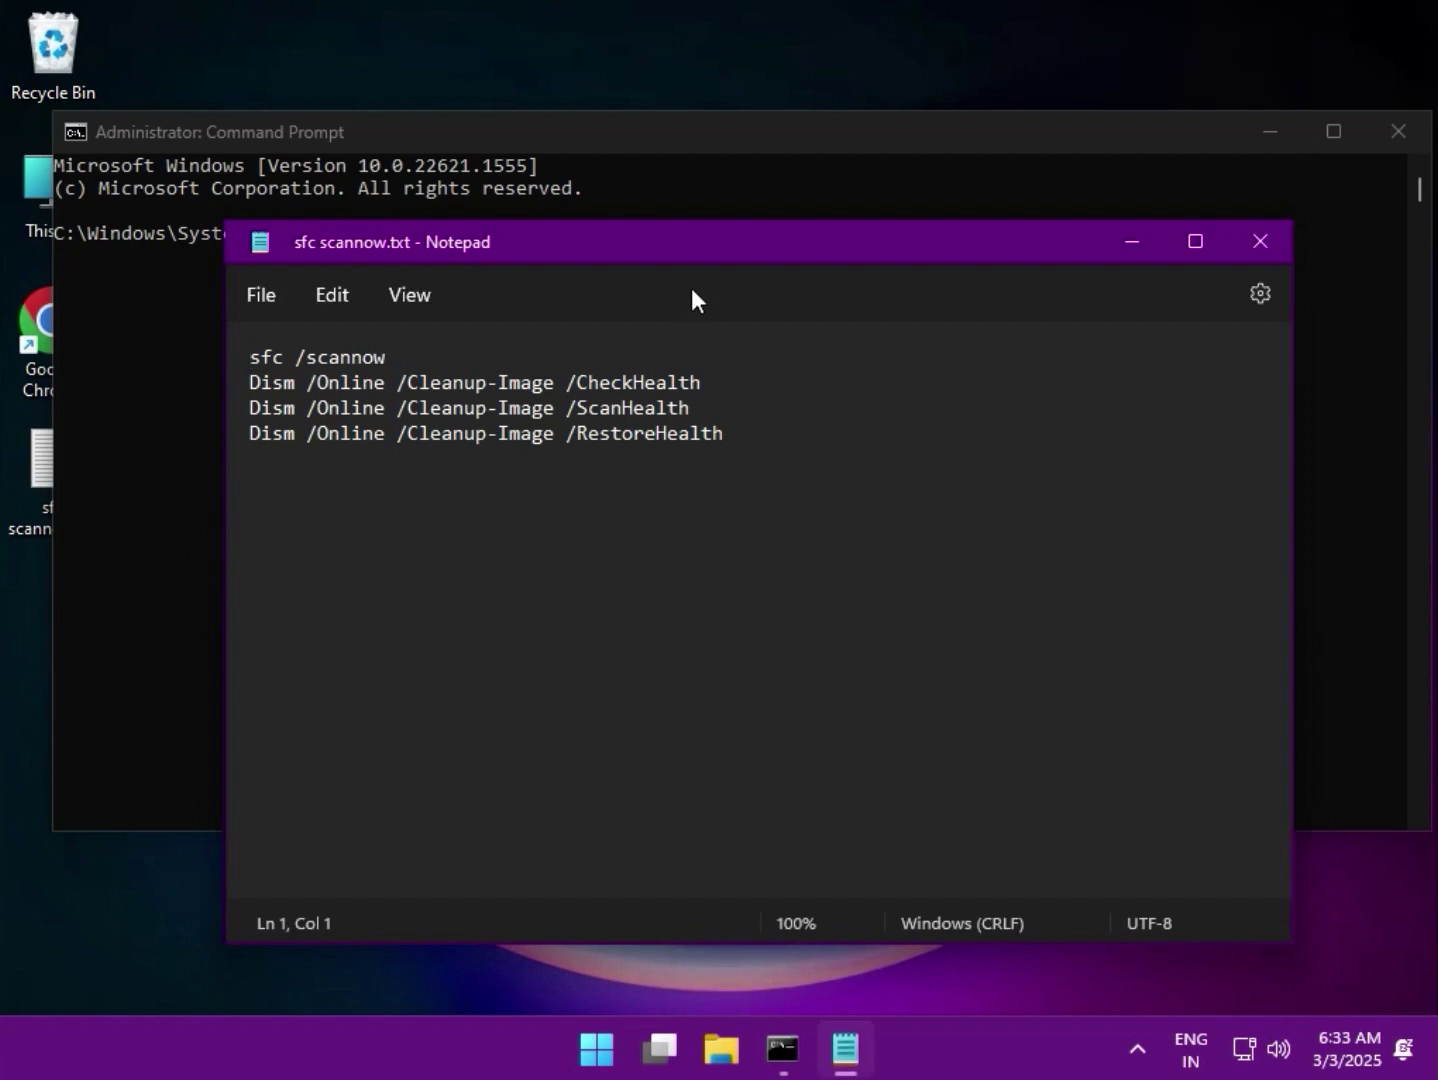
{"action": "left_click_drag", "start_coordinate": [691, 247], "coordinate": [674, 780]}
{"action": "left_click", "coordinate": [591, 491]}
{"action": "left_click", "coordinate": [286, 233]}
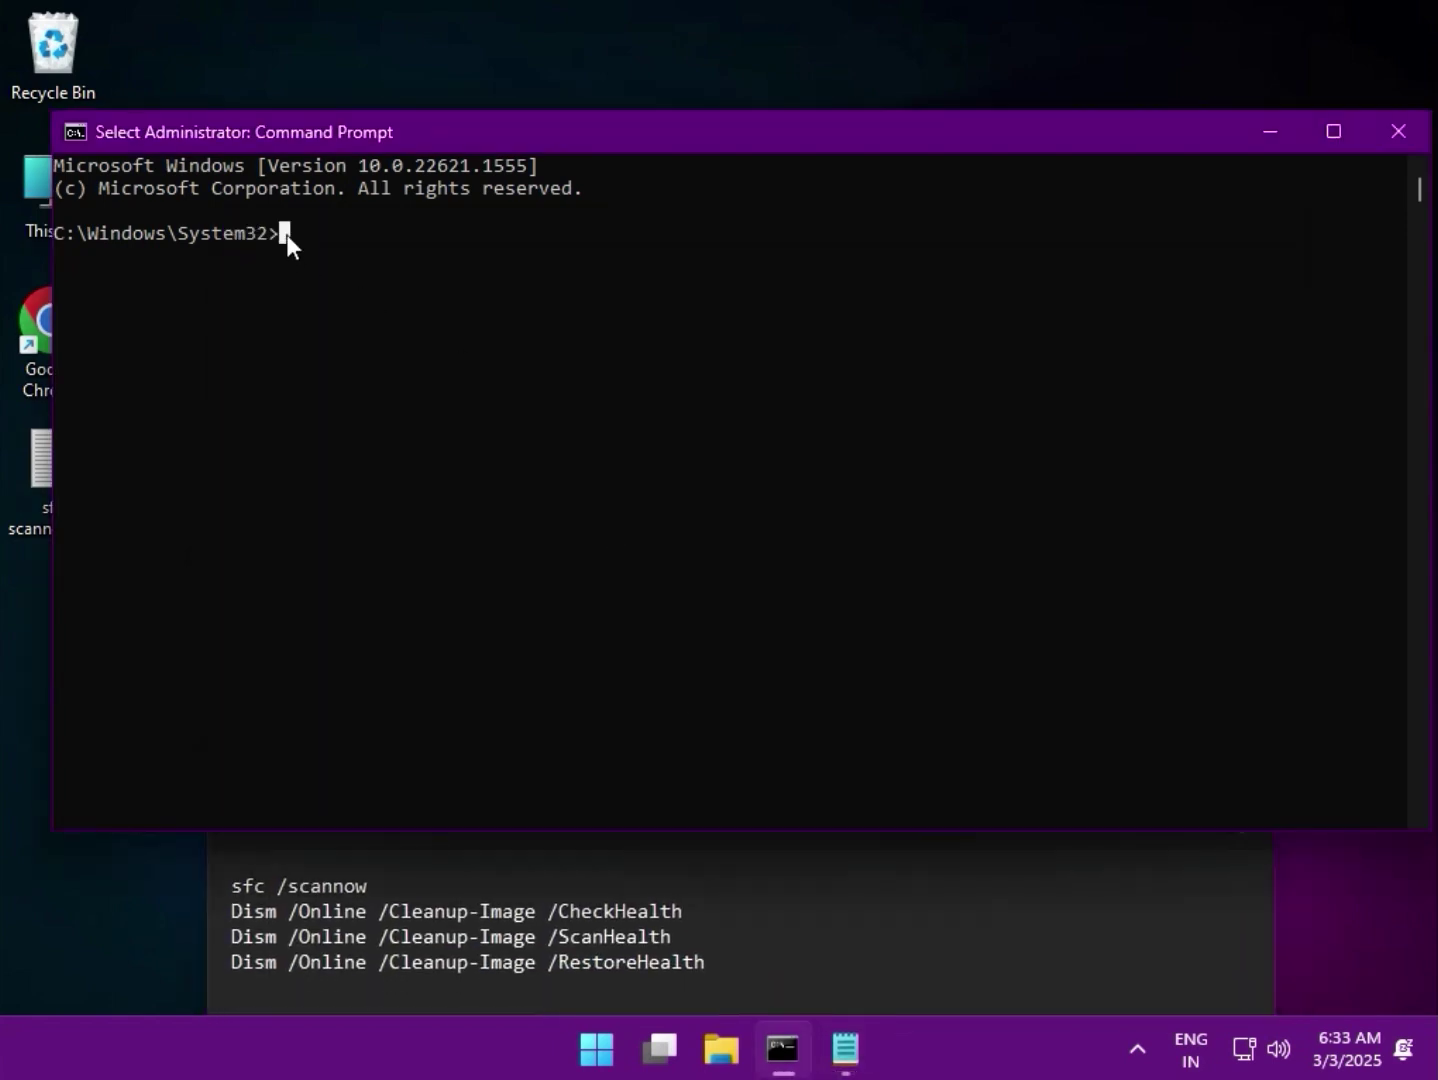
{"action": "type", "text": "s"}
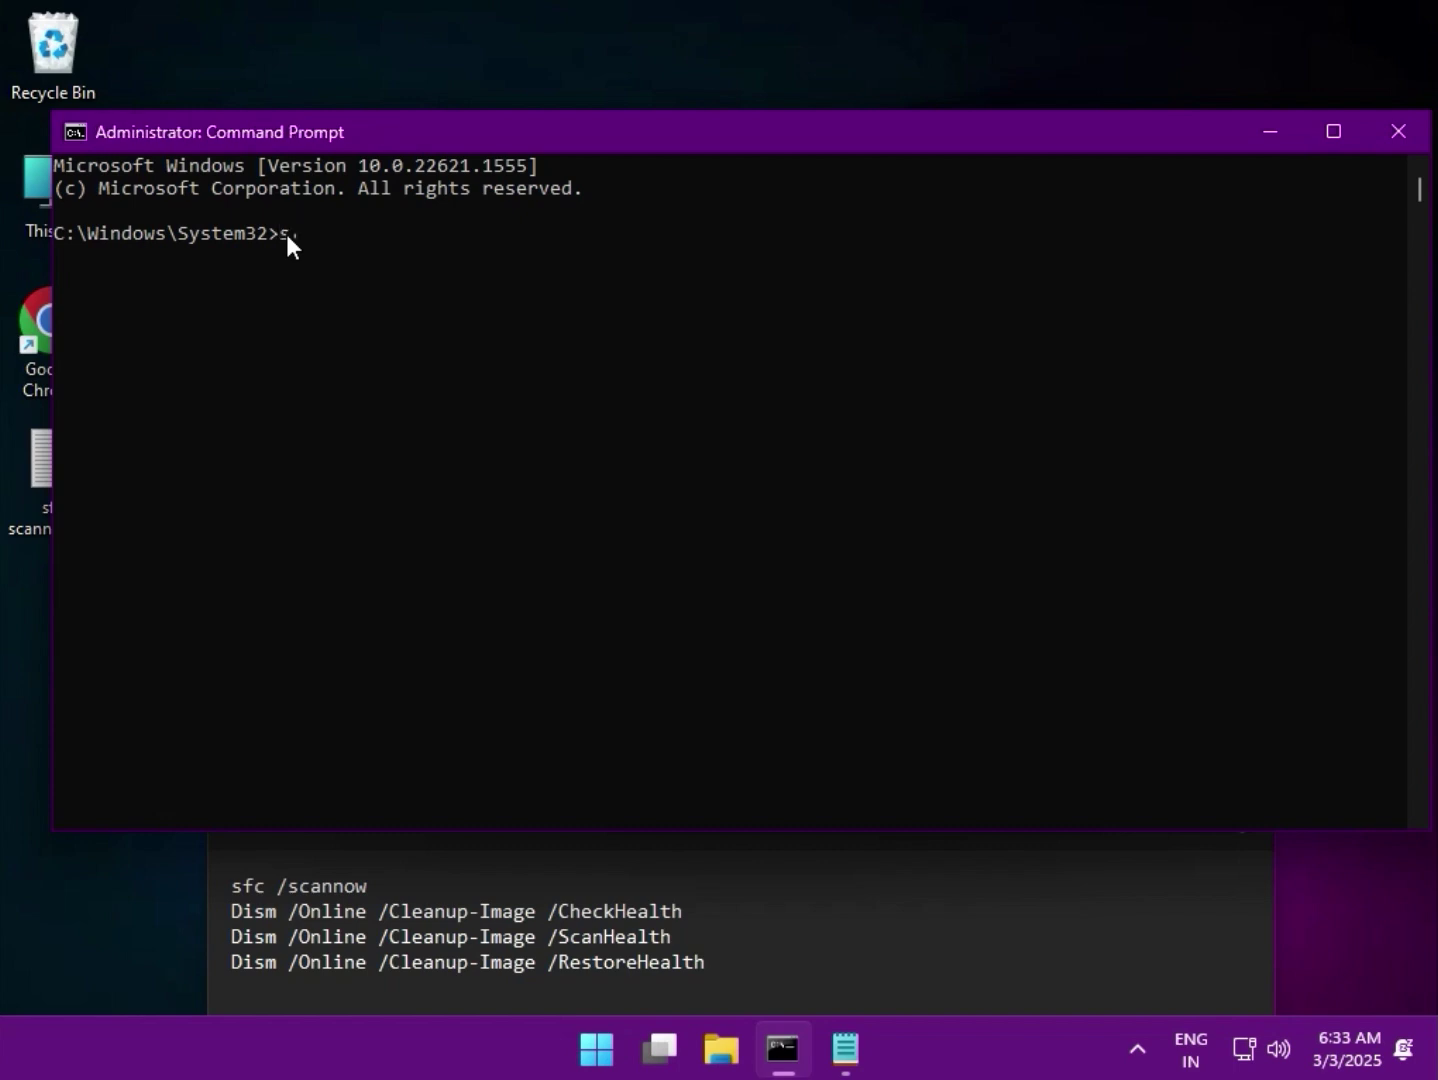
{"action": "type", "text": "fc /scannow"}
{"action": "key", "text": "Return"}
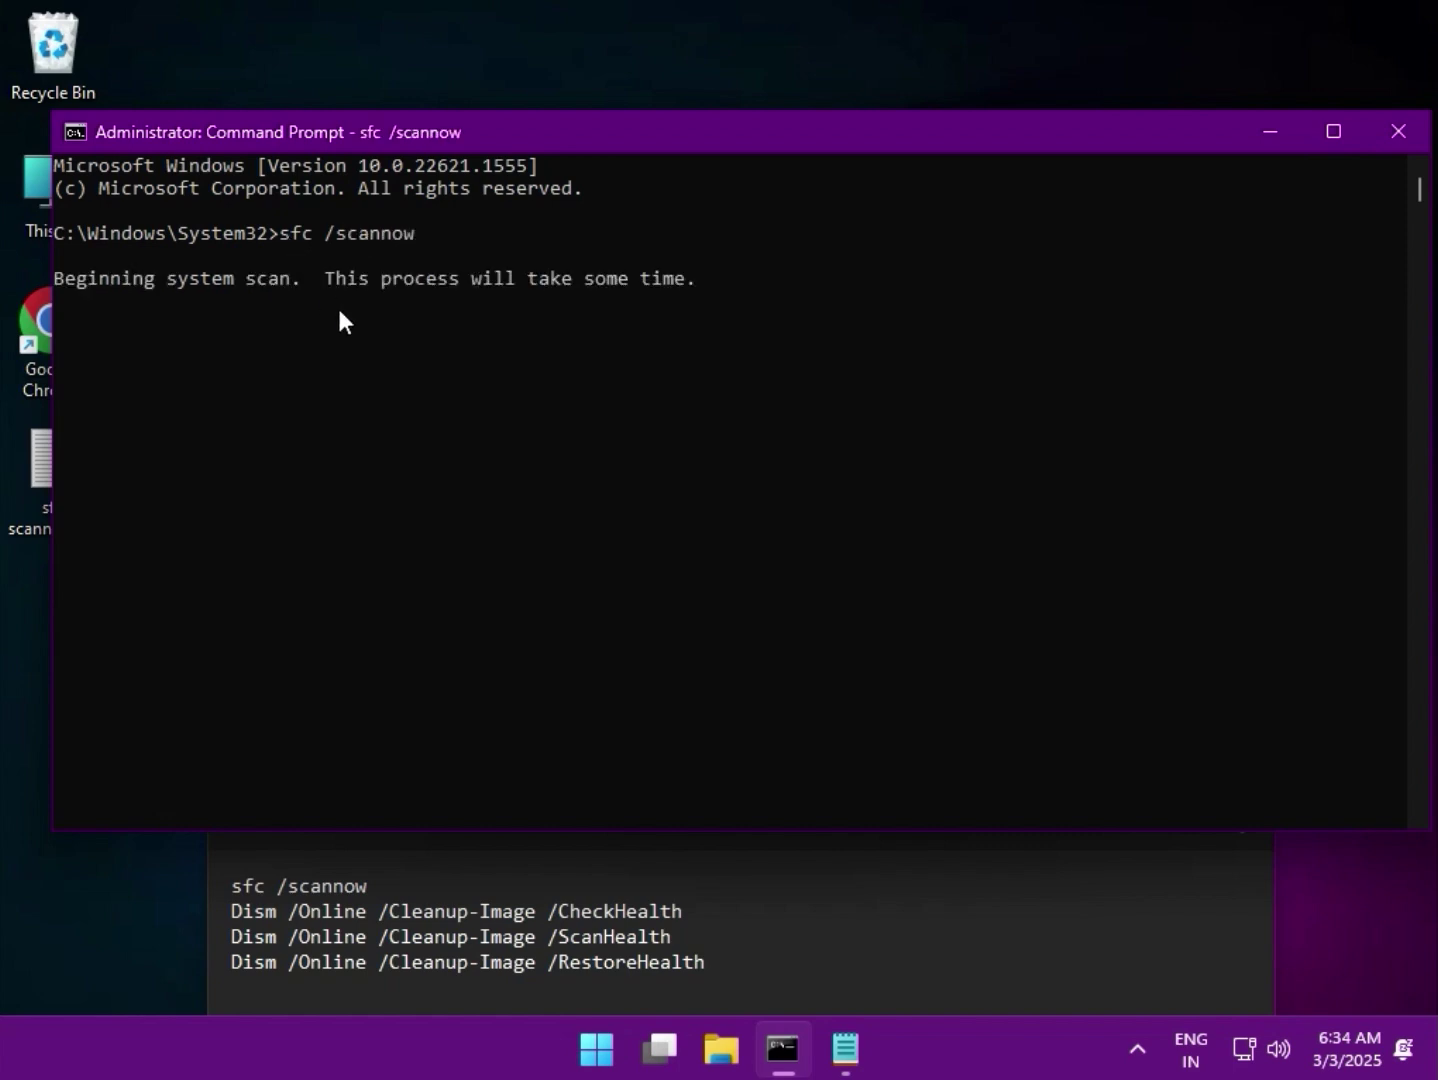
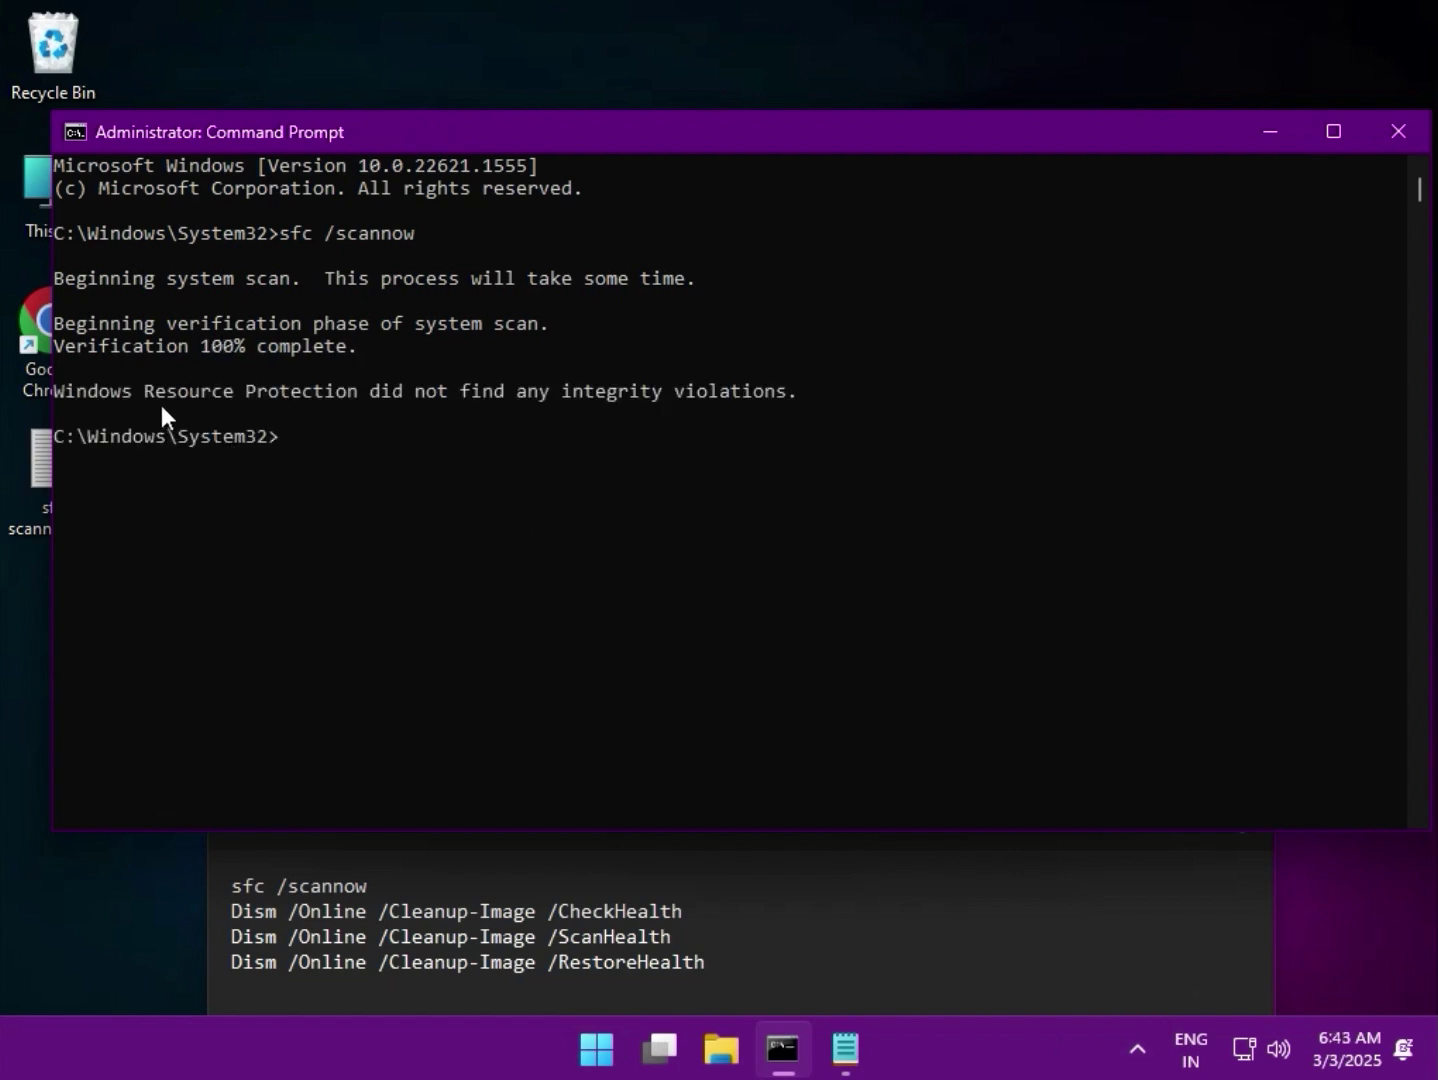
Step: Copy Dism /Online /Cleanup-Image /CheckHealth from the text file and run it in Command Prompt
{"action": "left_click", "coordinate": [220, 934]}
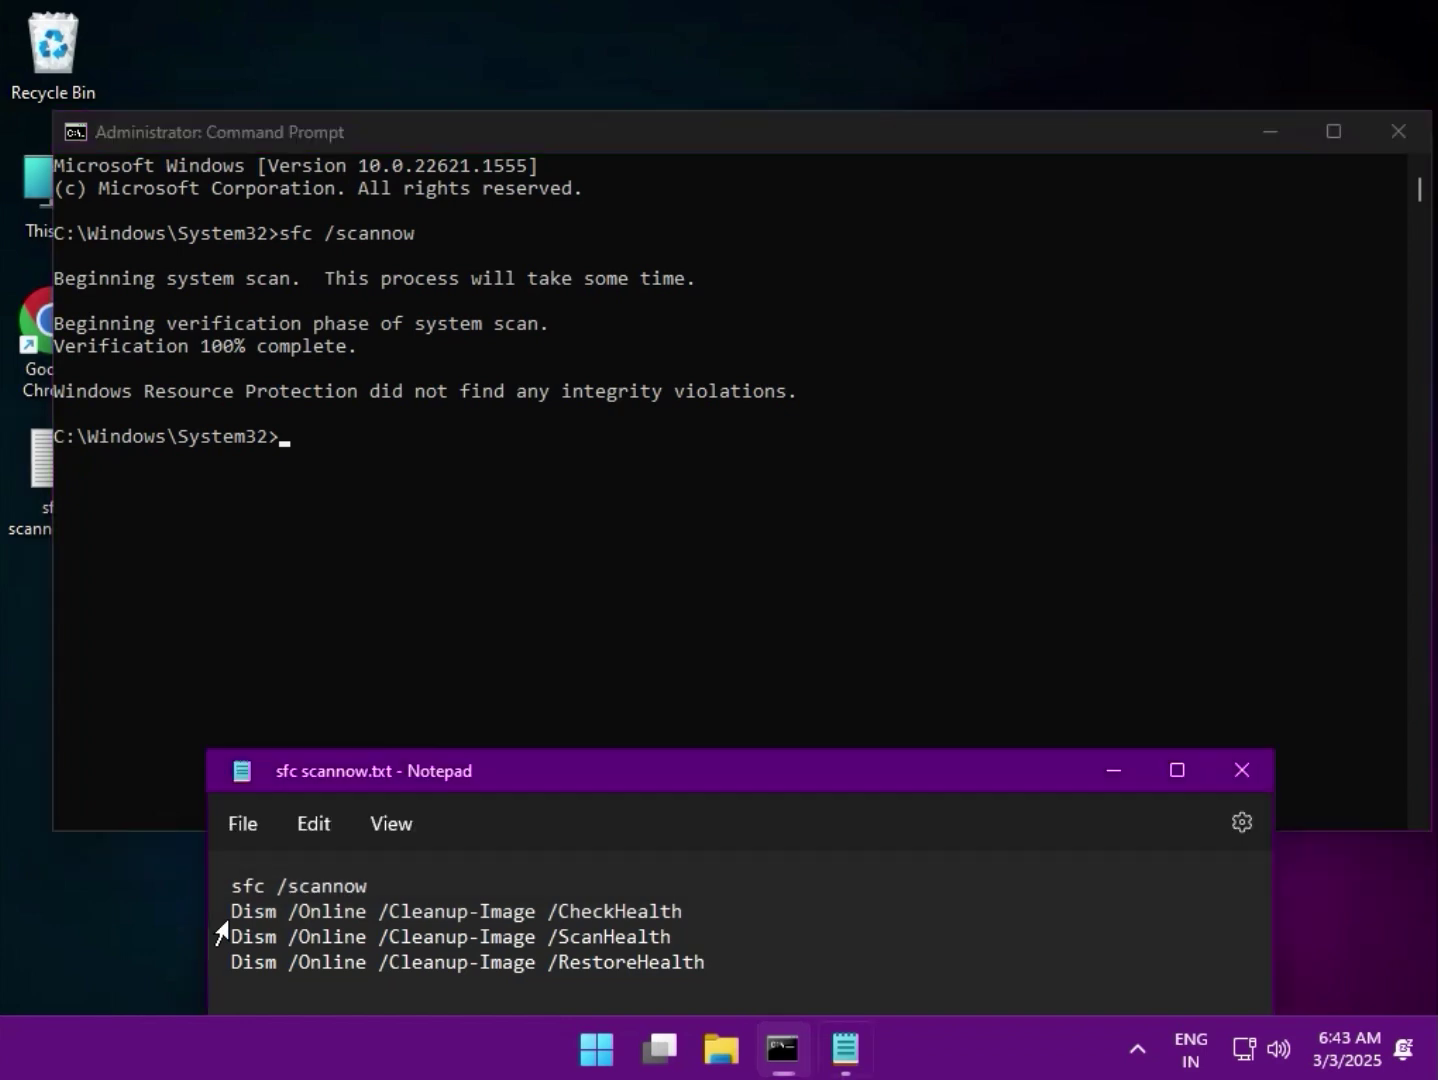
{"action": "triple_click", "coordinate": [264, 912]}
{"action": "right_click", "coordinate": [277, 912]}
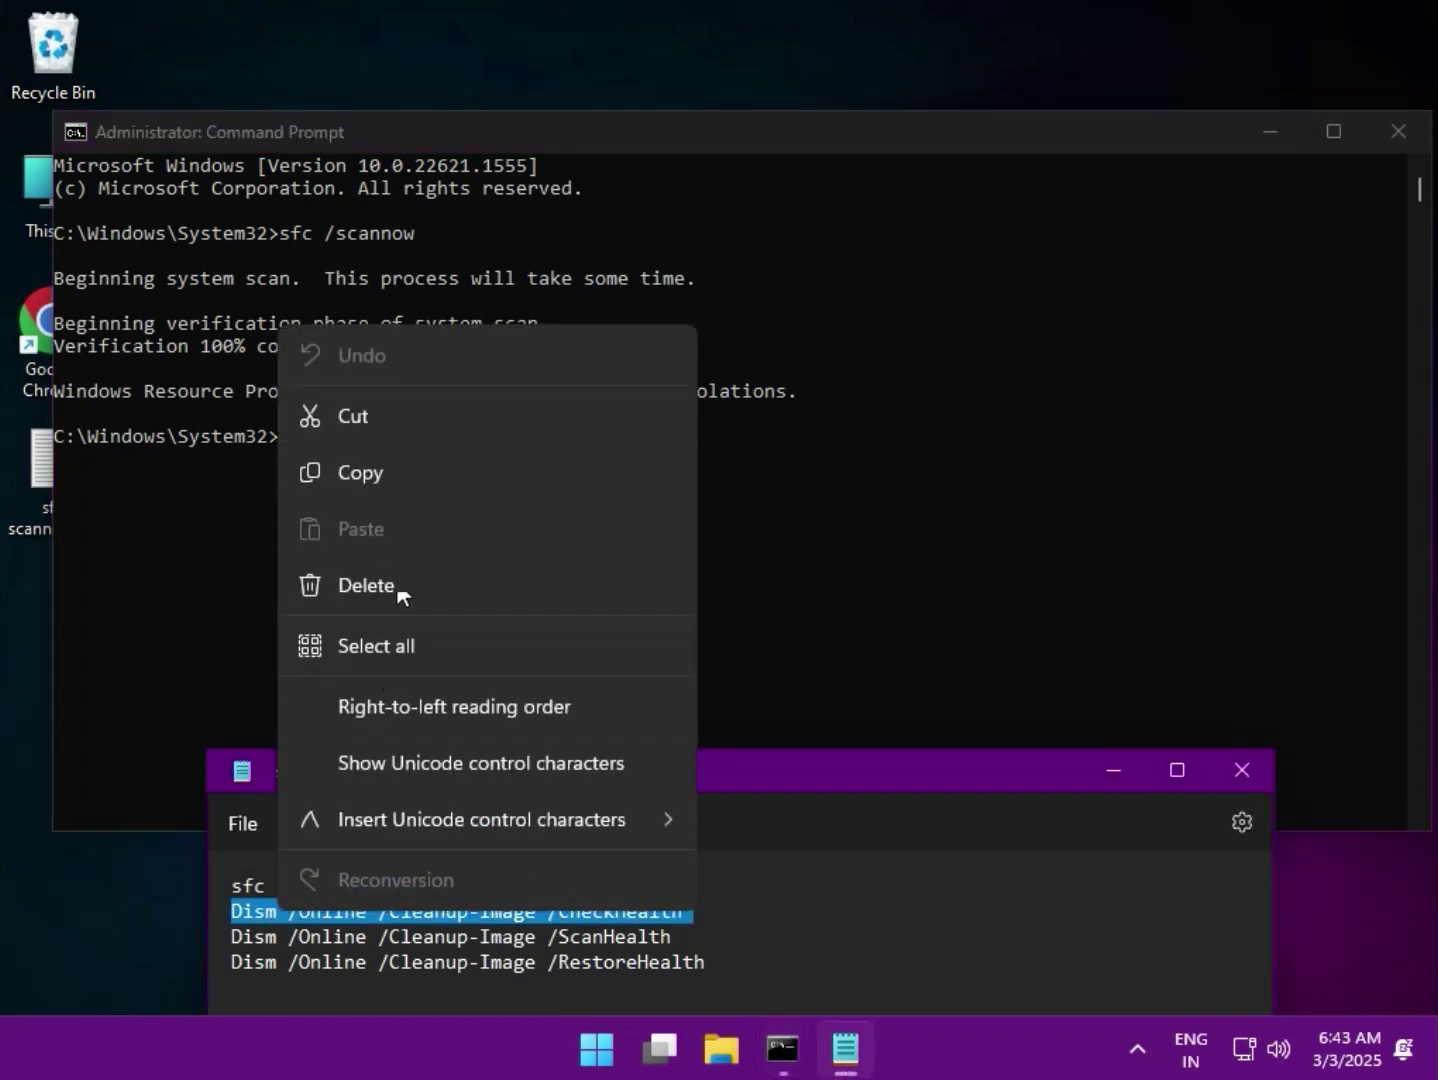
{"action": "left_click", "coordinate": [366, 485]}
{"action": "left_click", "coordinate": [290, 434]}
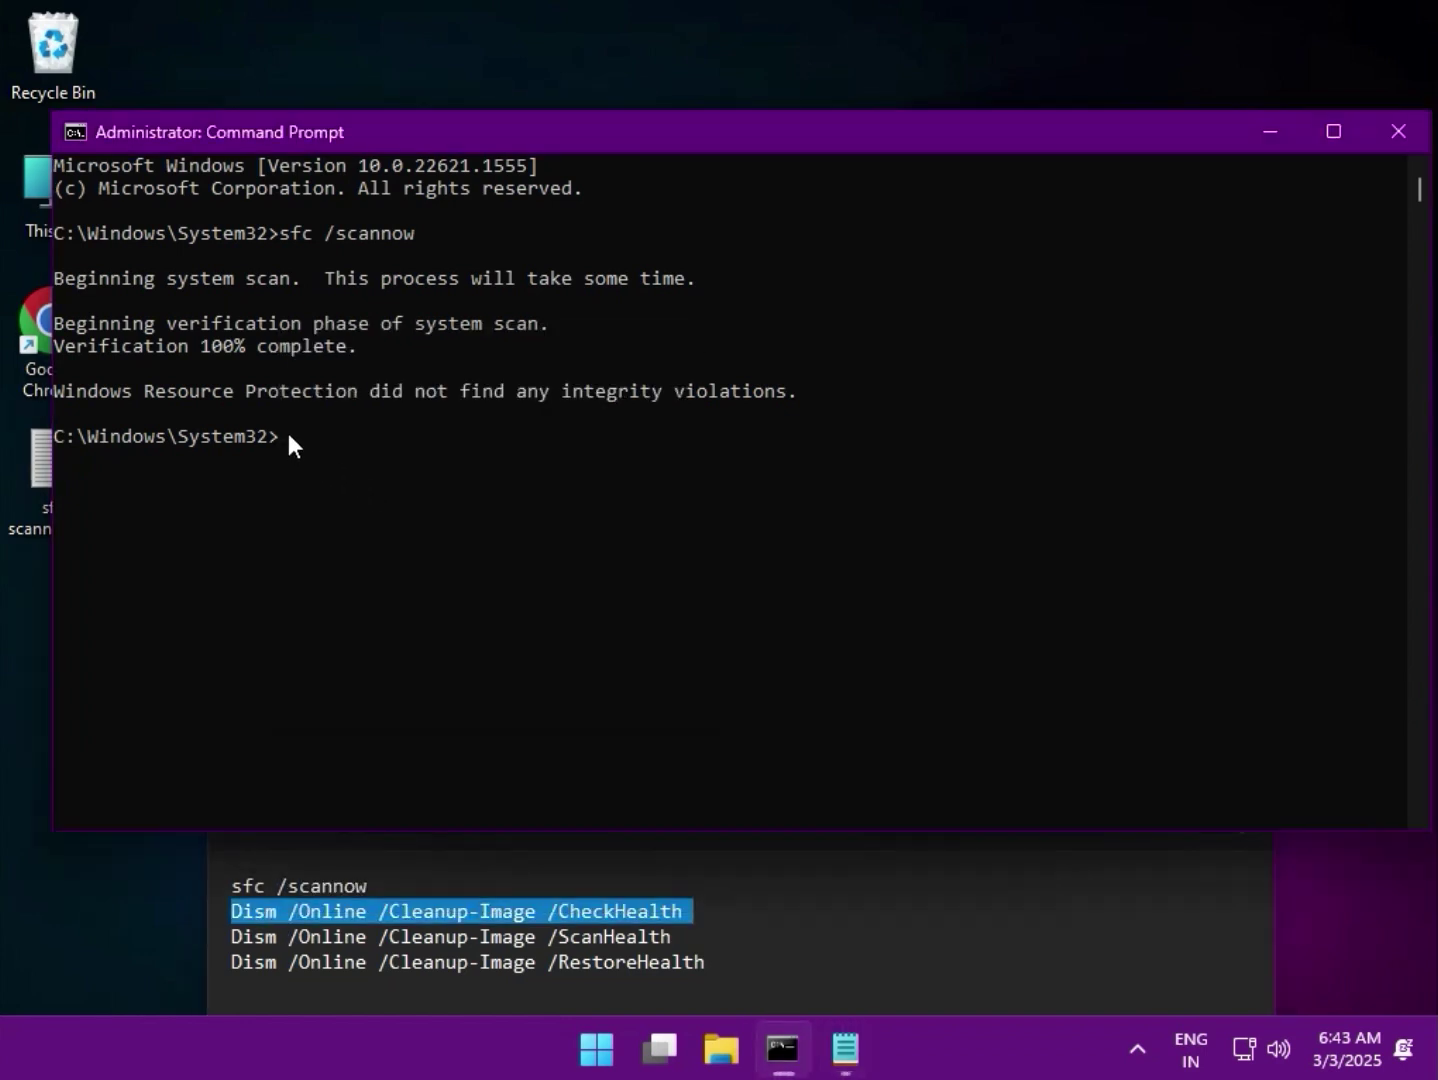
{"action": "left_click", "coordinate": [279, 433]}
{"action": "key", "text": "ctrl+v"}
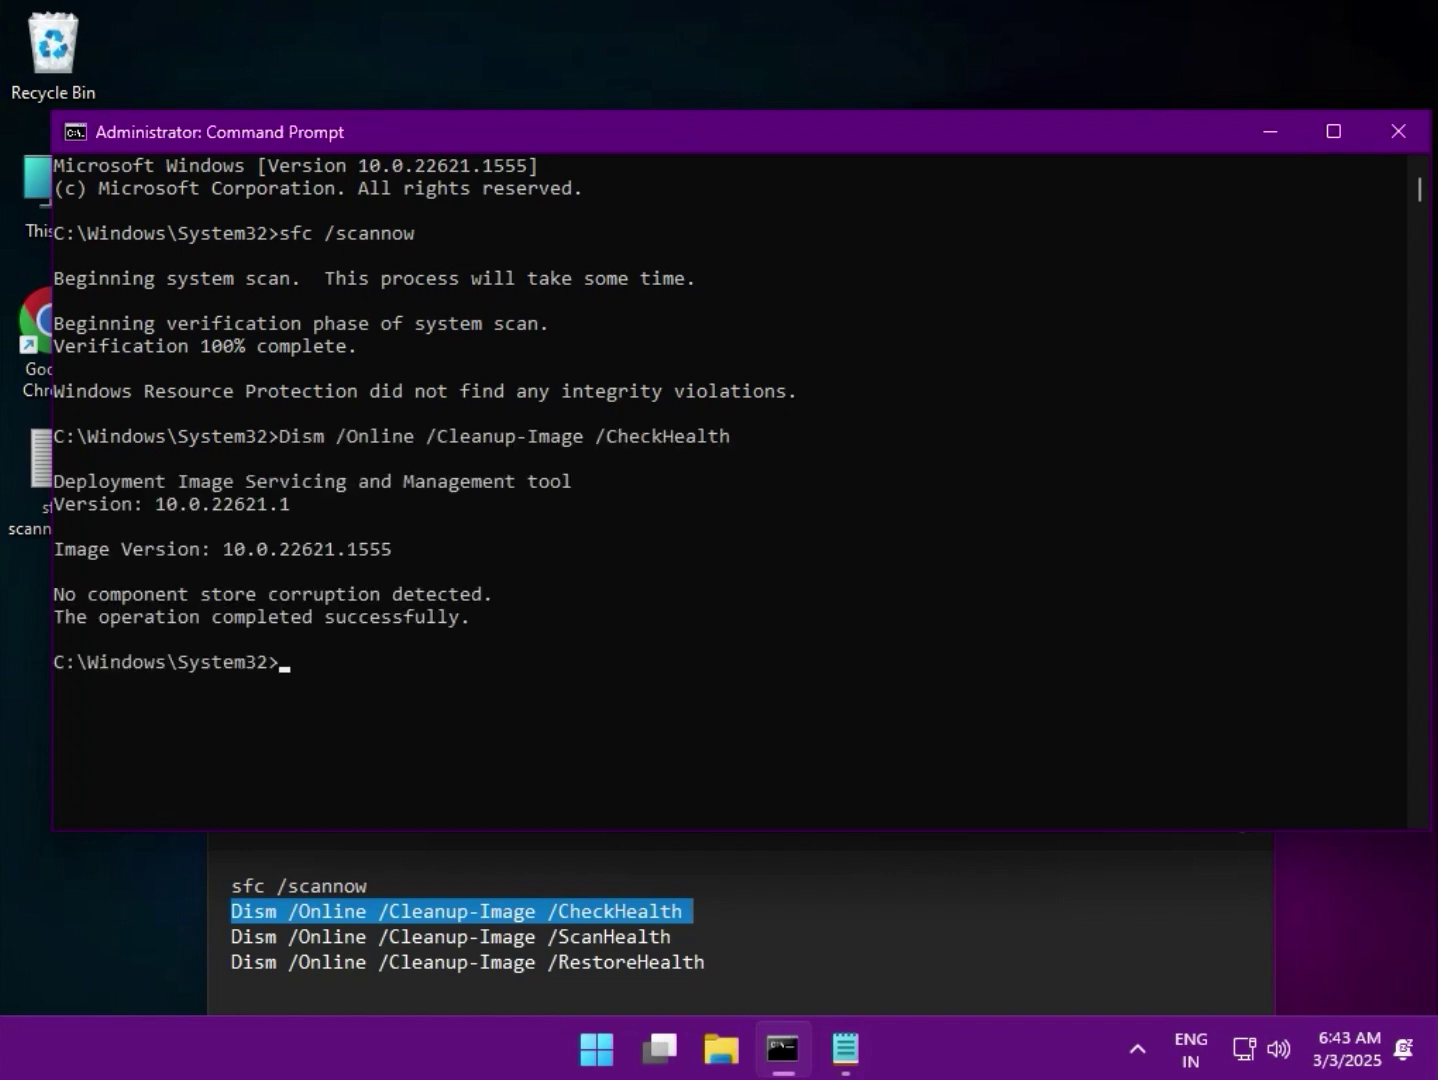
Step: Copy Dism /Online /Cleanup-Image /ScanHealth from the text file and run it in Command Prompt
{"action": "left_click_drag", "start_coordinate": [231, 936], "coordinate": [681, 936]}
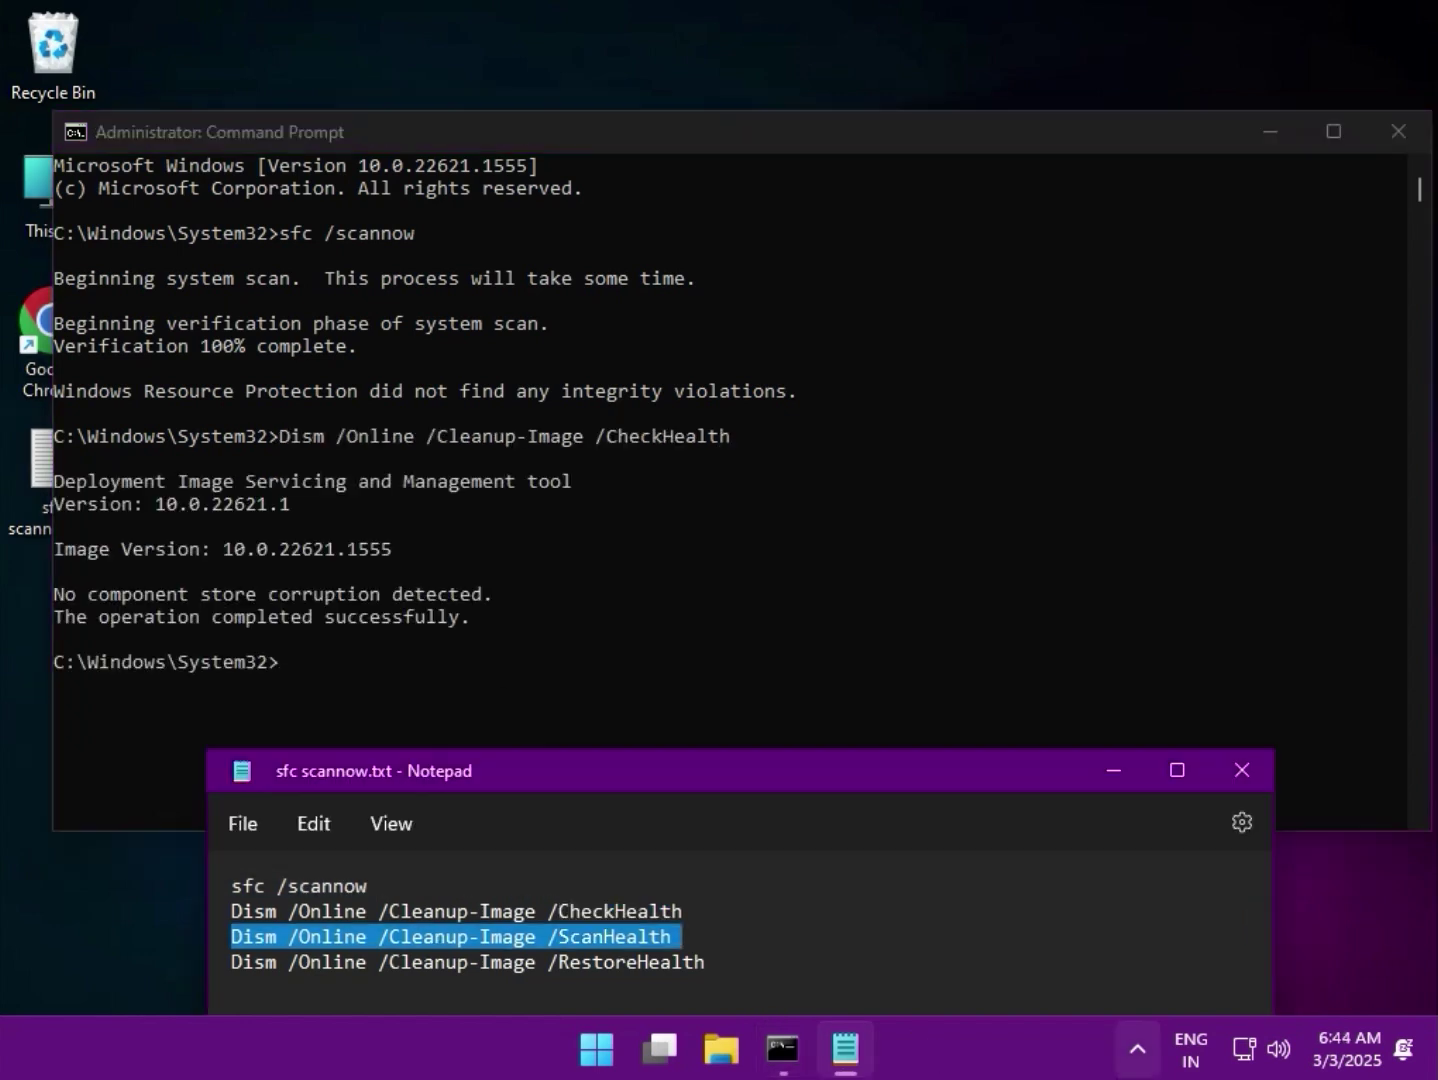
{"action": "key", "text": "ctrl+c"}
{"action": "left_click", "coordinate": [286, 663]}
{"action": "key", "text": "ctrl+v"}
{"action": "key", "text": "Return"}
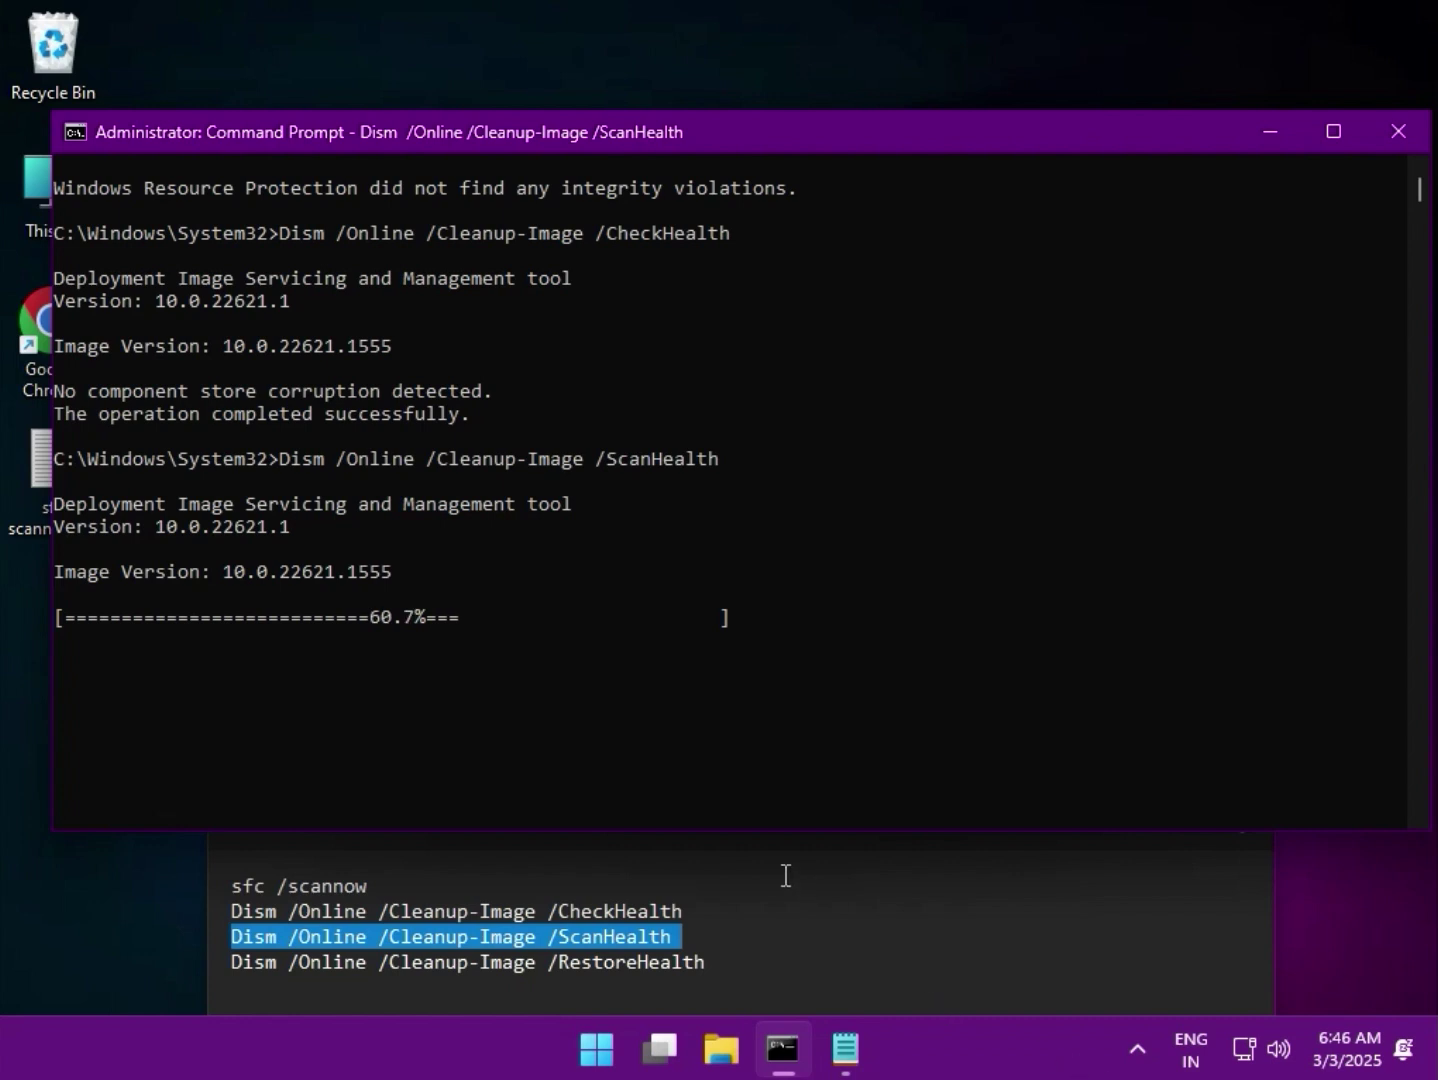
{"action": "mouse_move", "coordinate": [636, 1071]}
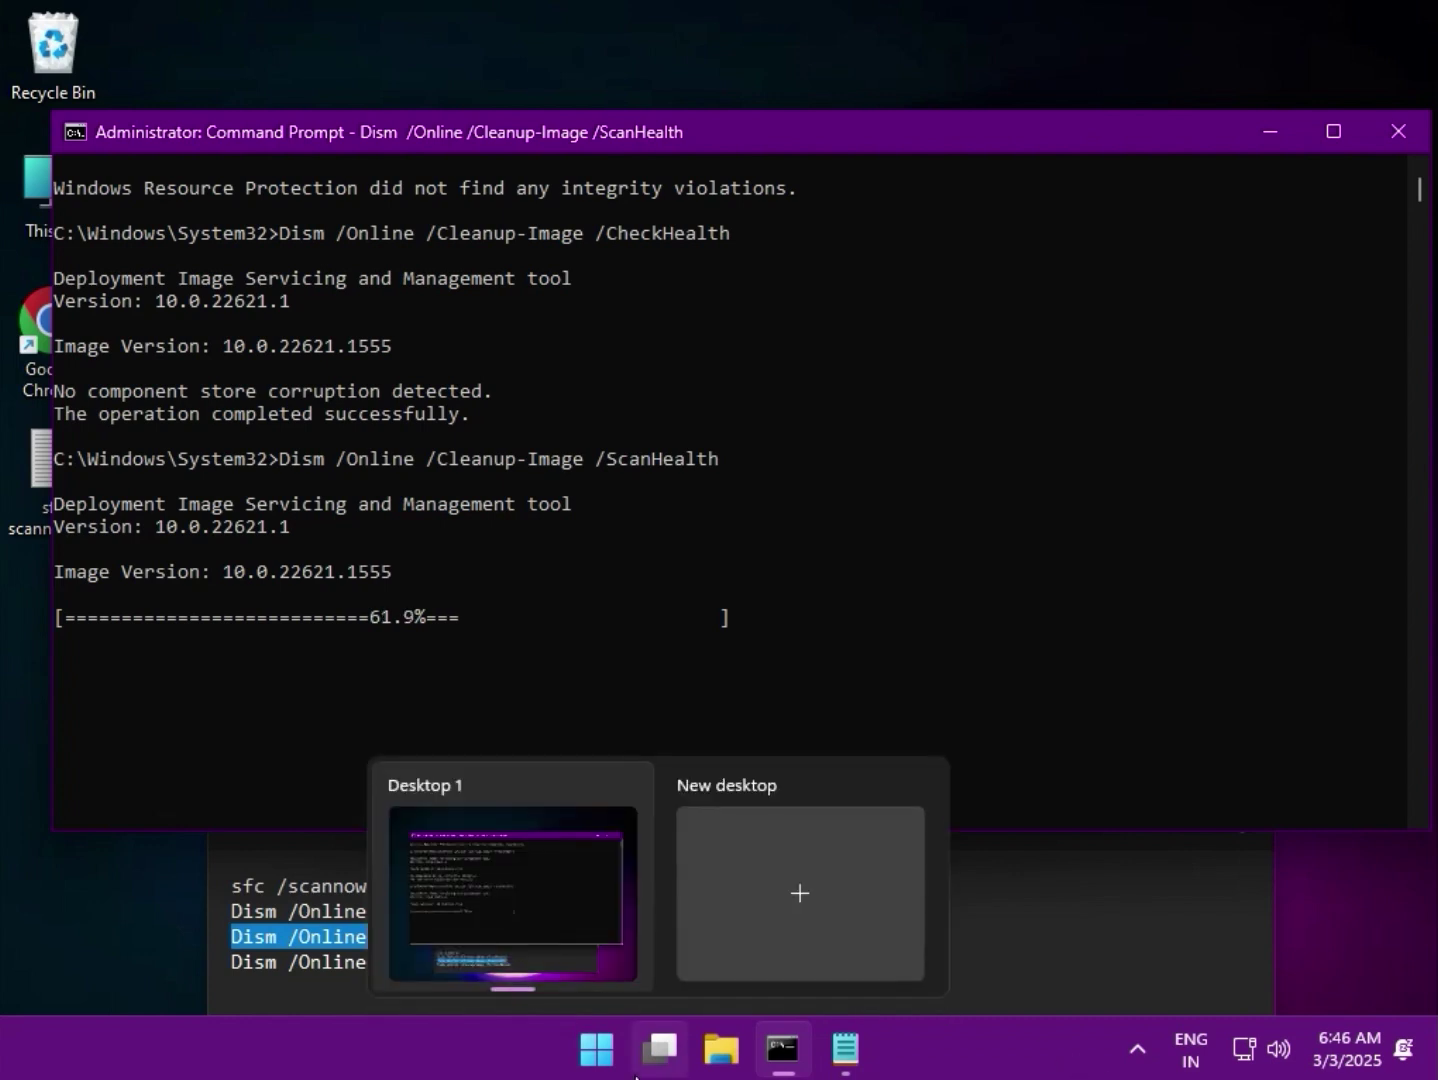
{"action": "left_click", "coordinate": [433, 922]}
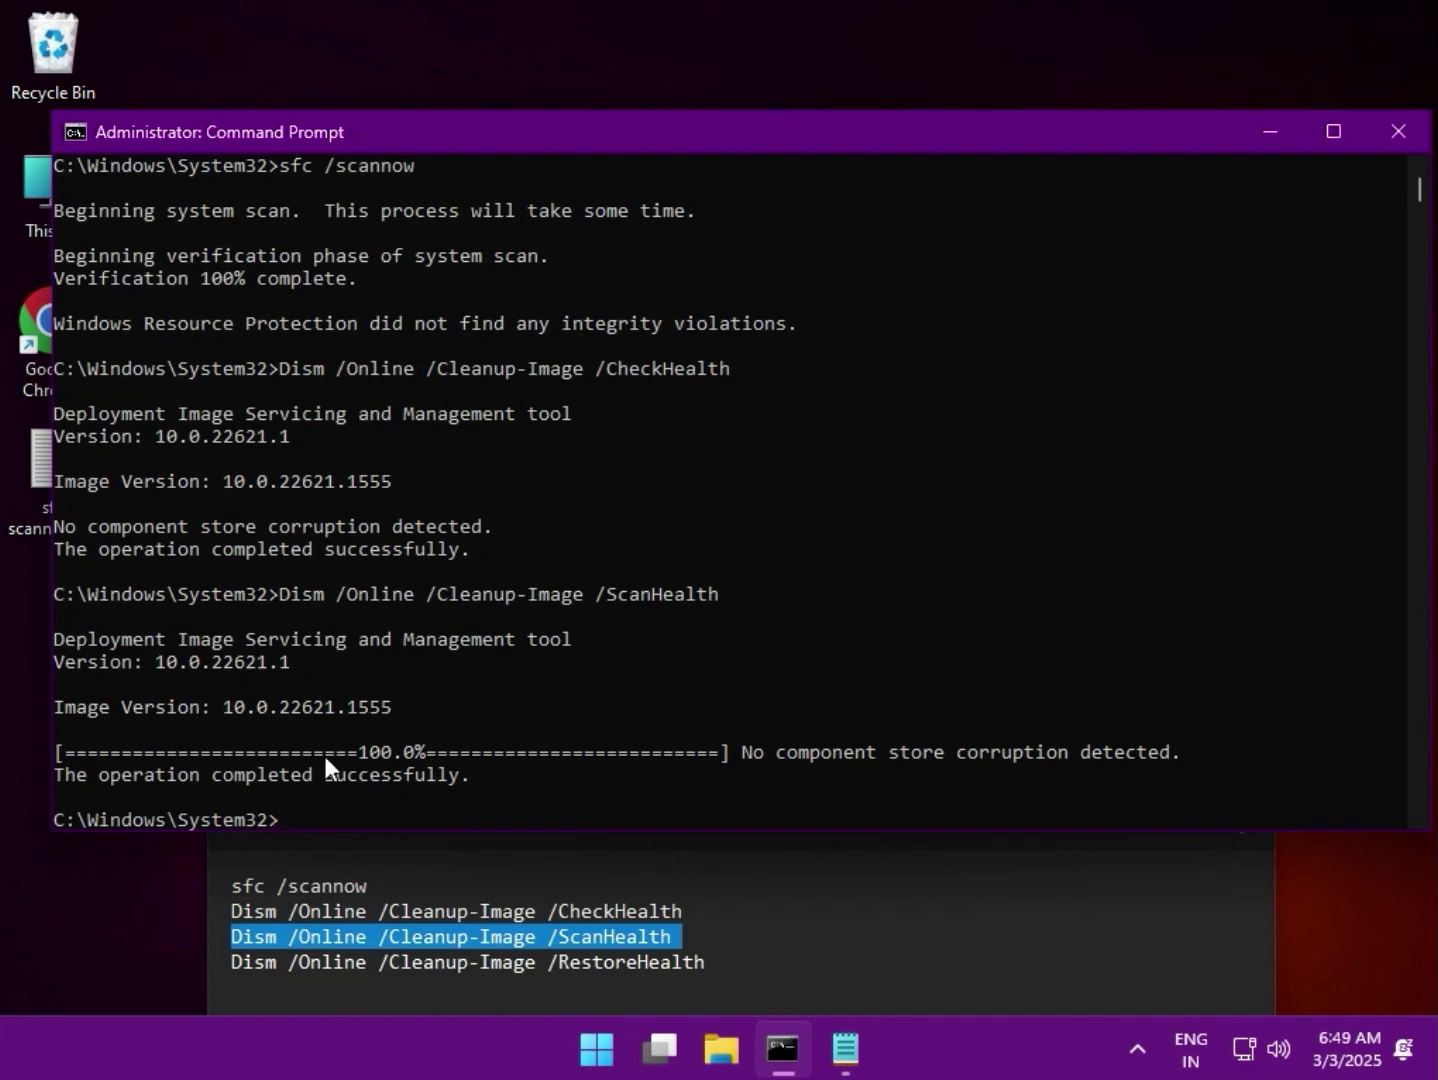
Step: Copy Dism /Online /Cleanup-Image /RestoreHealth from the text file and run it in Command Prompt
{"action": "left_click", "coordinate": [233, 964]}
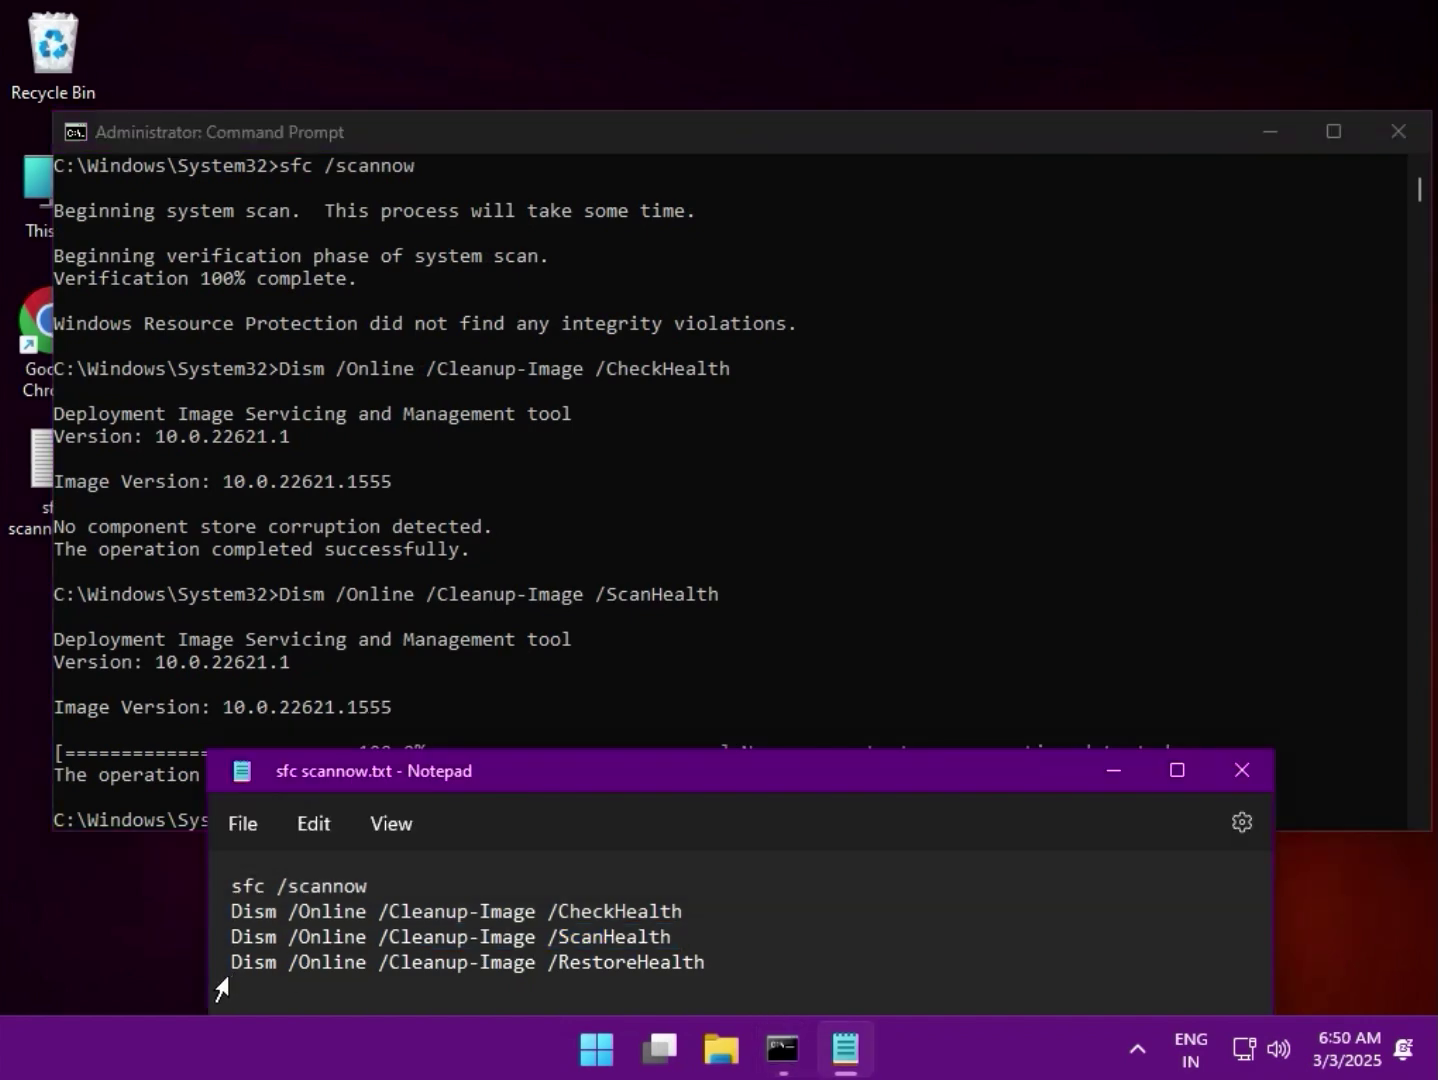
{"action": "left_click", "coordinate": [227, 974]}
{"action": "right_click", "coordinate": [274, 961]}
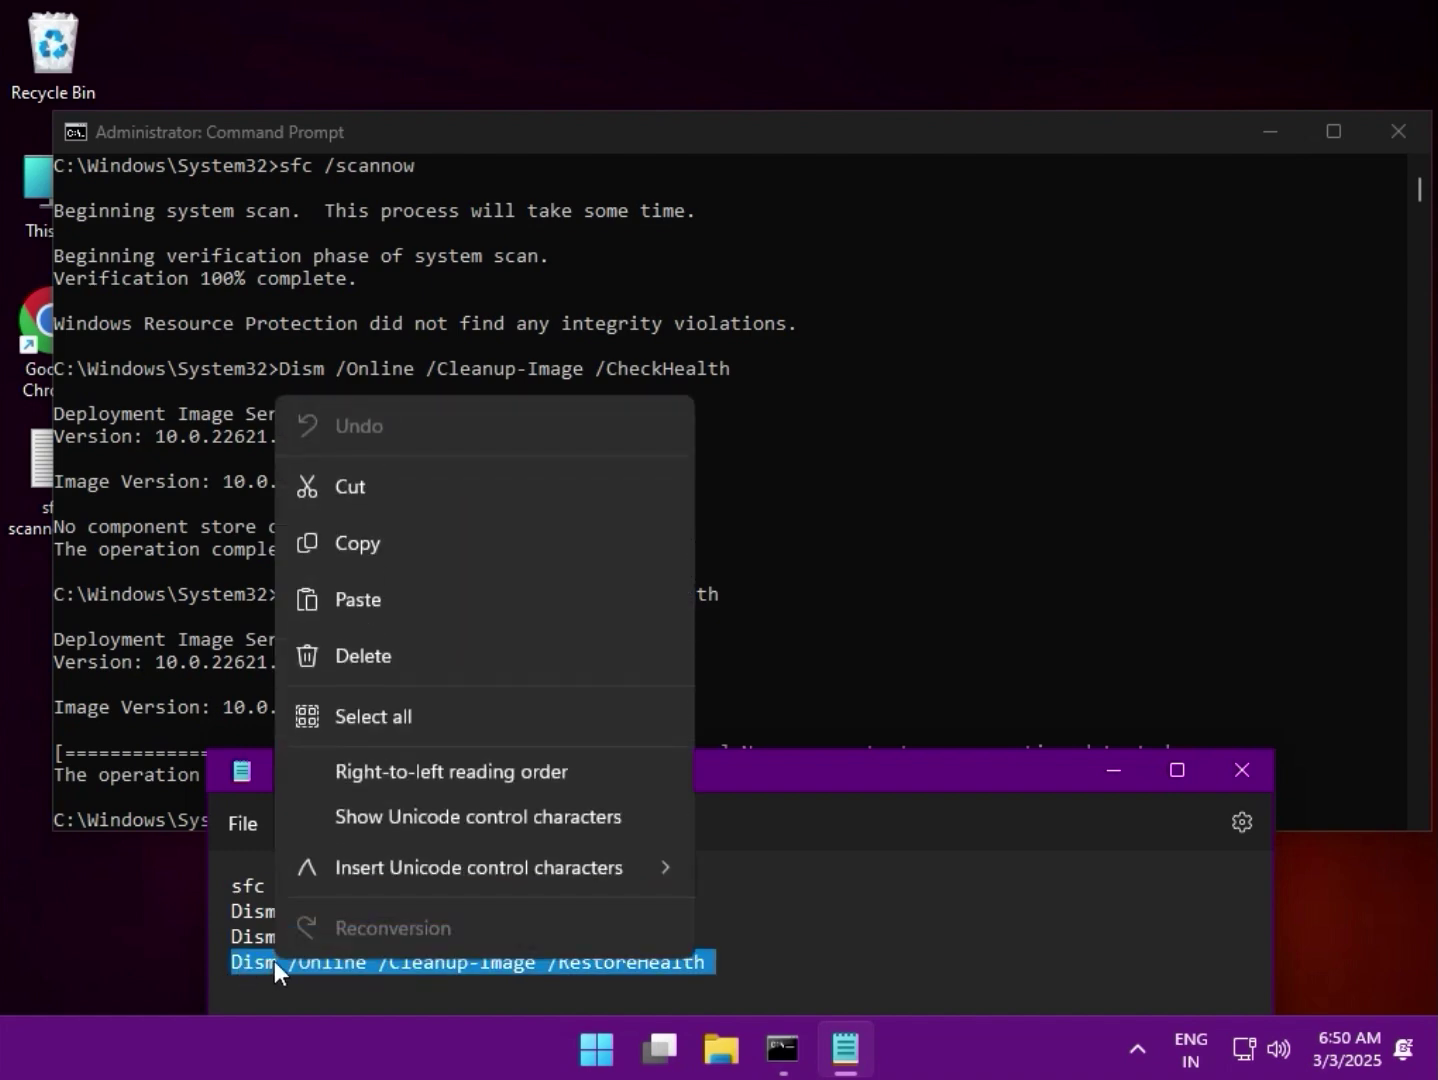
{"action": "left_click", "coordinate": [401, 544]}
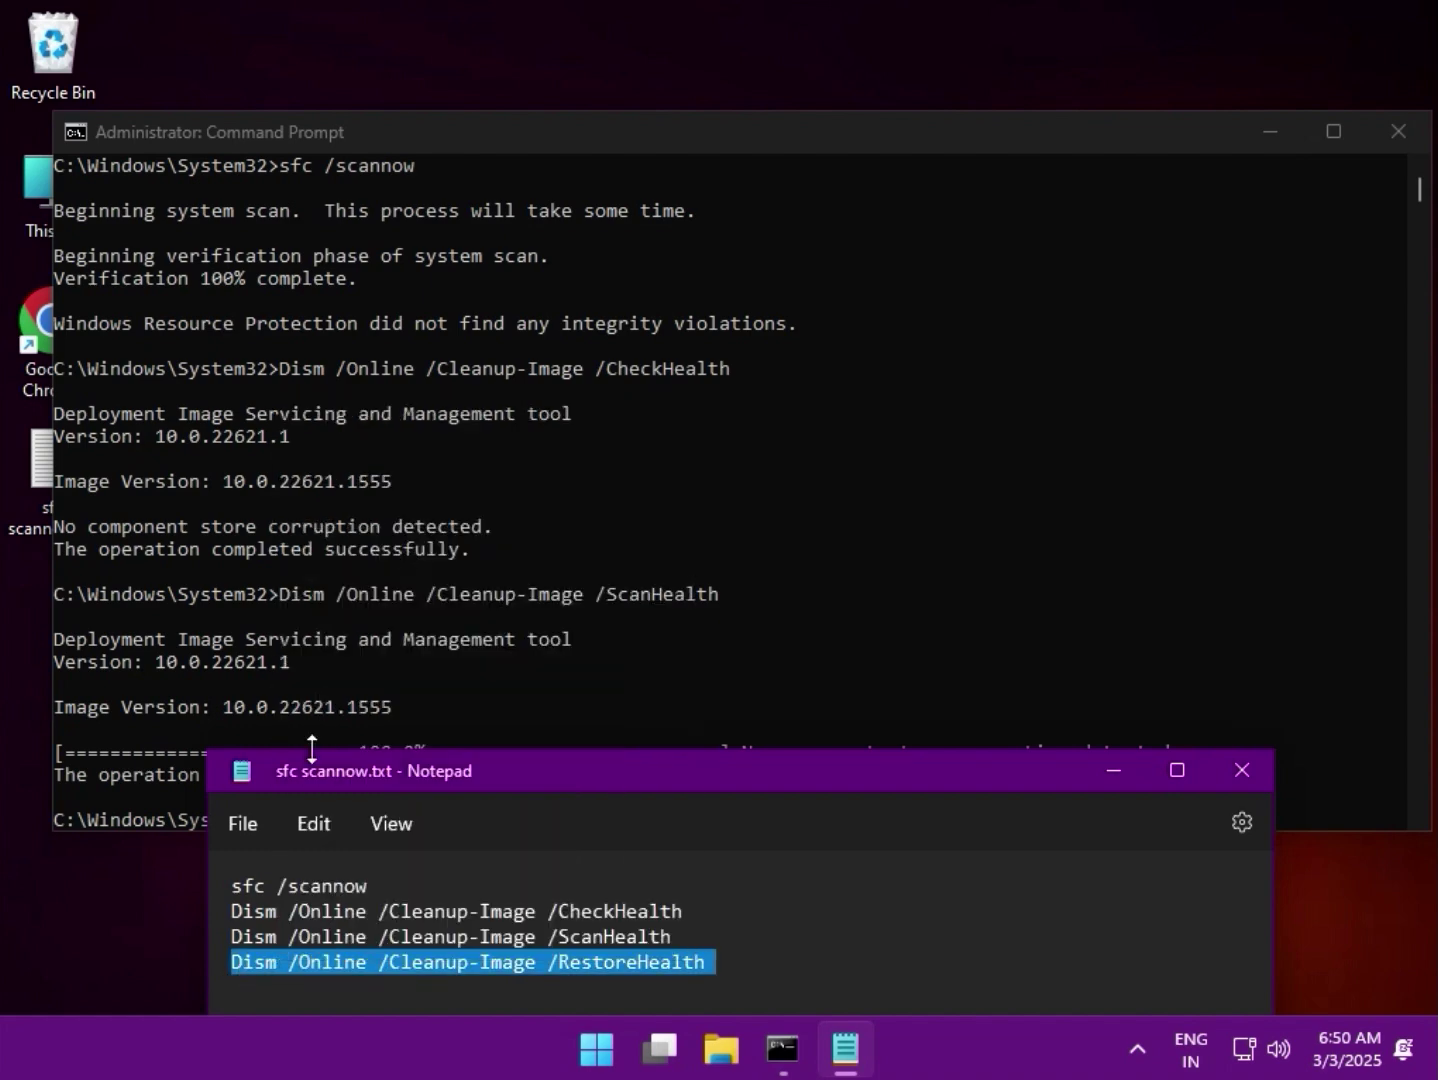
{"action": "left_click", "coordinate": [546, 659]}
{"action": "scroll", "coordinate": [320, 760], "scroll_direction": "down", "scroll_amount": 2}
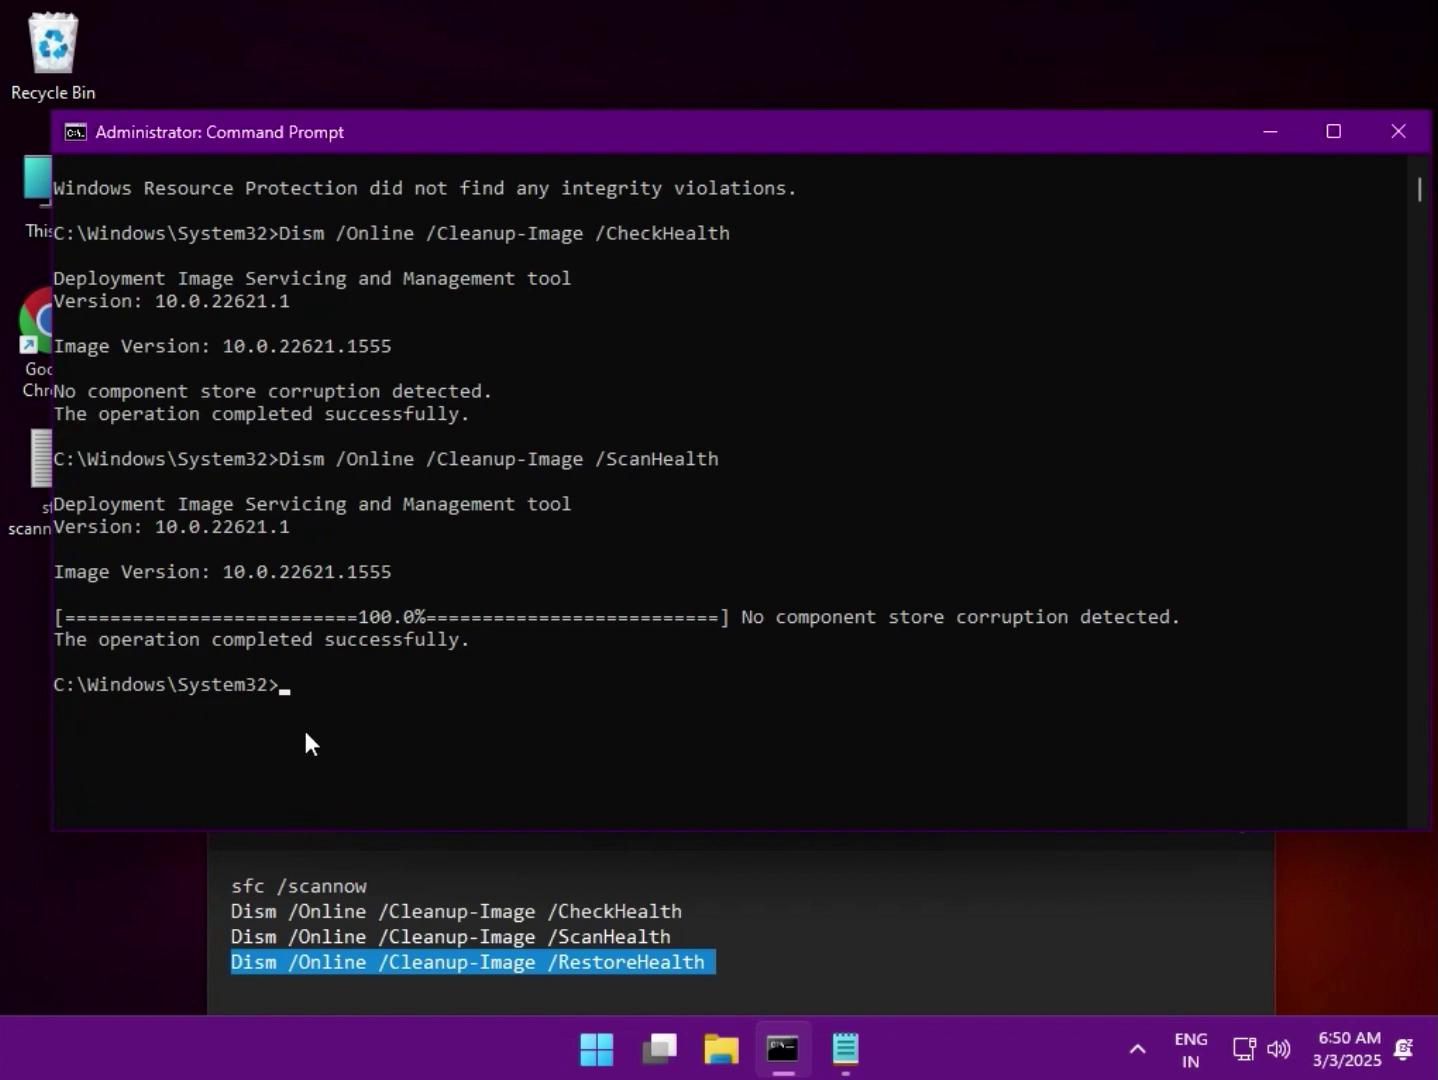
{"action": "right_click", "coordinate": [285, 684]}
{"action": "key", "text": "Return"}
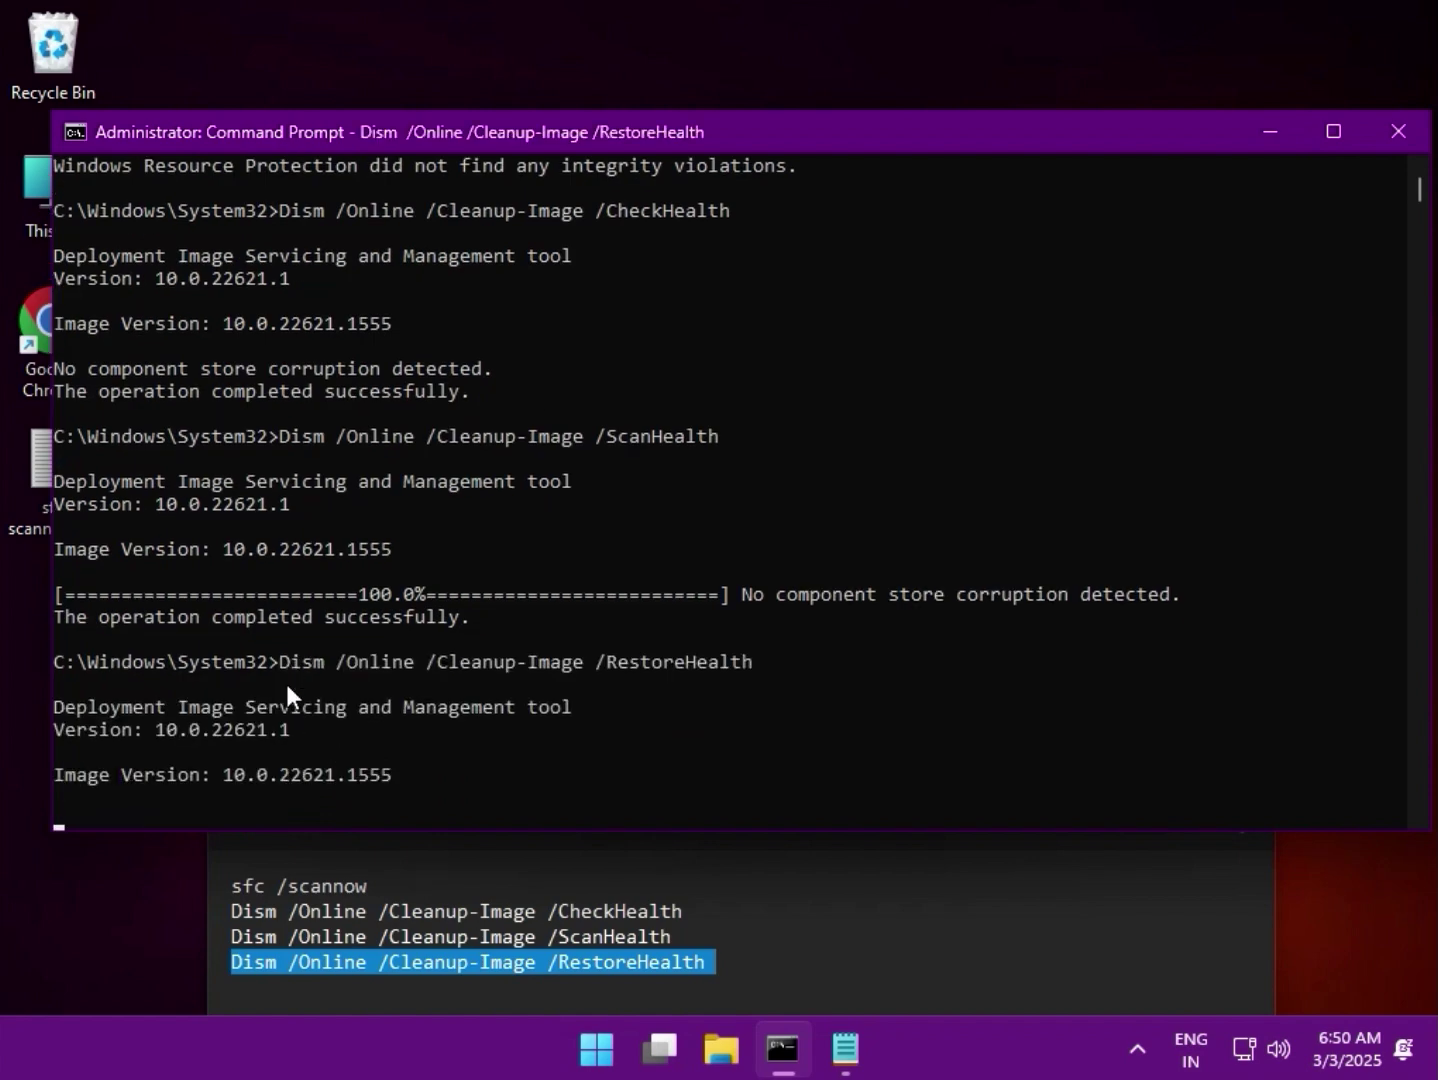
{"action": "scroll", "coordinate": [285, 684], "scroll_direction": "down", "scroll_amount": 3}
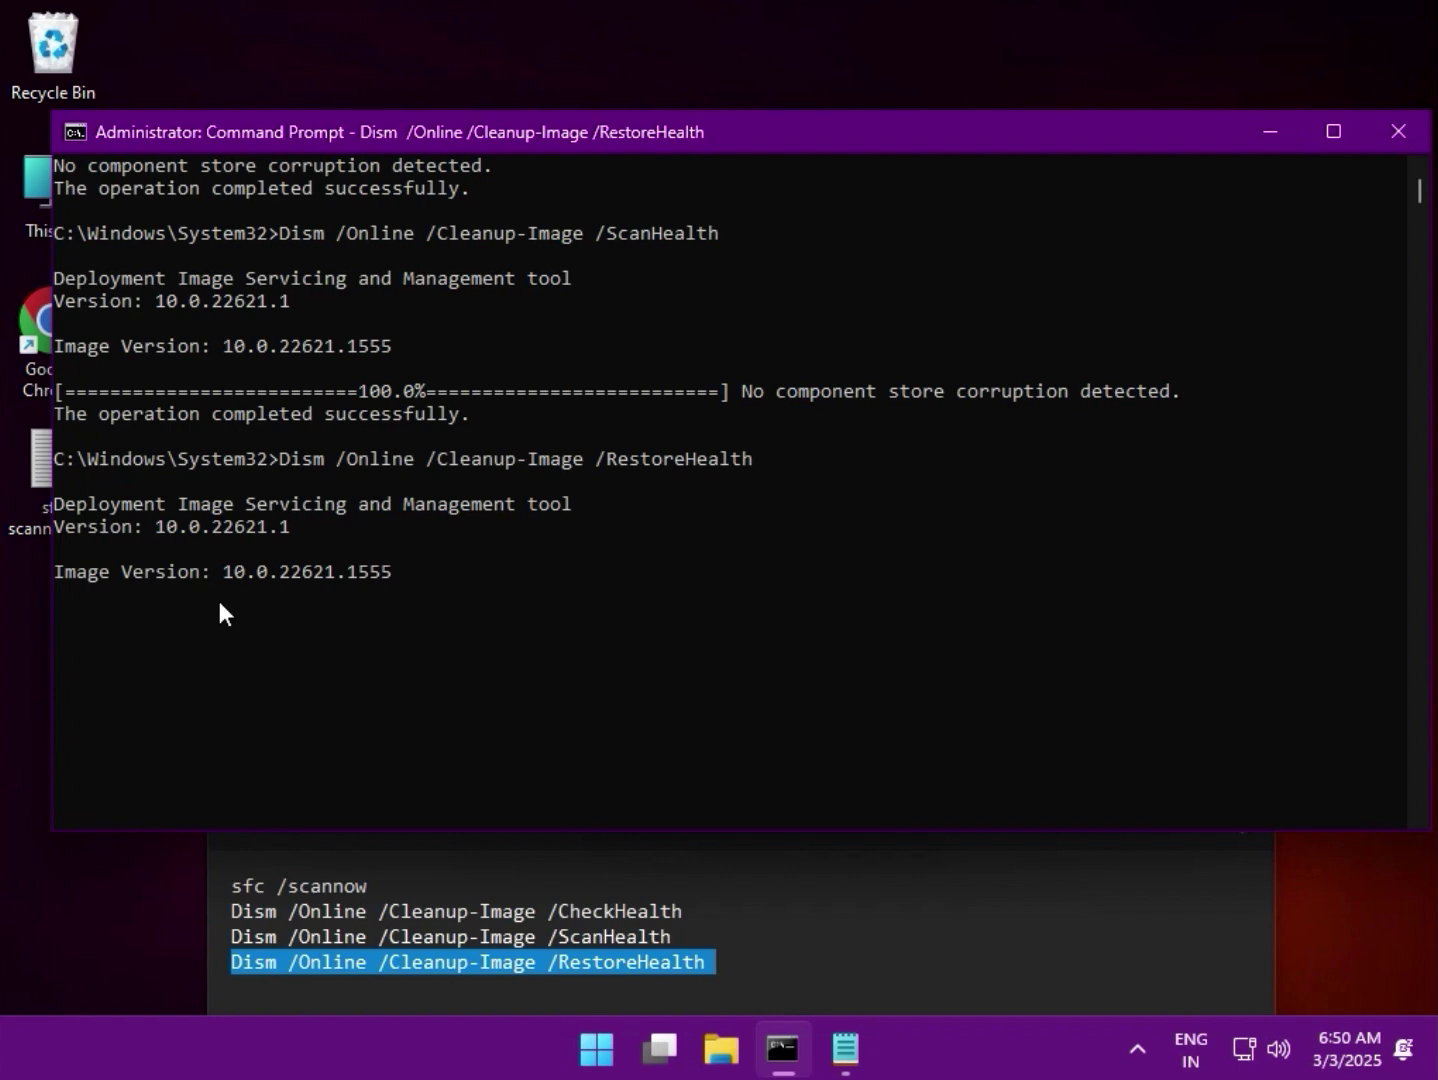
{"action": "left_click", "coordinate": [842, 887]}
{"action": "left_click_drag", "start_coordinate": [588, 782], "coordinate": [831, 627]}
{"action": "left_click_drag", "start_coordinate": [878, 812], "coordinate": [804, 812]}
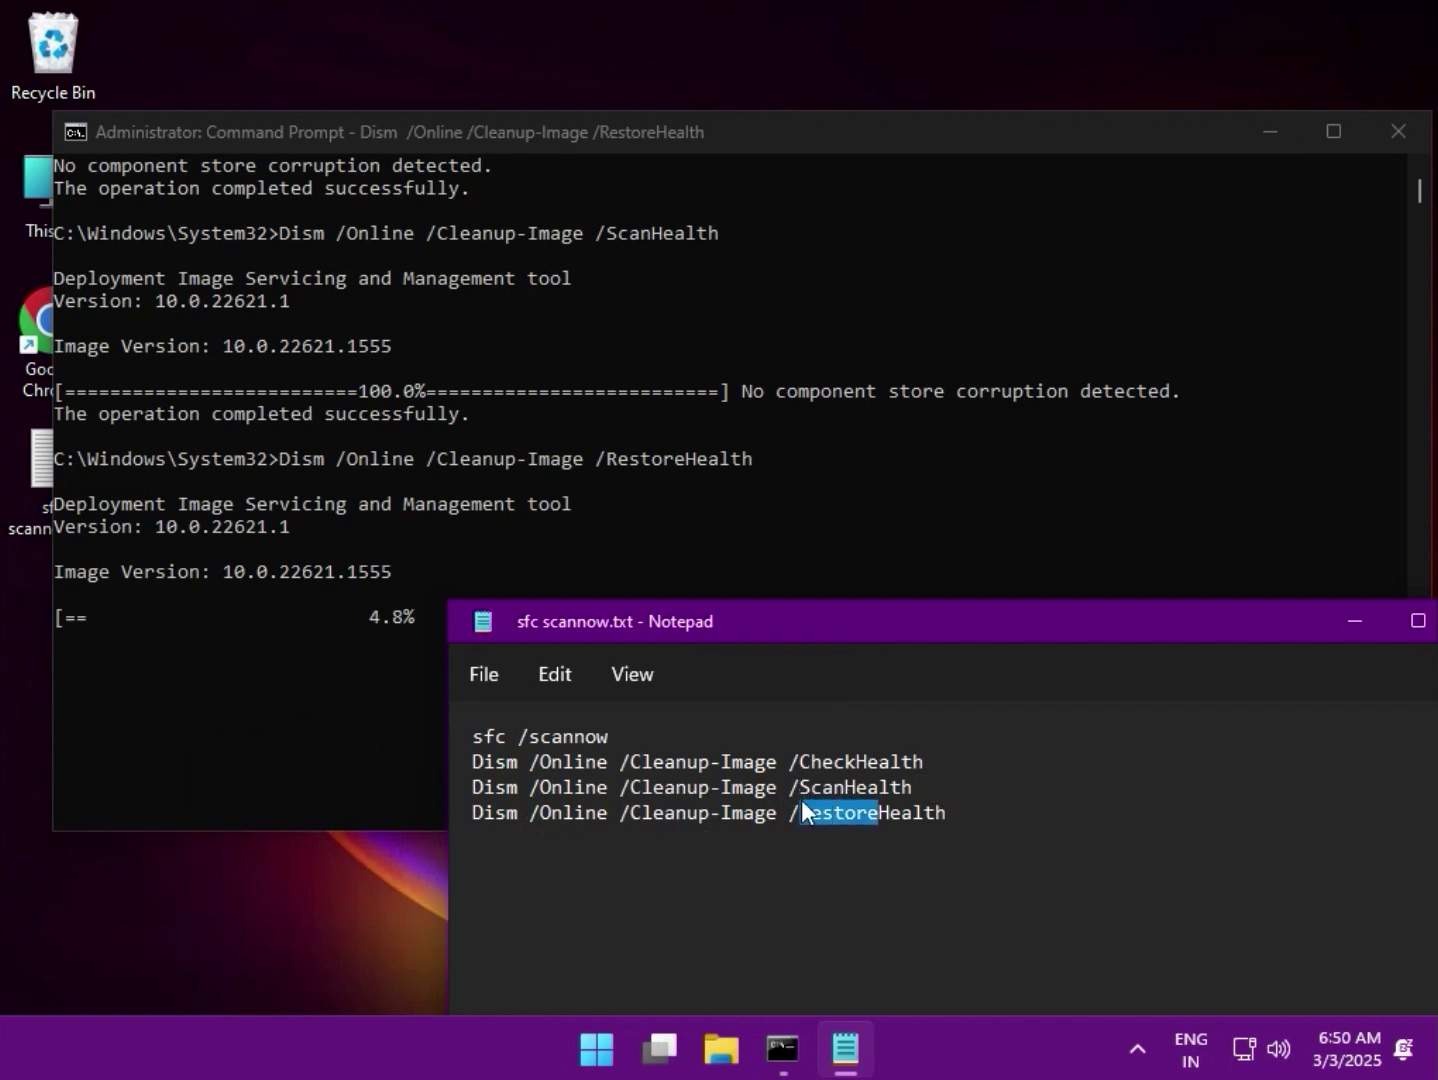
{"action": "left_click_drag", "start_coordinate": [945, 812], "coordinate": [473, 737]}
{"action": "left_click", "coordinate": [392, 748]}
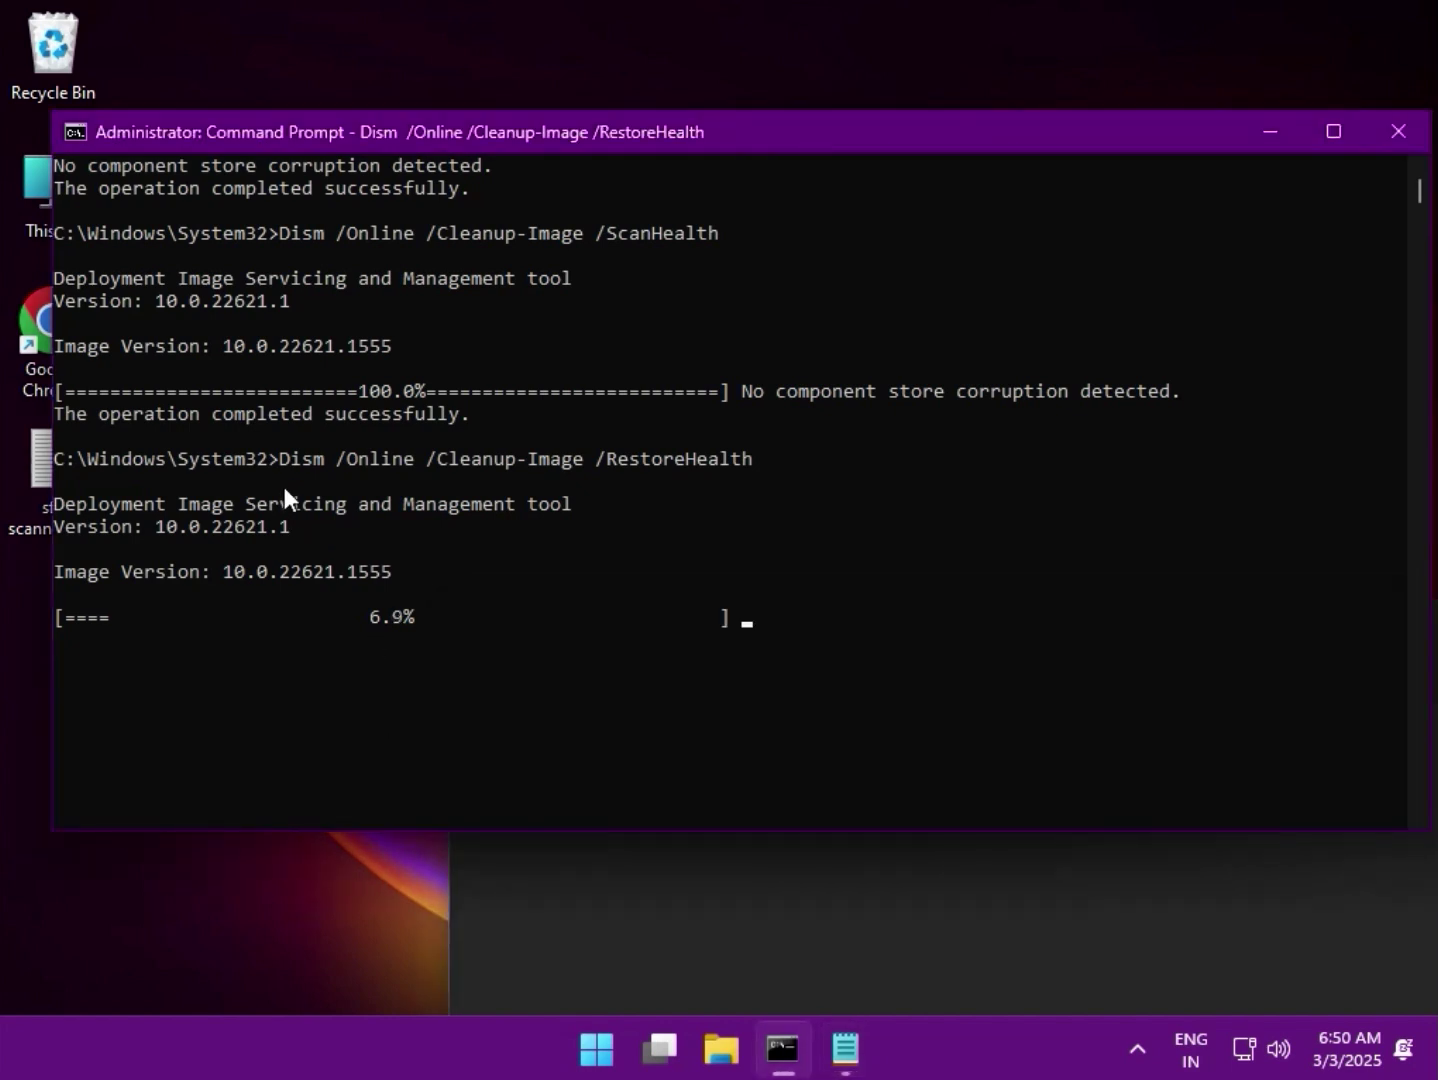
Step: Monitor the running Dism /Online /Cleanup-Image /RestoreHealth command until it finishes and examine its progress and result in Command Prompt
{"action": "left_click_drag", "start_coordinate": [282, 464], "coordinate": [747, 468]}
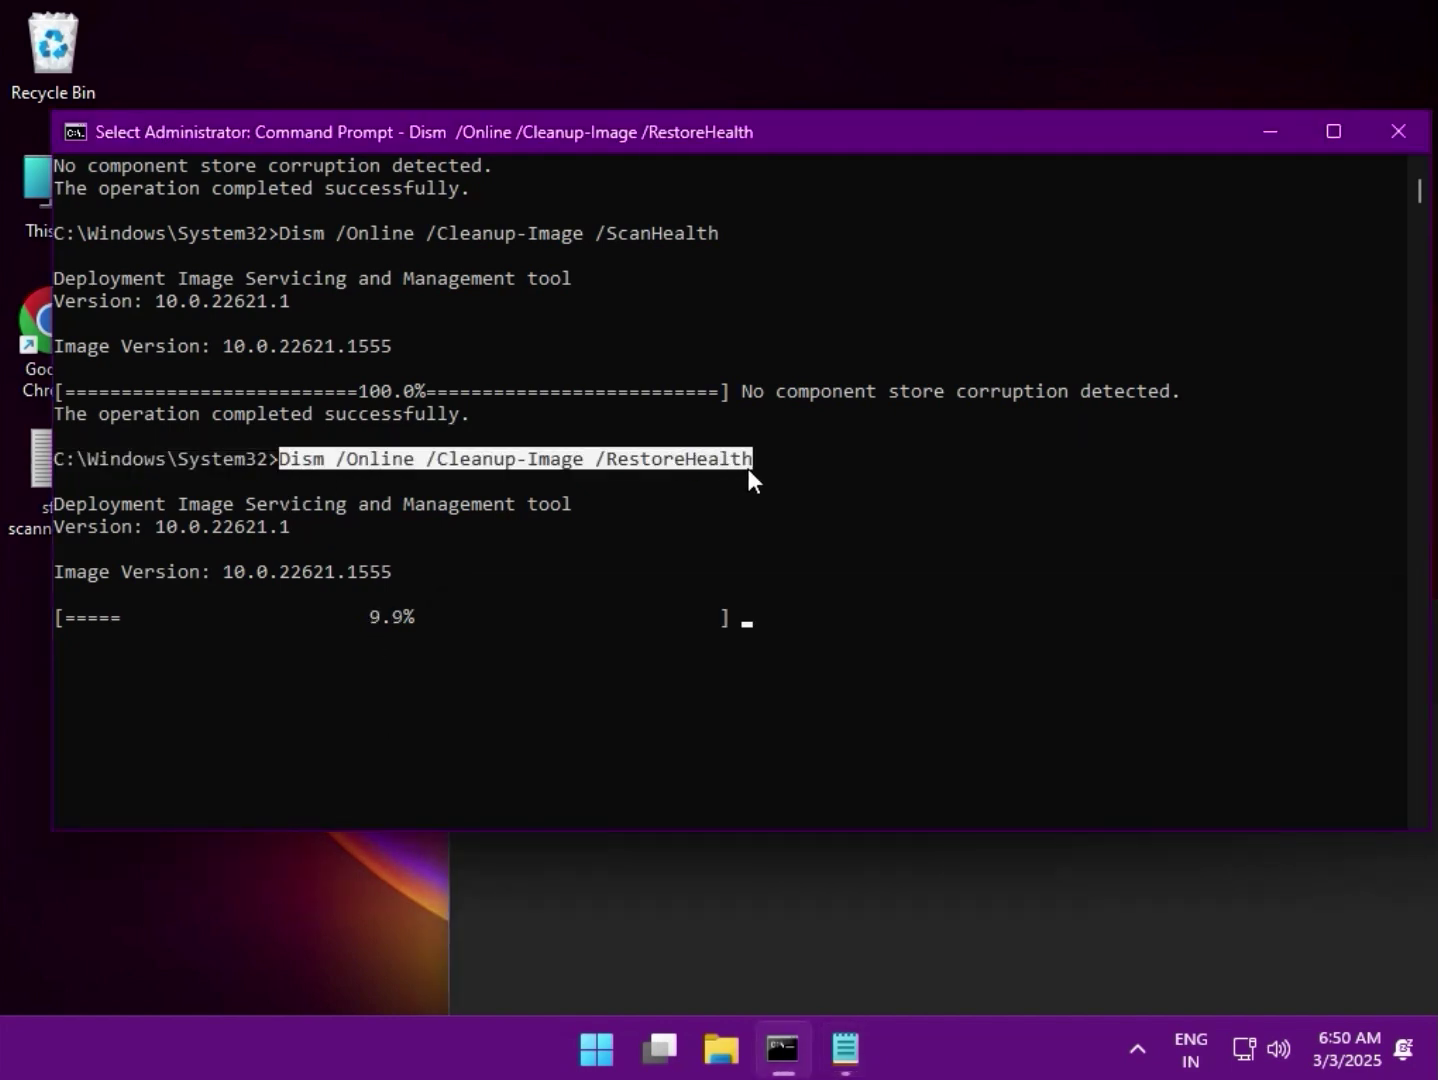
{"action": "left_click", "coordinate": [852, 697]}
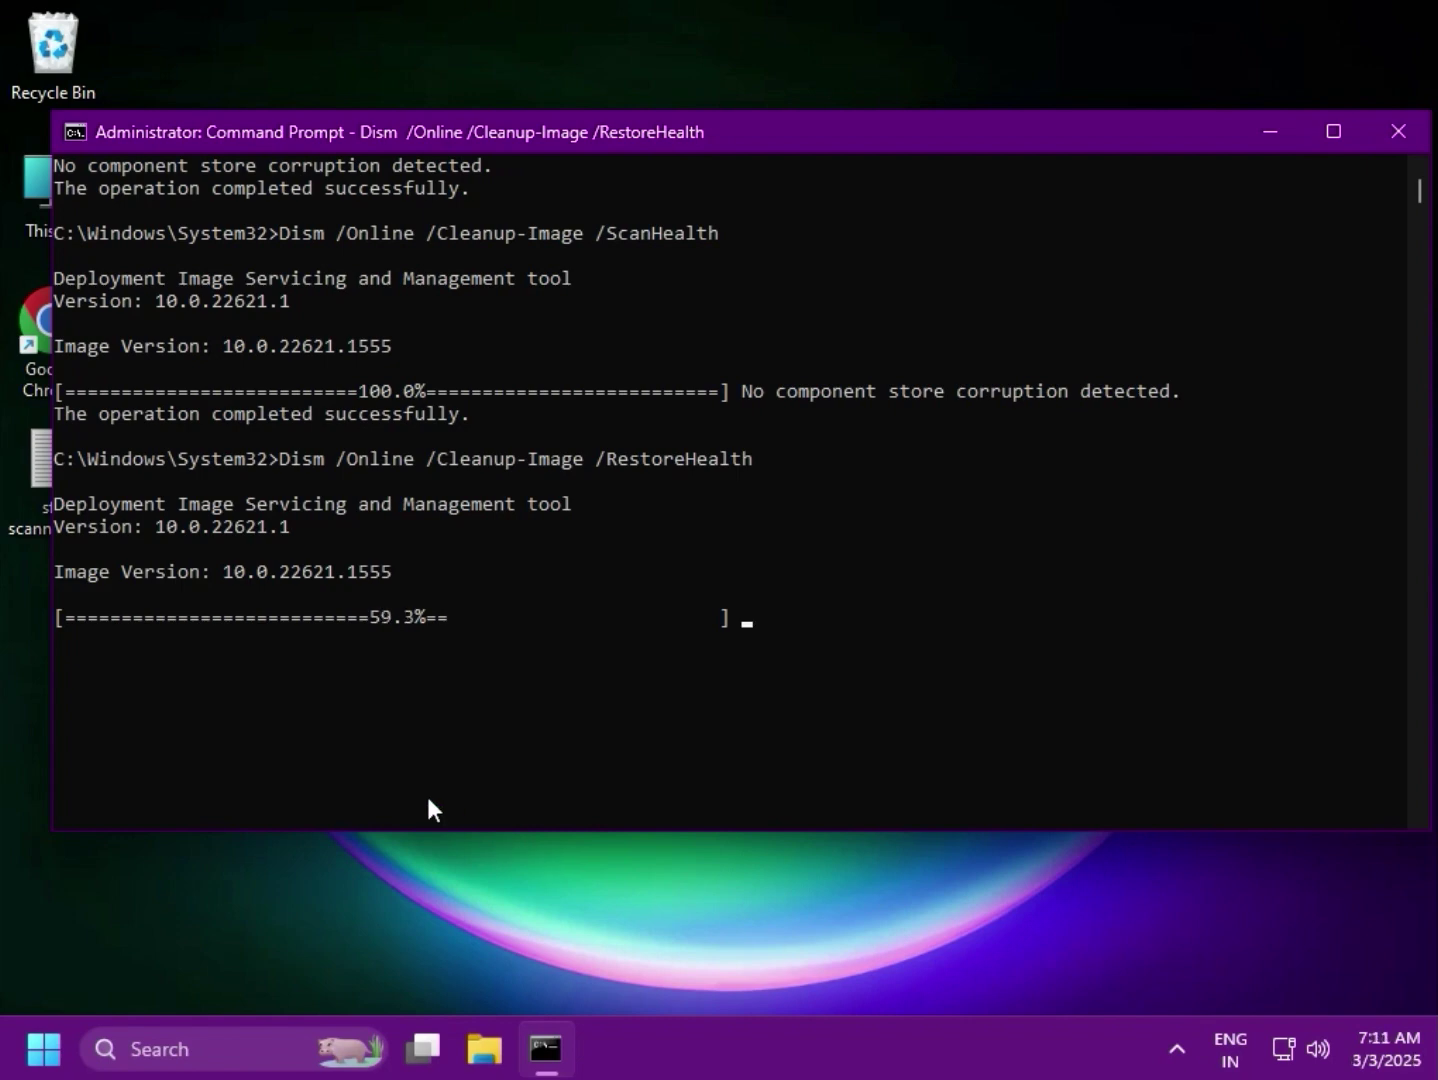
{"action": "left_click", "coordinate": [386, 623]}
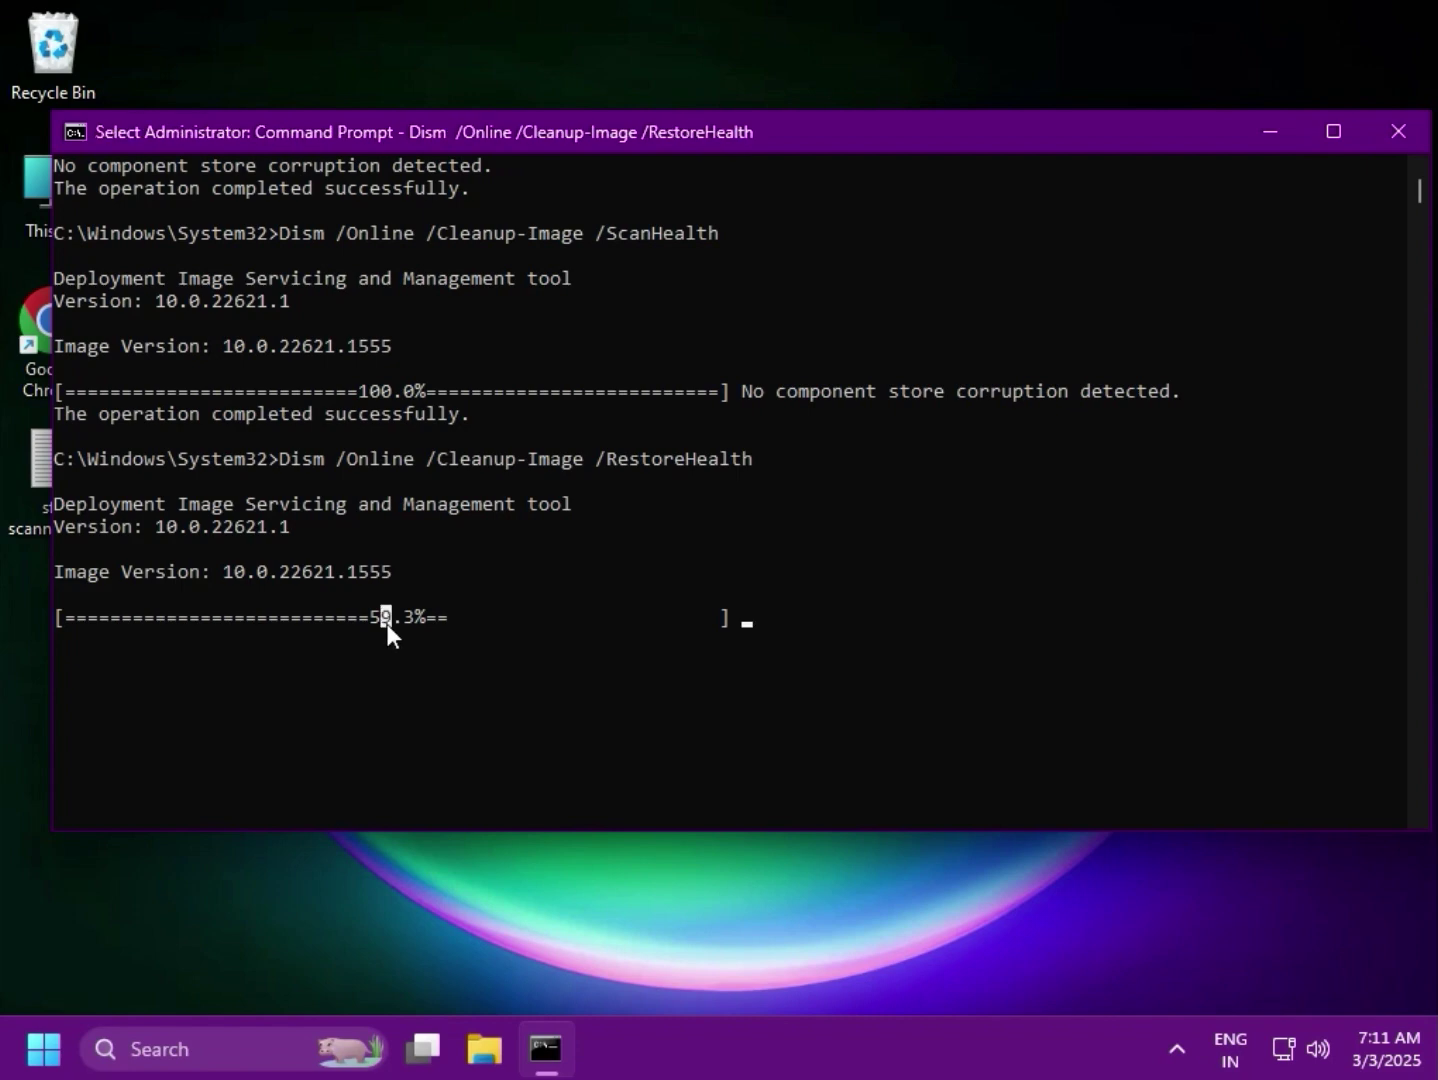
{"action": "right_click", "coordinate": [385, 619]}
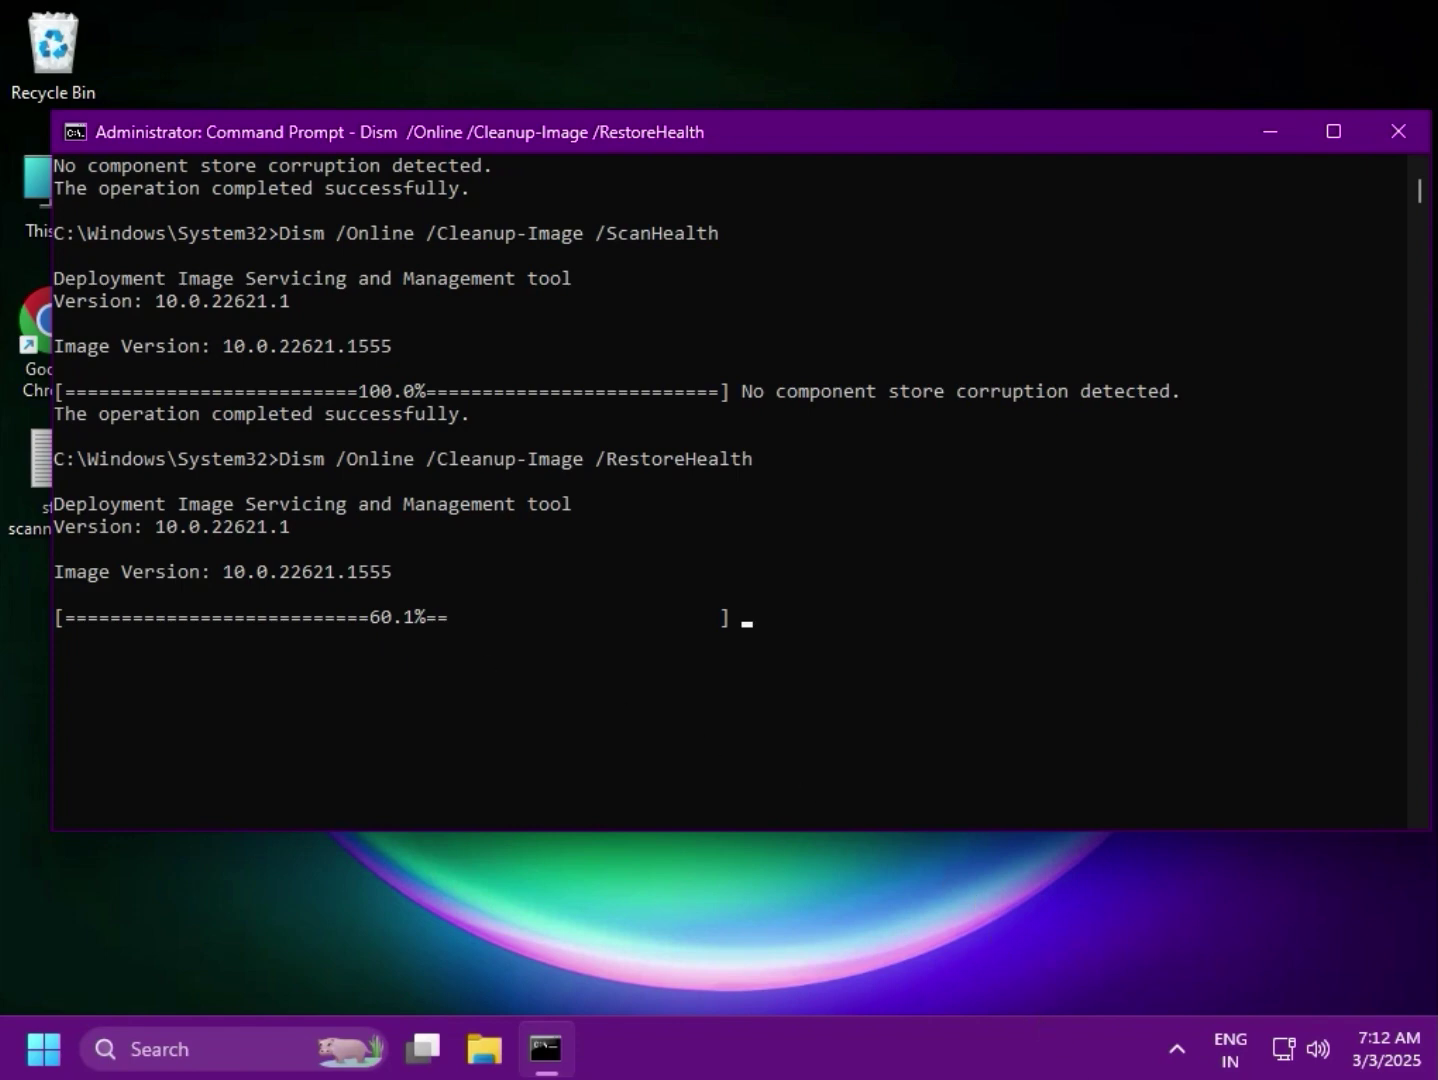
{"action": "key", "text": "Return"}
{"action": "key", "text": "Return"}
{"action": "key", "text": "Return"}
{"action": "key", "text": "Return"}
{"action": "key", "text": "Return"}
{"action": "key", "text": "Return"}
{"action": "key", "text": "Return"}
{"action": "key", "text": "Return"}
{"action": "left_click_drag", "start_coordinate": [336, 571], "coordinate": [432, 580]}
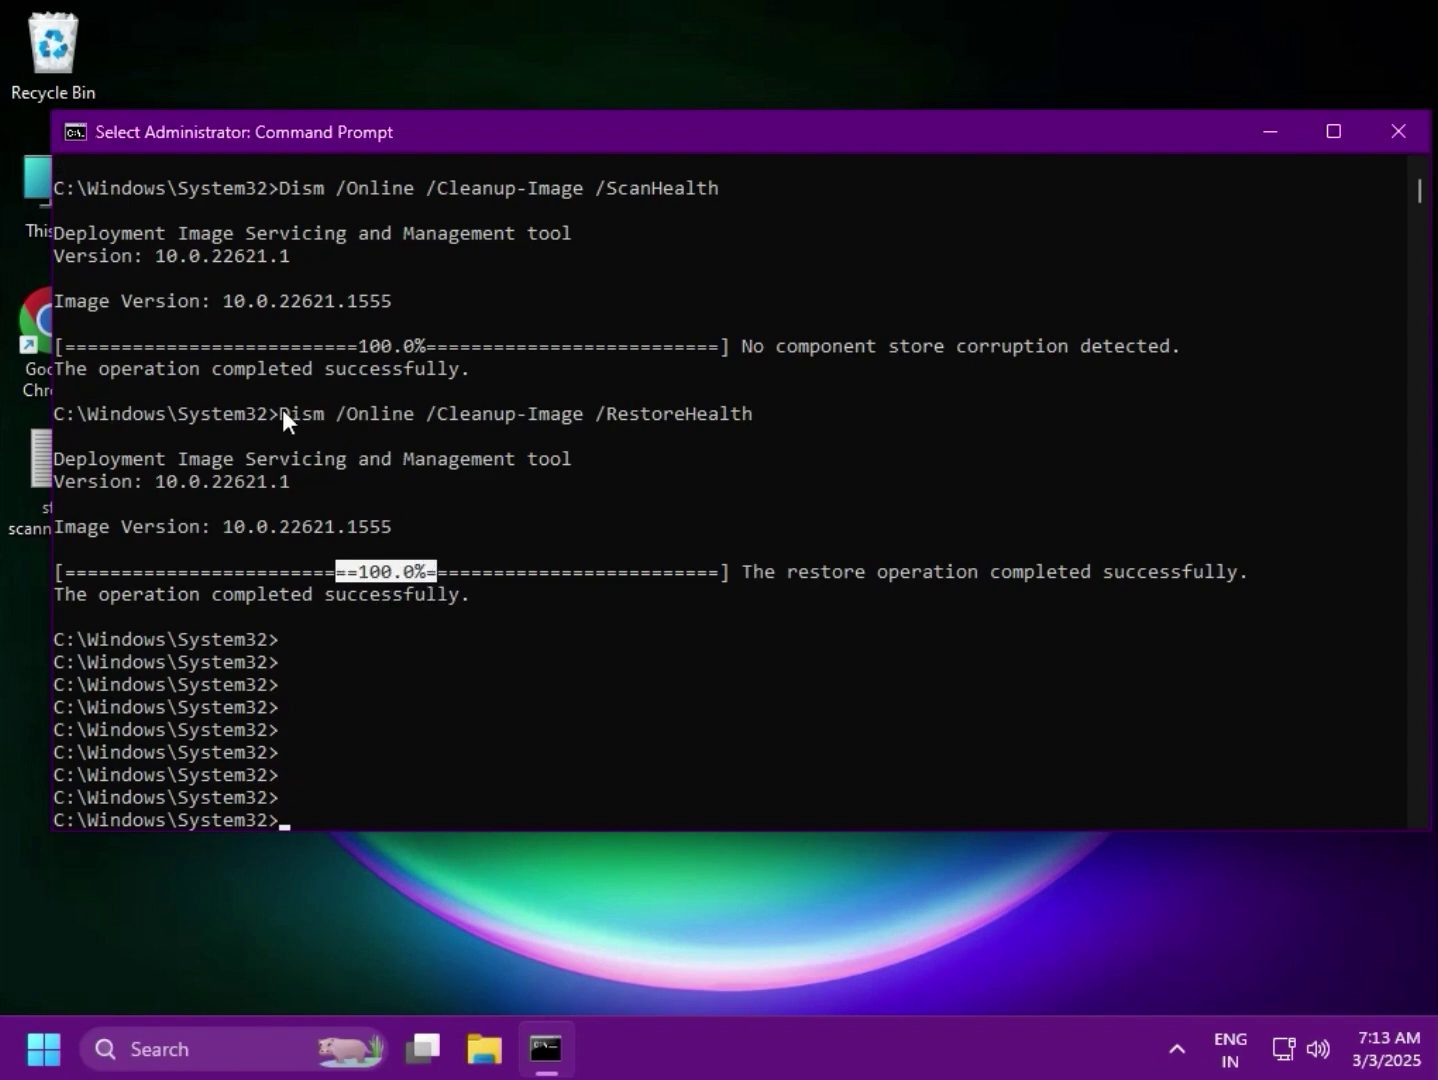
{"action": "left_click_drag", "start_coordinate": [277, 414], "coordinate": [751, 414]}
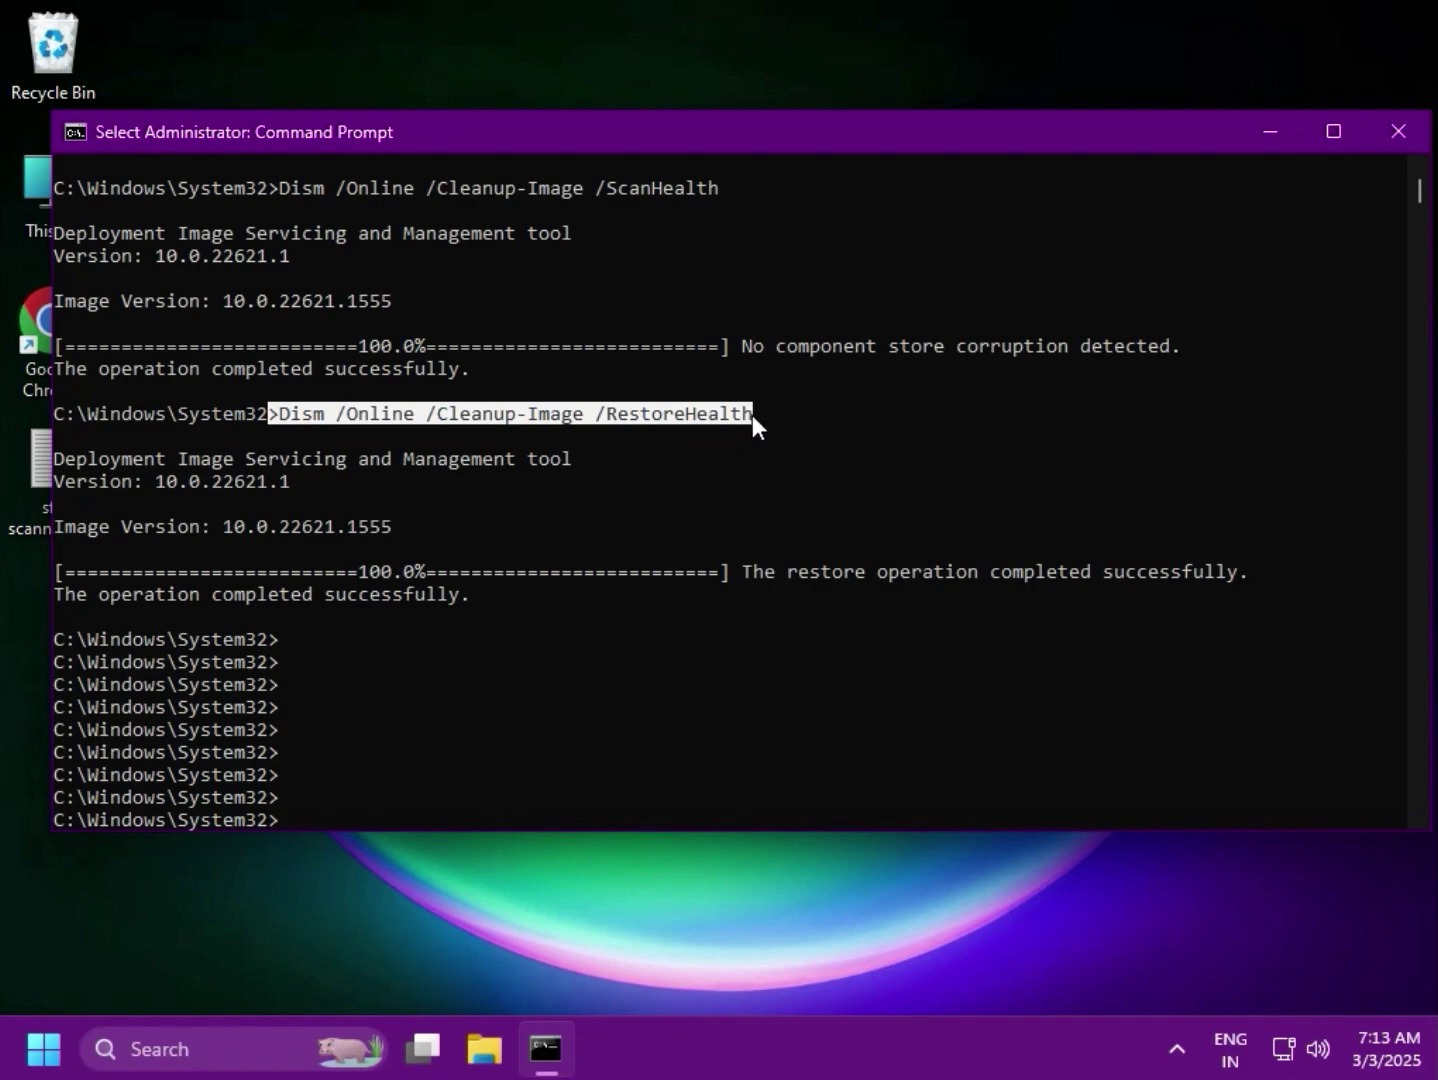
{"action": "left_click", "coordinate": [766, 477]}
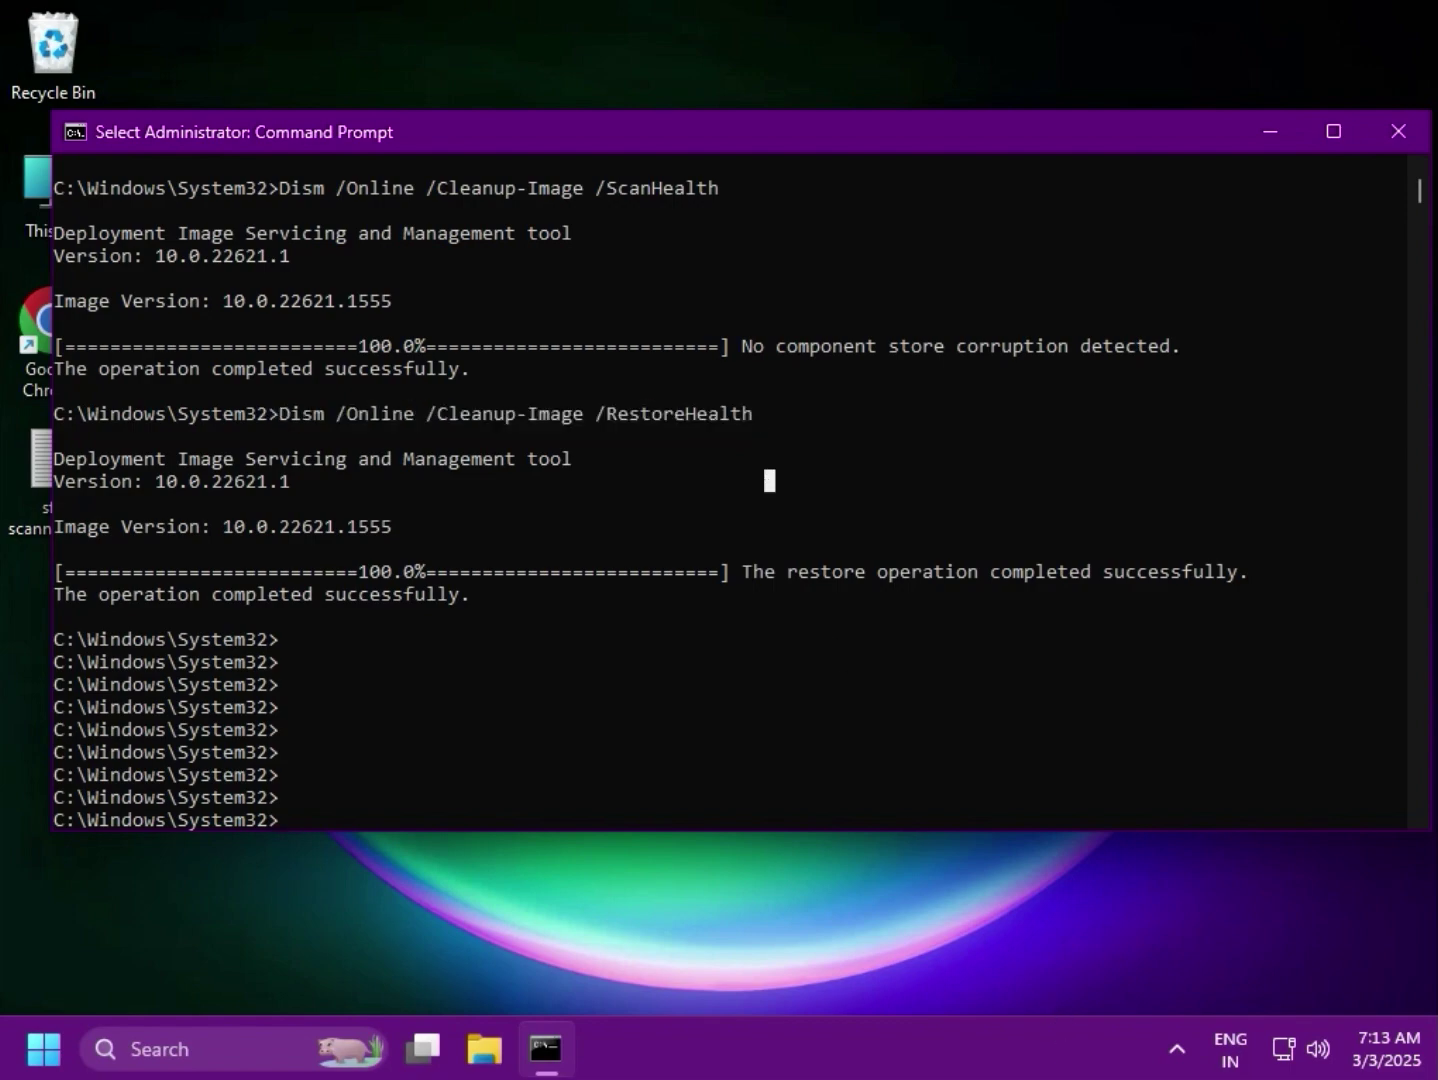